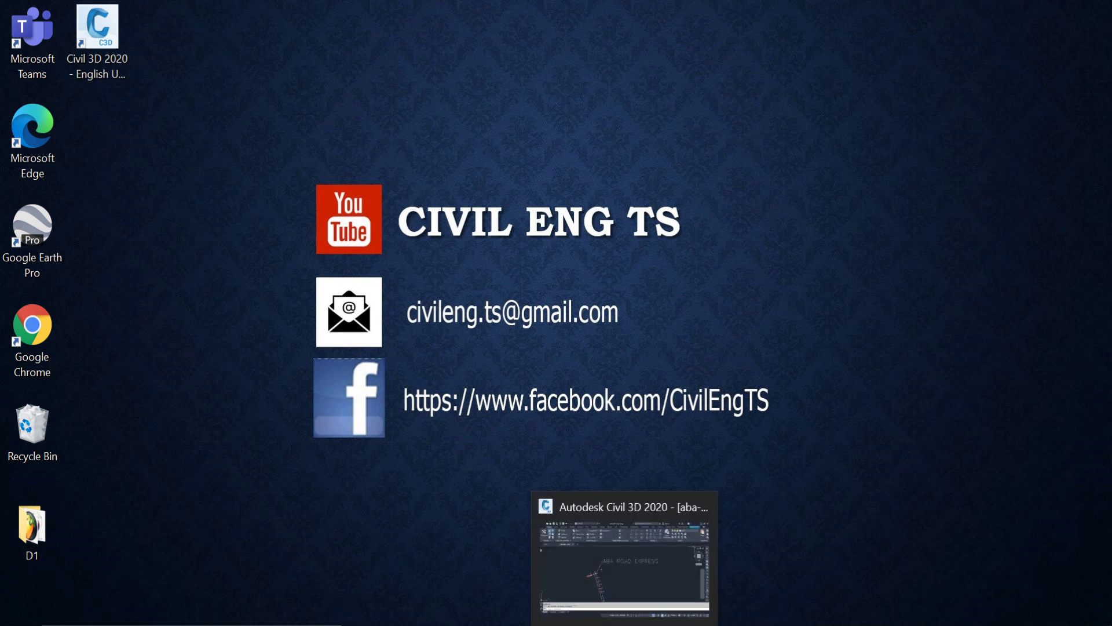
- Restore the Civil 3D window and zoom to the alignment start, stations 0+020 to 0+100
left_click(620, 557)
scroll(533, 356, "down", 5)
scroll(467, 327, "up", 2)
scroll(504, 335, "up", 3)
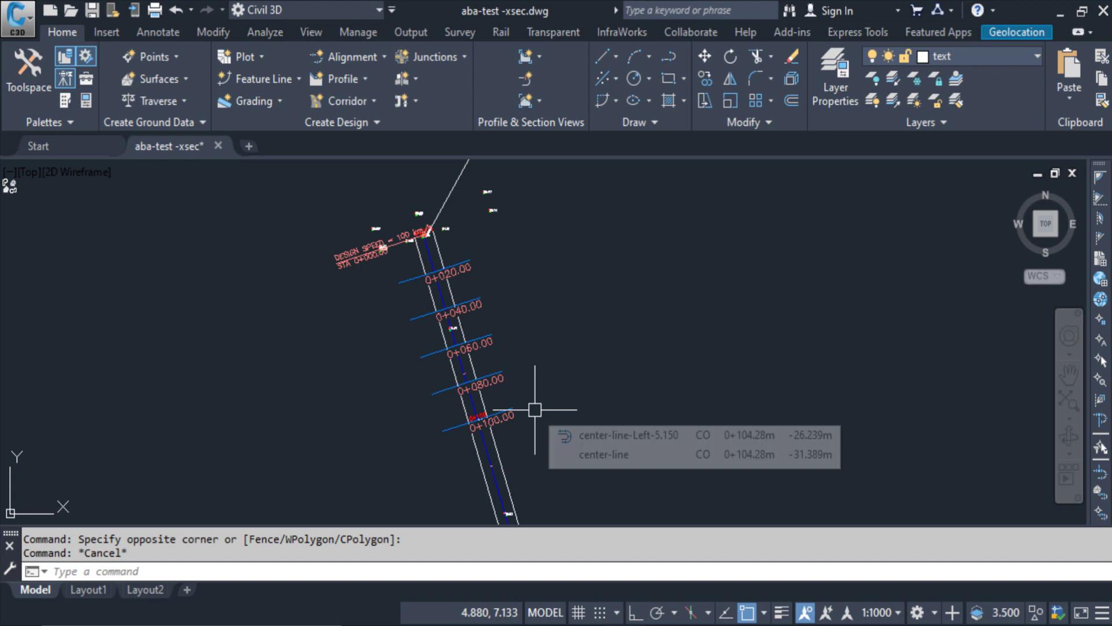
- Pan out to the ABA ROAD EXPRESS title, then start a new drawing from a template
middle_click_drag(590, 347, 492, 378)
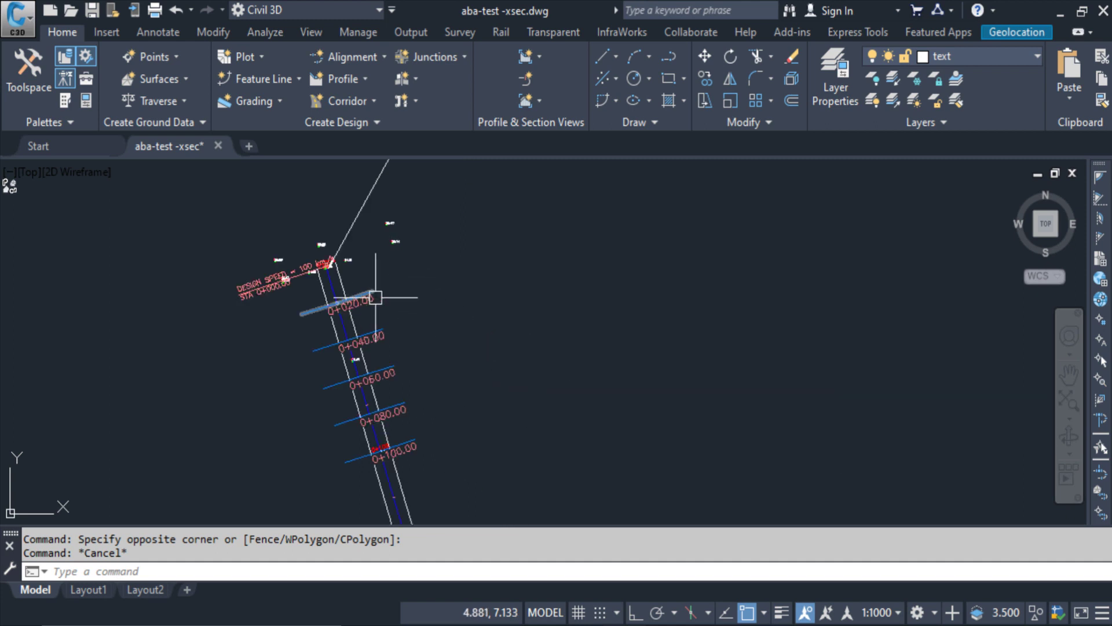
scroll(485, 408, "down", 2)
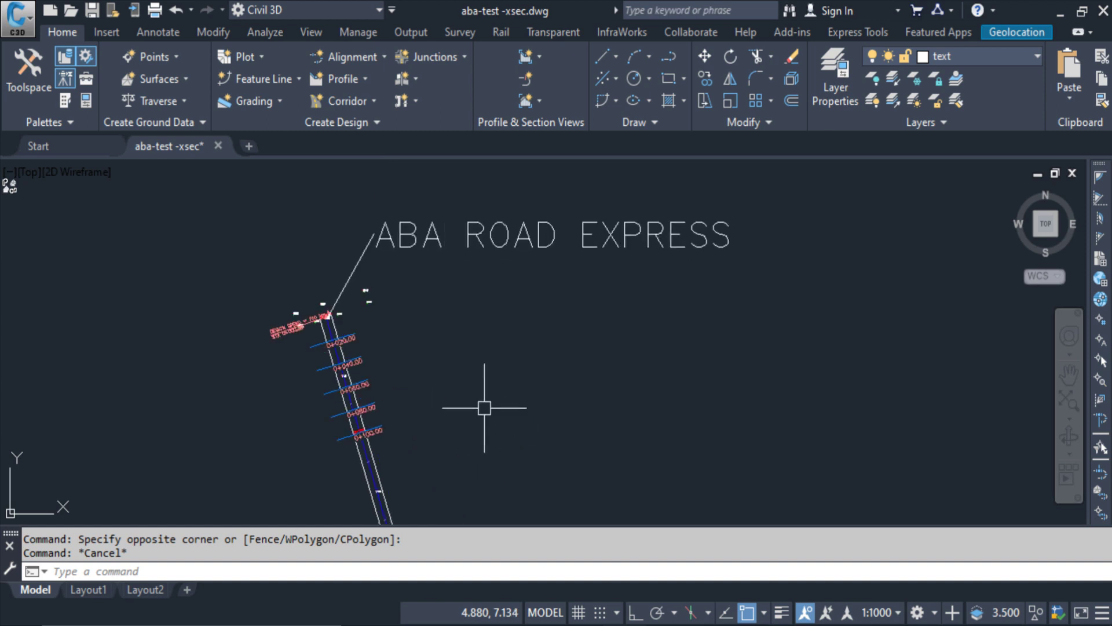
left_click(29, 29)
left_click(39, 103)
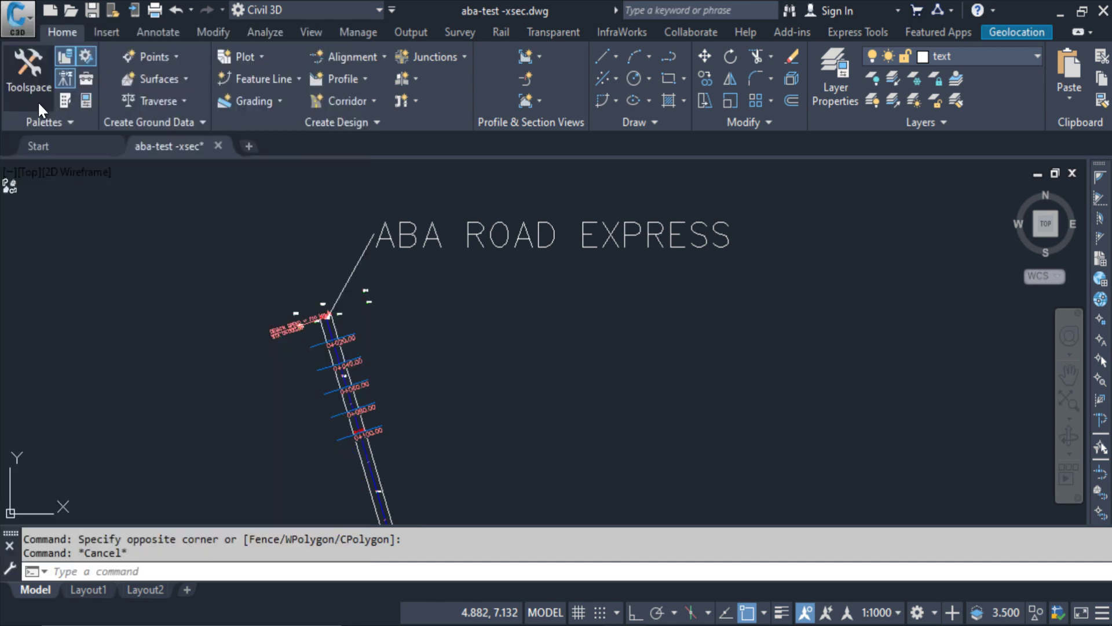
- Create Drawing3 from the Plan Production A3 size template and inspect its title block
double_click(737, 282)
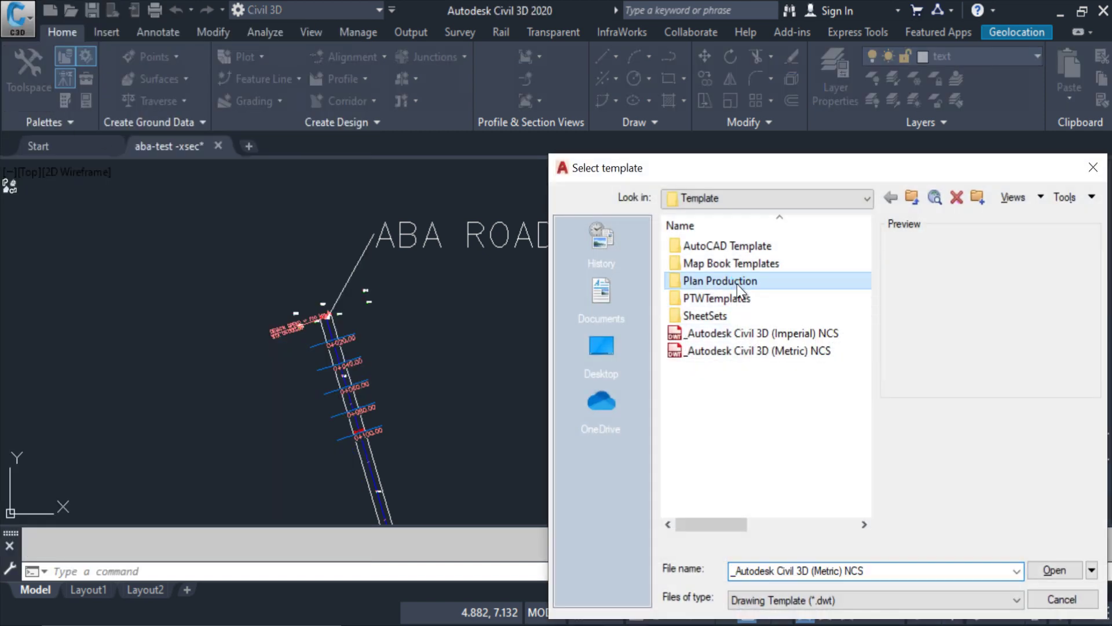
left_click(703, 248)
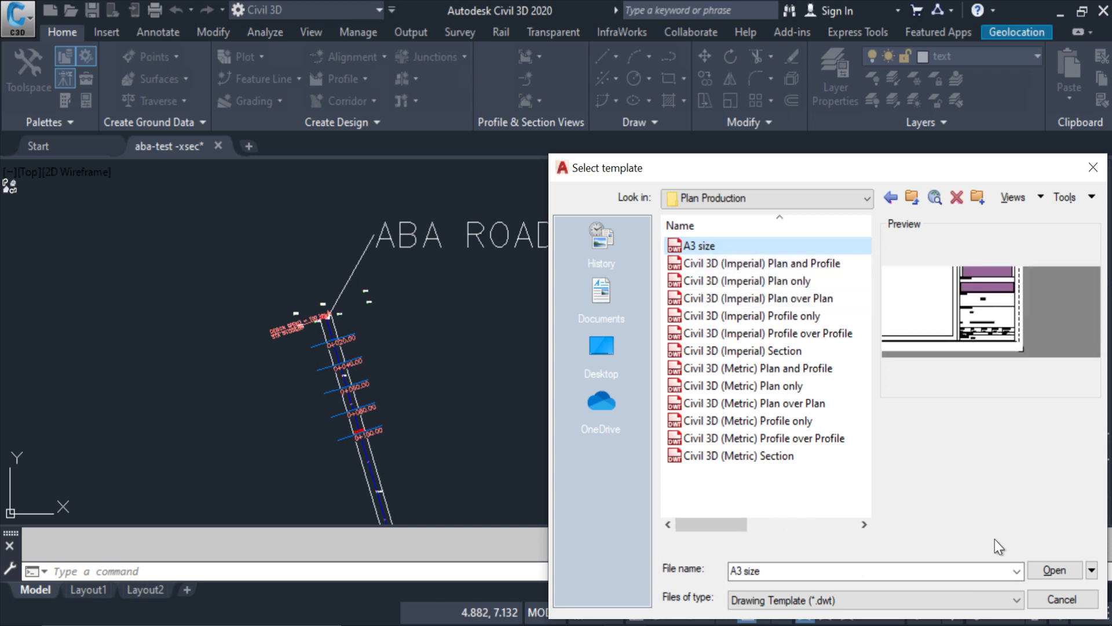
left_click(1054, 571)
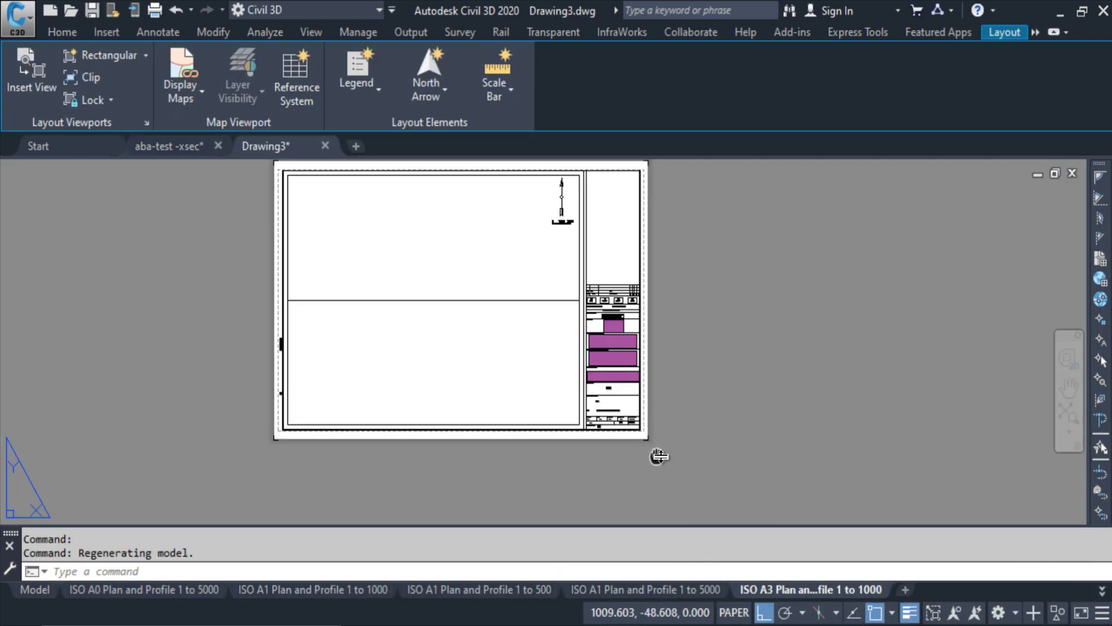
key("Escape")
left_click(698, 390)
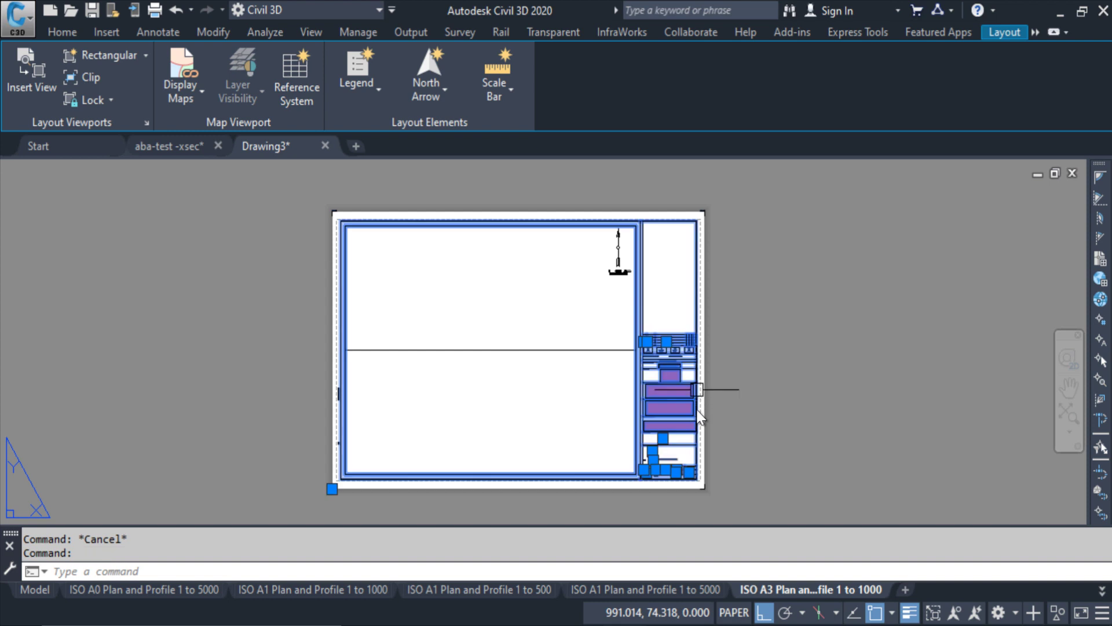
key("Escape")
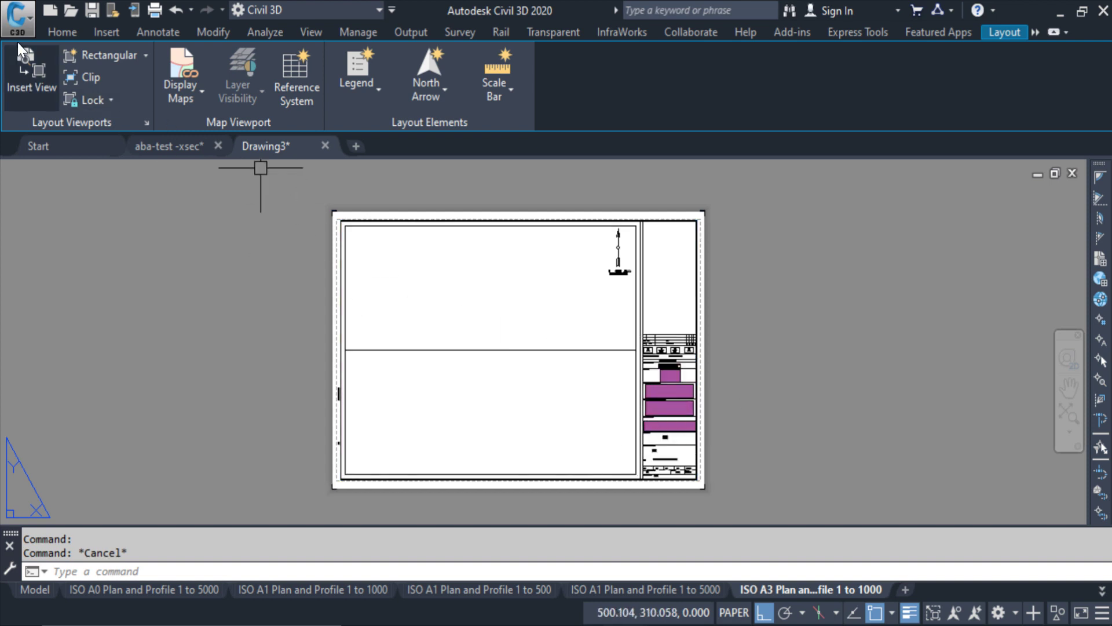
- Create Drawing4 from the Plan Production Civil 3D (Metric) Section template
left_click(17, 17)
left_click(32, 111)
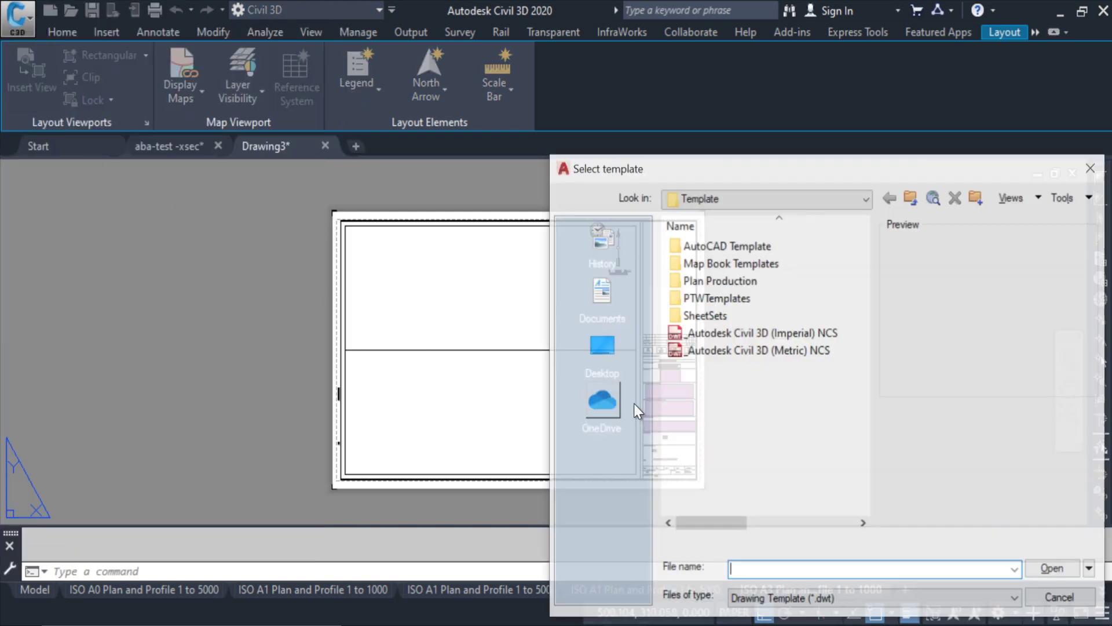
double_click(721, 282)
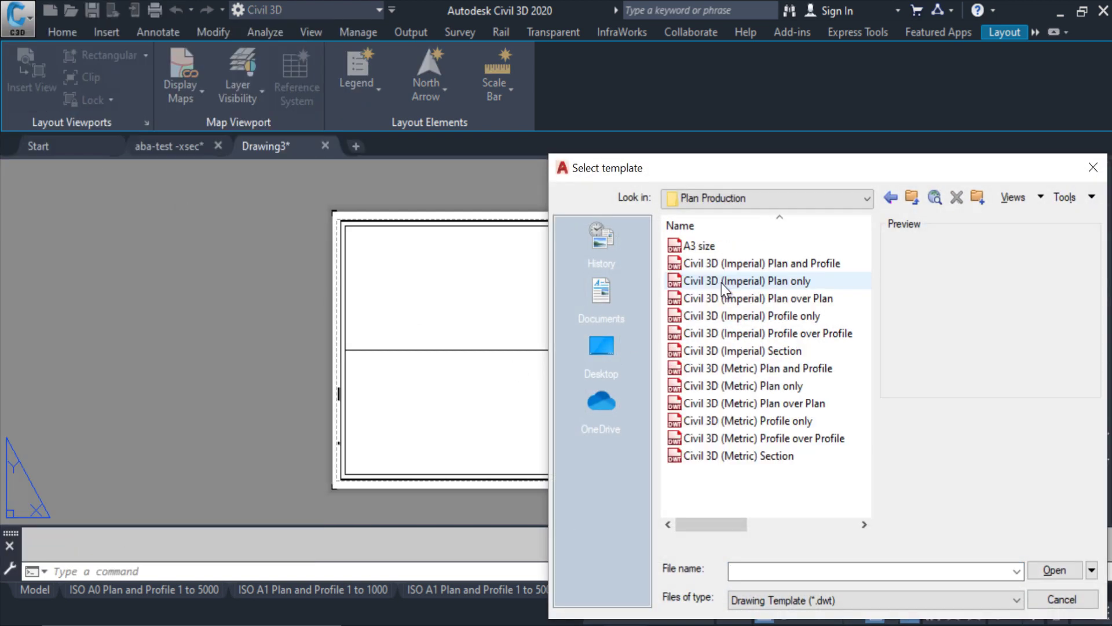
left_click(793, 456)
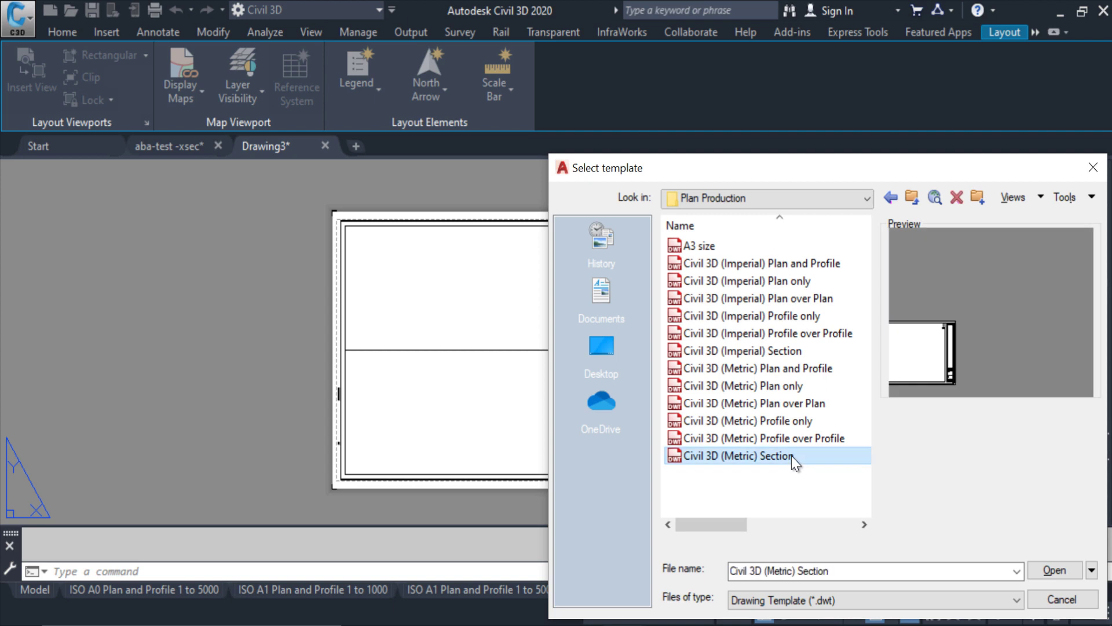
left_click(1056, 571)
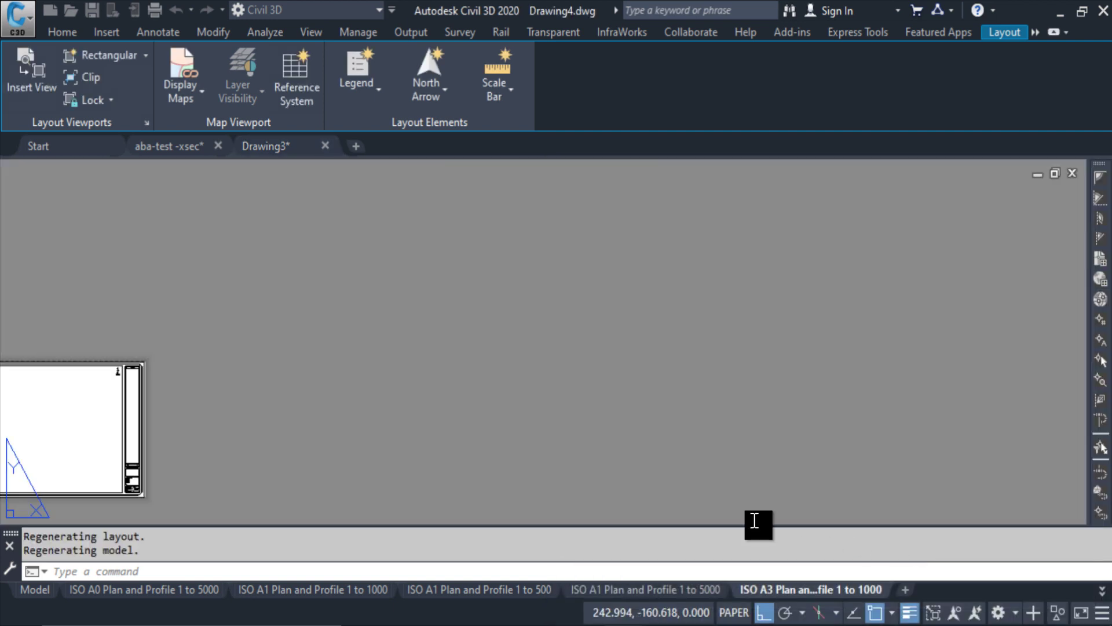
mouse_move(785, 590)
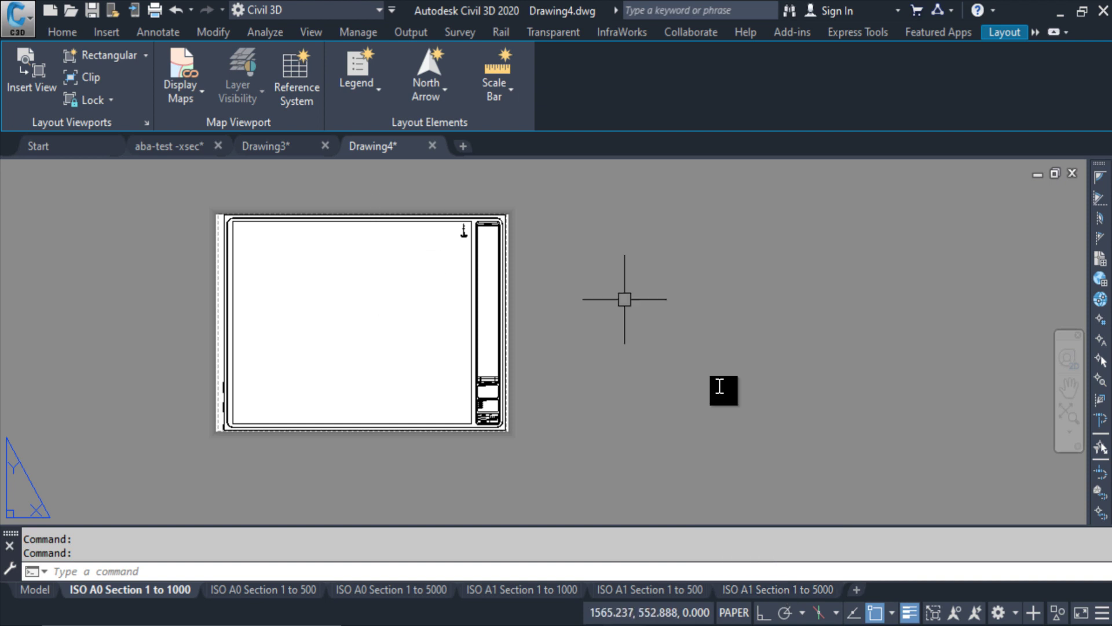
- Add a new Layout1 sheet and switch to it
left_click(858, 589)
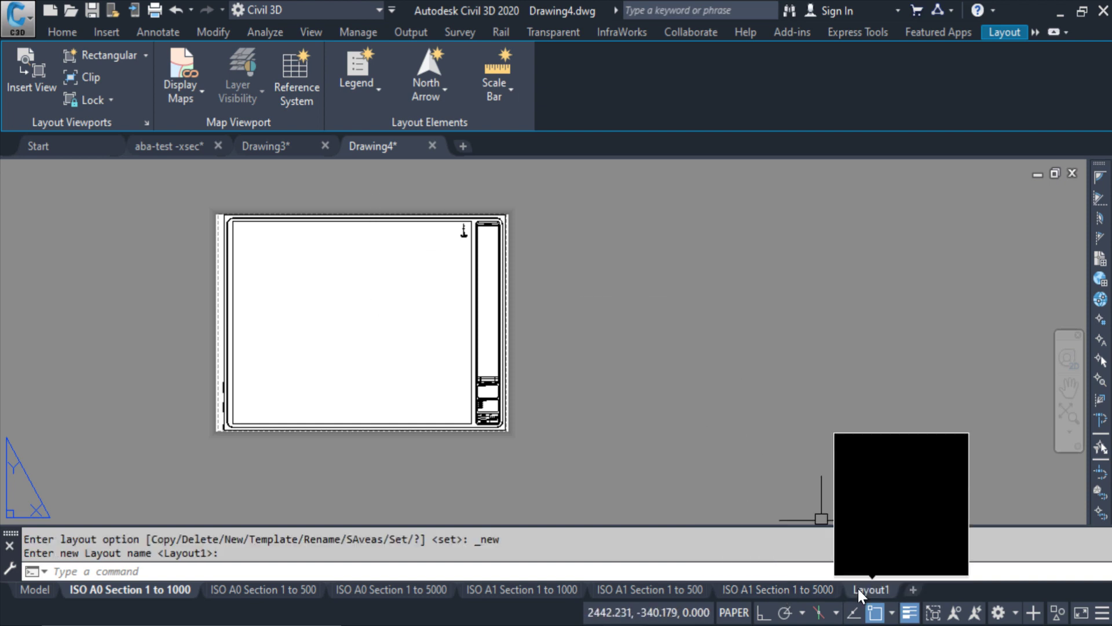
left_click(858, 589)
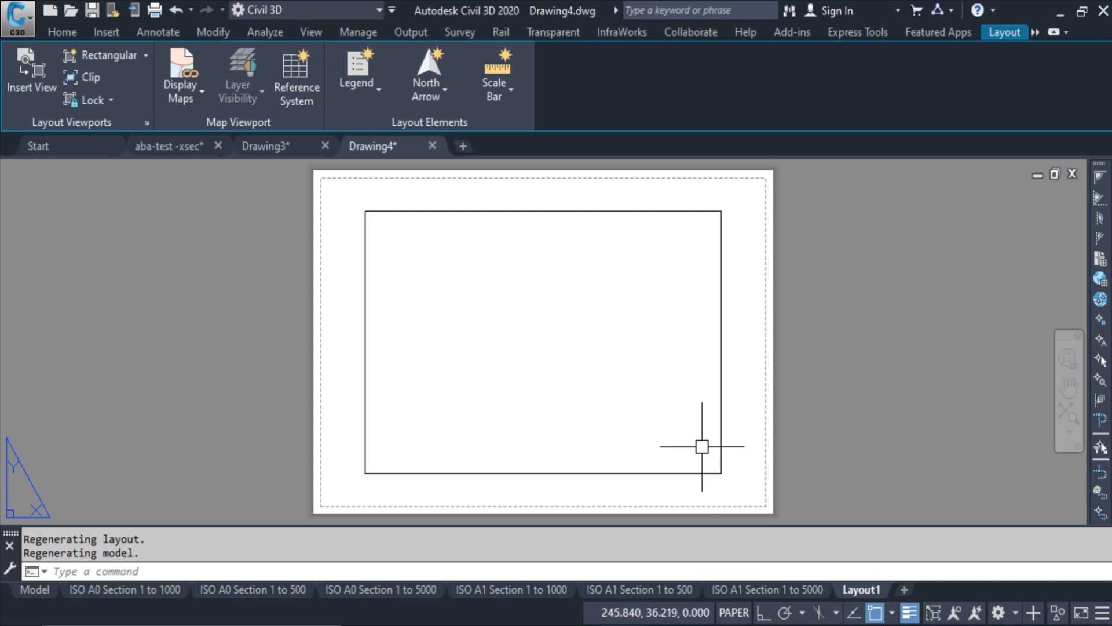
middle_click_drag(703, 446, 653, 447)
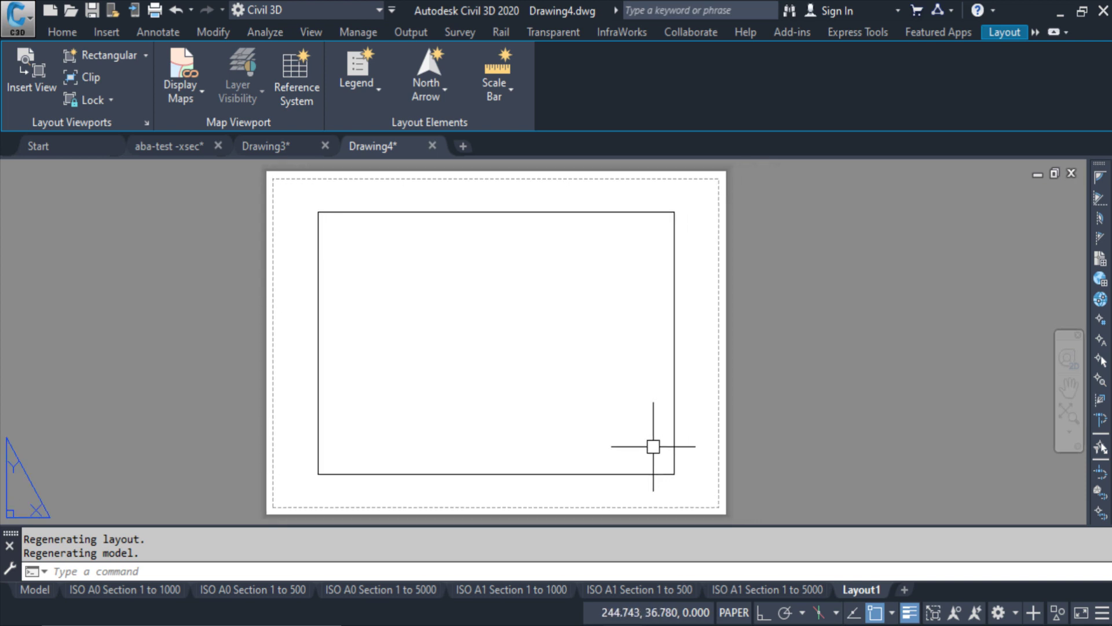
- Delete Layout1's default viewport and bring up single-sheet plot settings
left_click(701, 384)
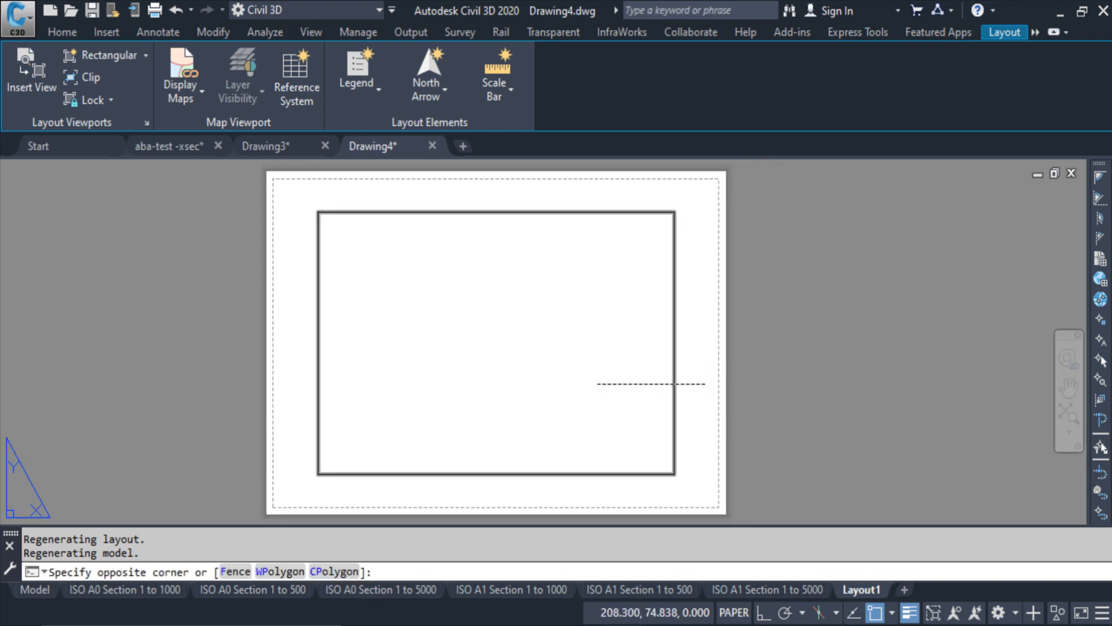
left_click(598, 384)
key("Escape")
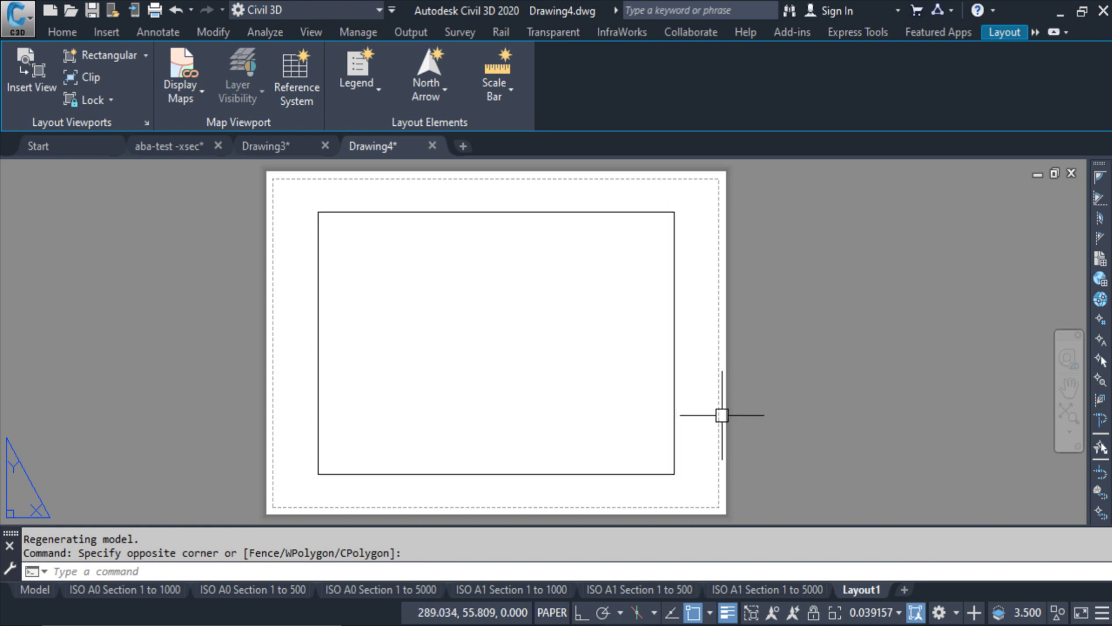
key("Escape")
left_click(697, 402)
key("Escape")
left_click(704, 367)
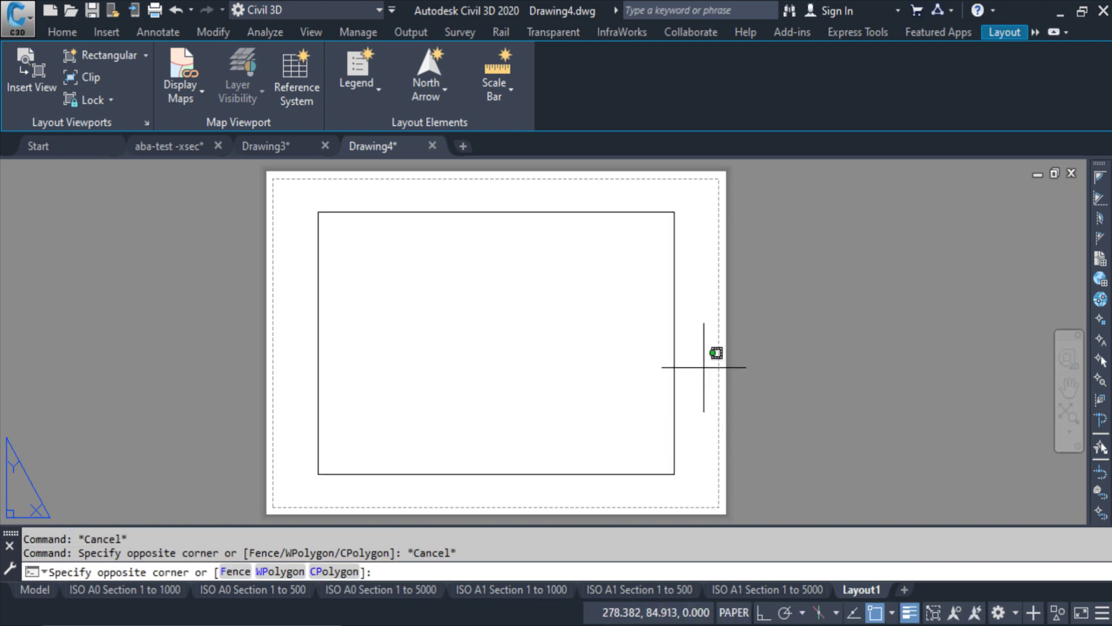
left_click(577, 380)
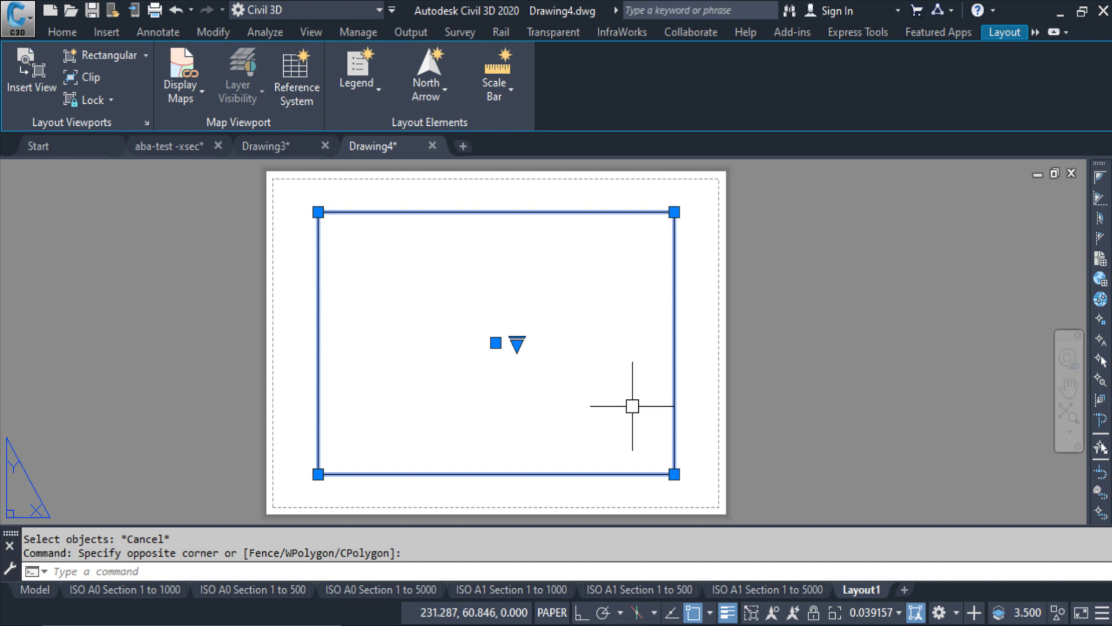
key("Delete")
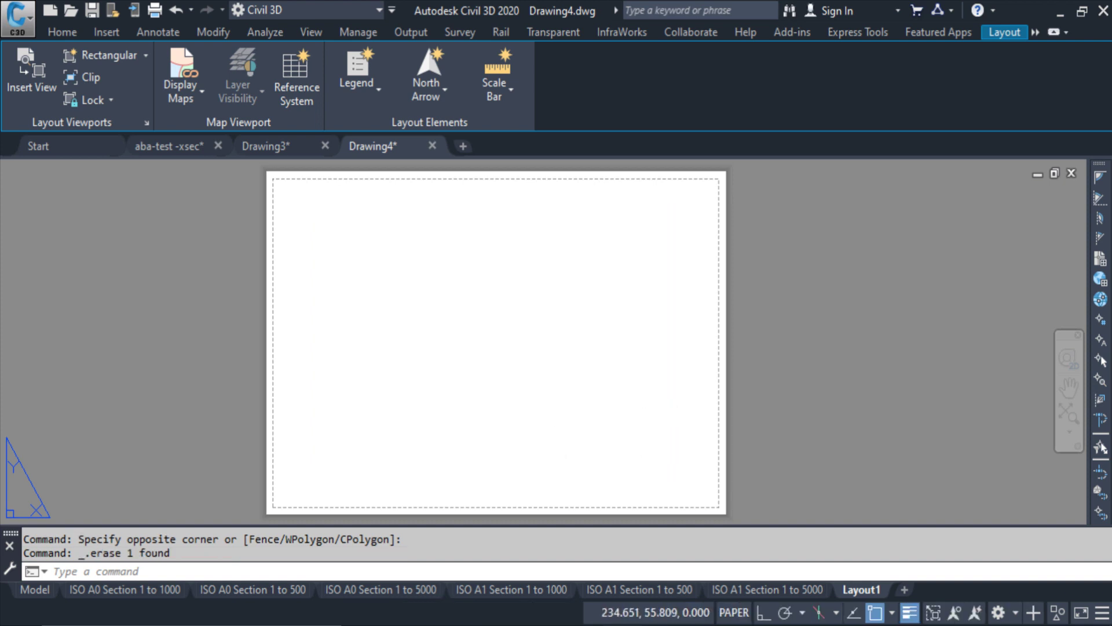
key("ctrl+p")
left_click(546, 370)
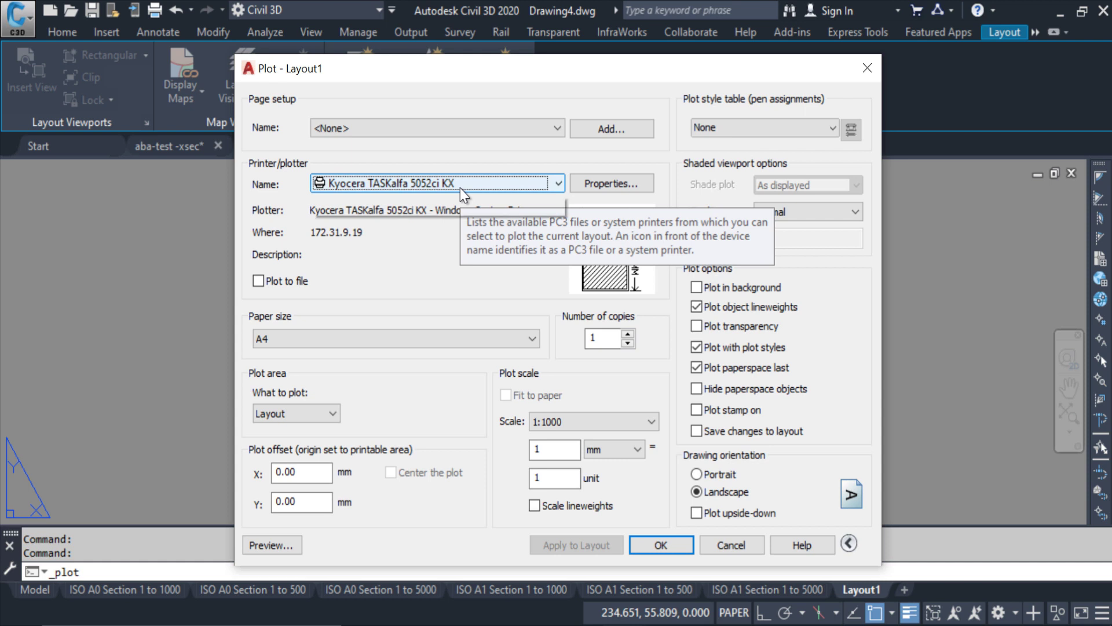
- Apply DWF6 ePlot.pc3 with ISO expand A4 (297 x 210 mm) paper to Layout1
left_click(460, 188)
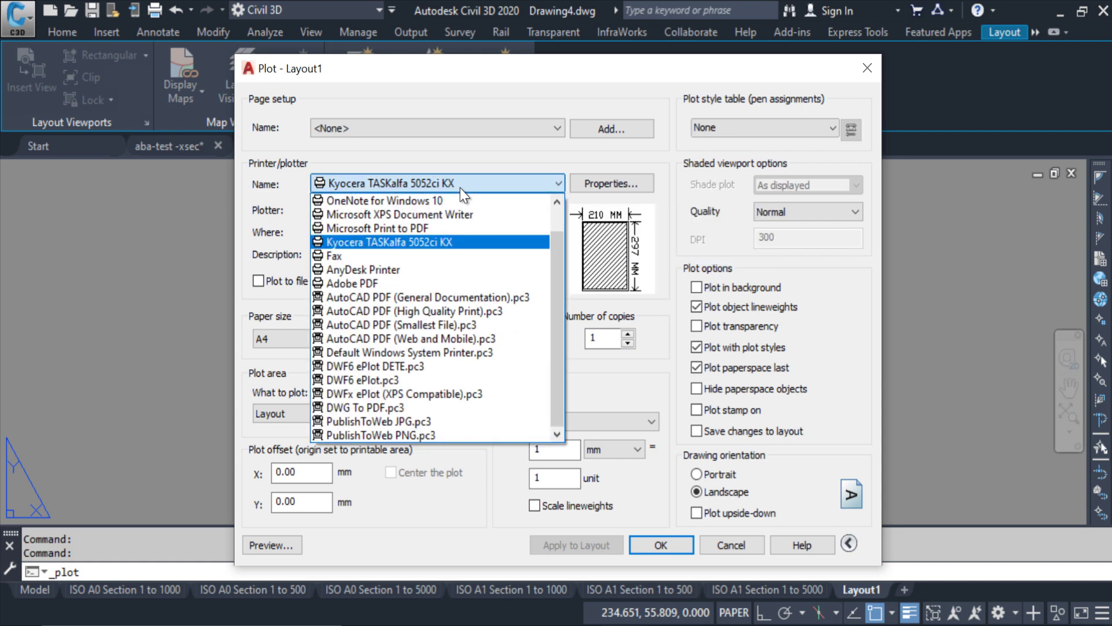
left_click(416, 380)
left_click(335, 339)
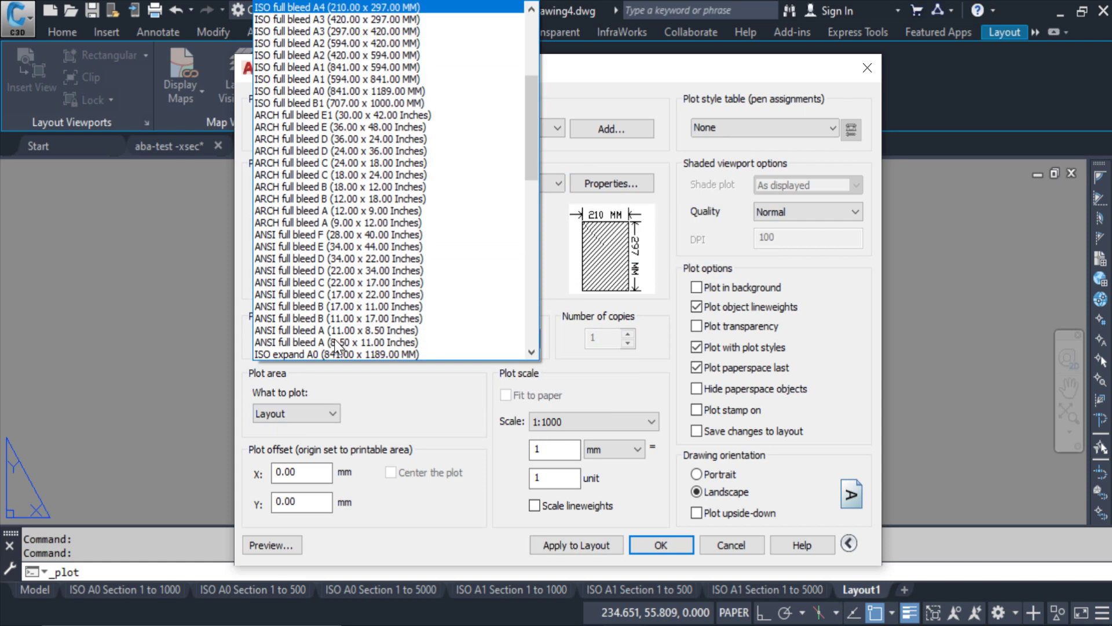
scroll(427, 301, "down", 6)
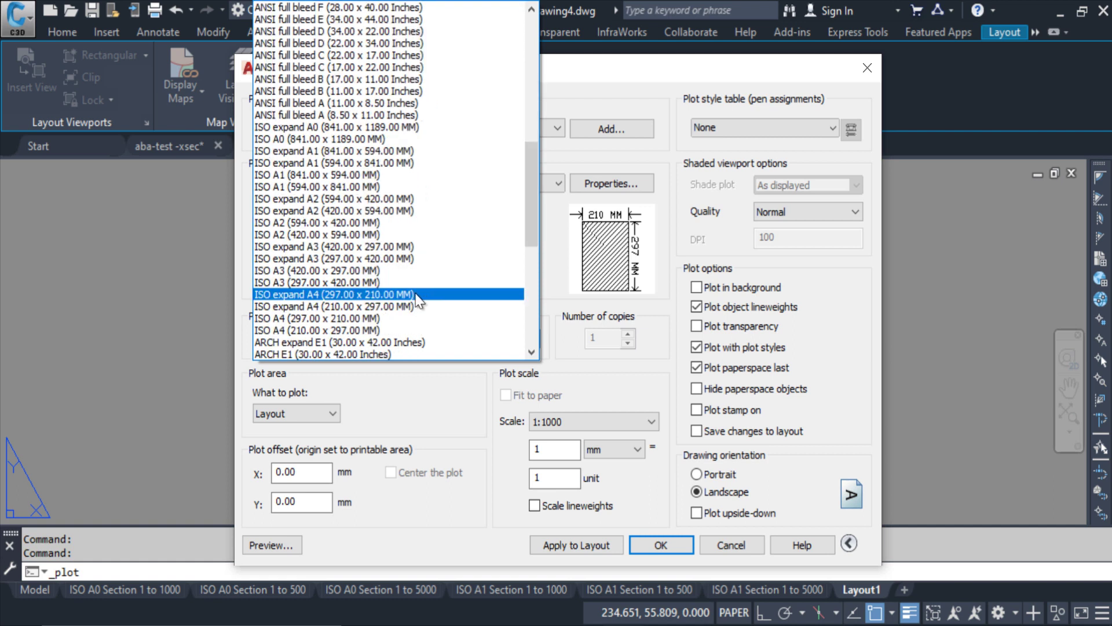
left_click(318, 294)
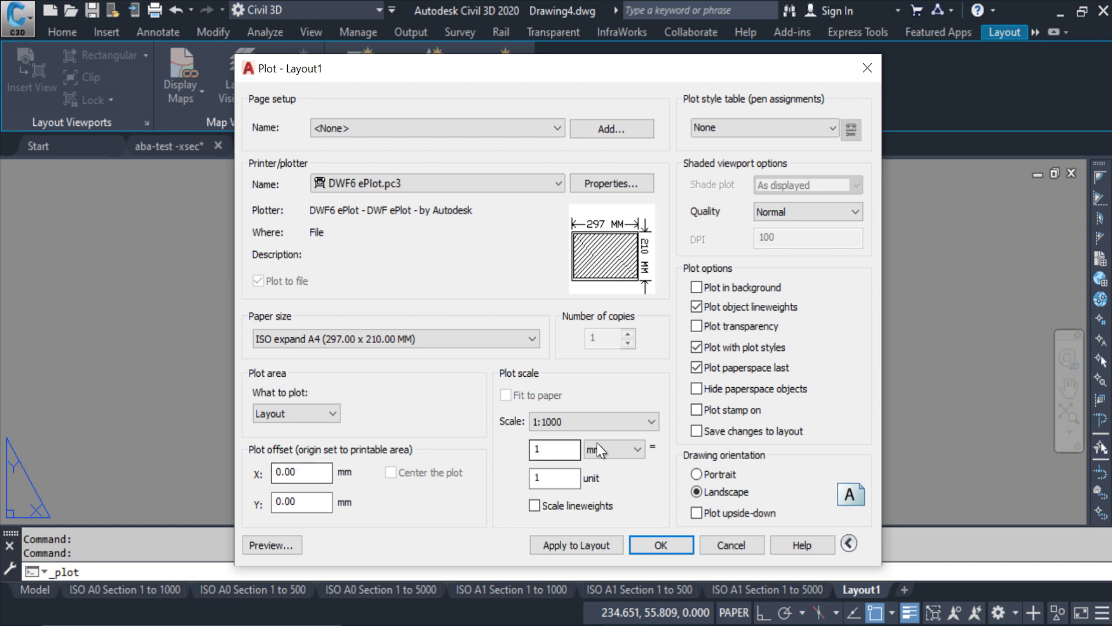
left_click(603, 544)
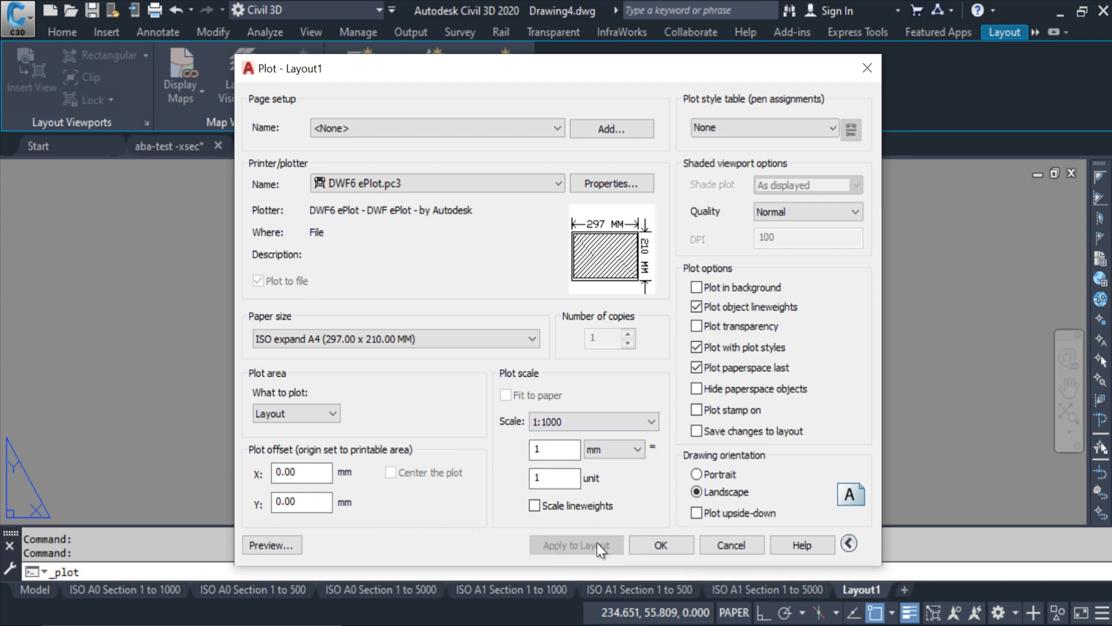
left_click(731, 545)
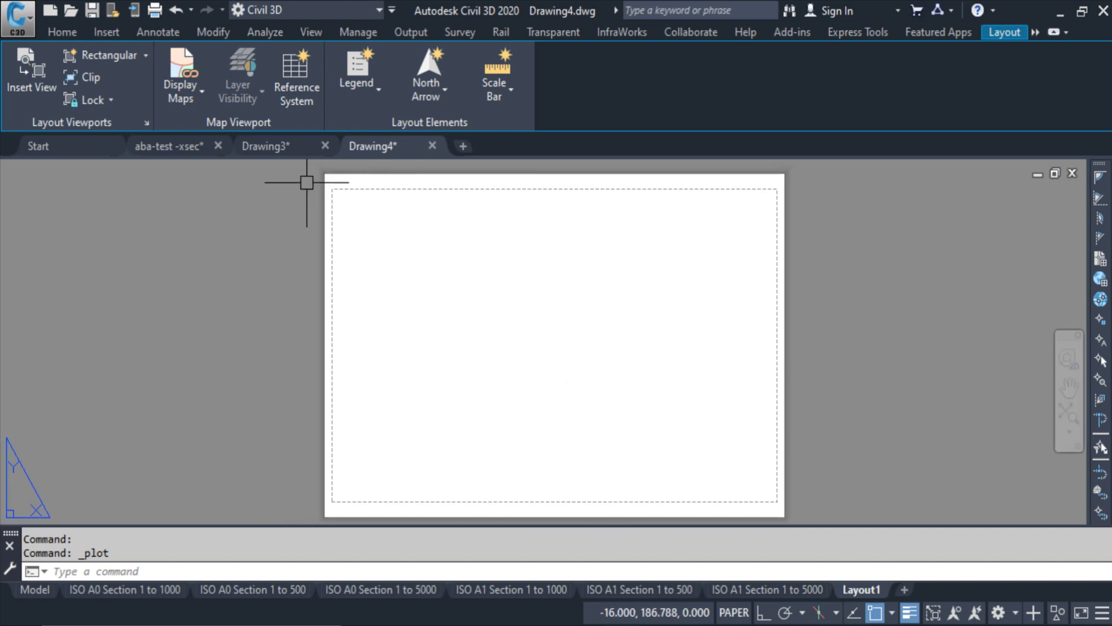
- In Drawing3, erase both layout viewports and the north arrow from the A3 sheet
left_click(284, 144)
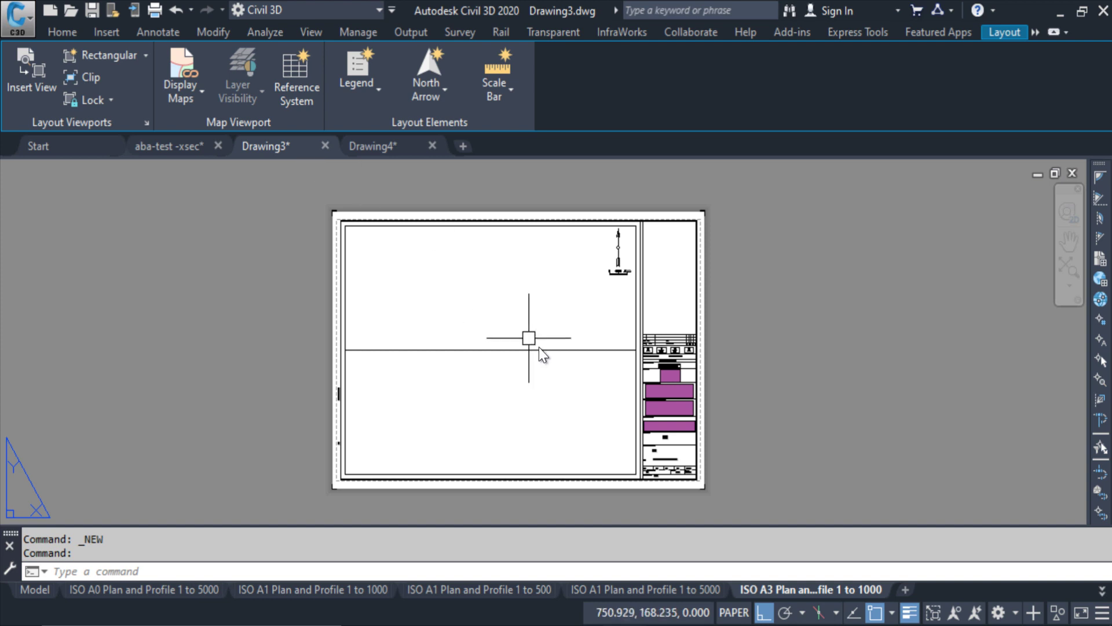
left_click(577, 337)
left_click(554, 402)
type("e")
key("Return")
key("Escape")
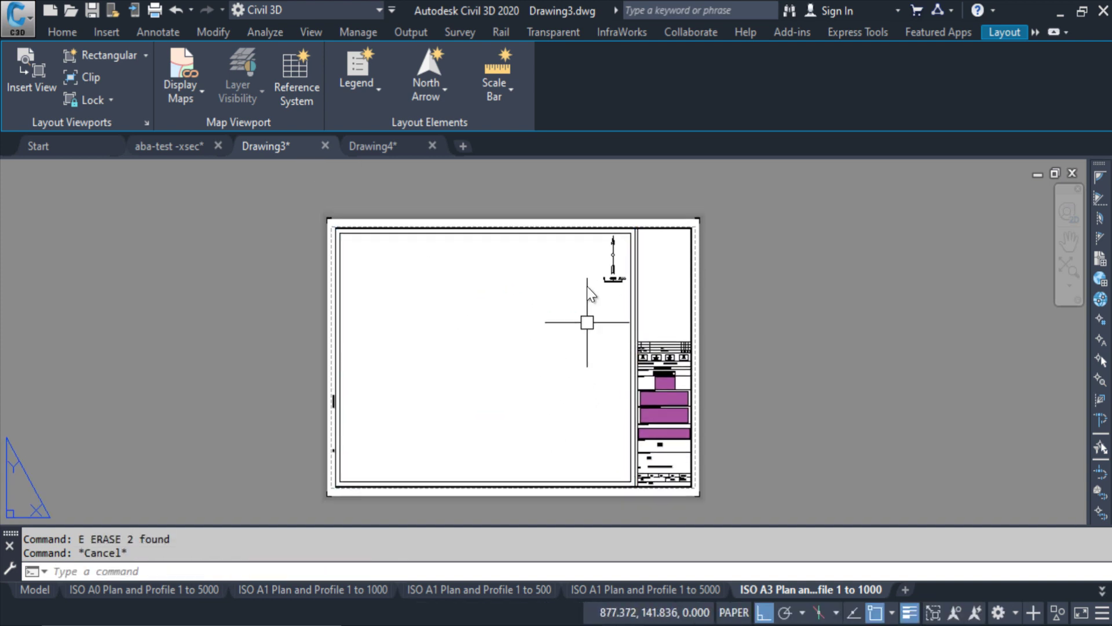
left_click(621, 250)
left_click(586, 298)
type("e")
key("Return")
key("Escape")
- Explode the A3 title block, copy all its objects, and paste them into Drawing4
left_click(630, 318)
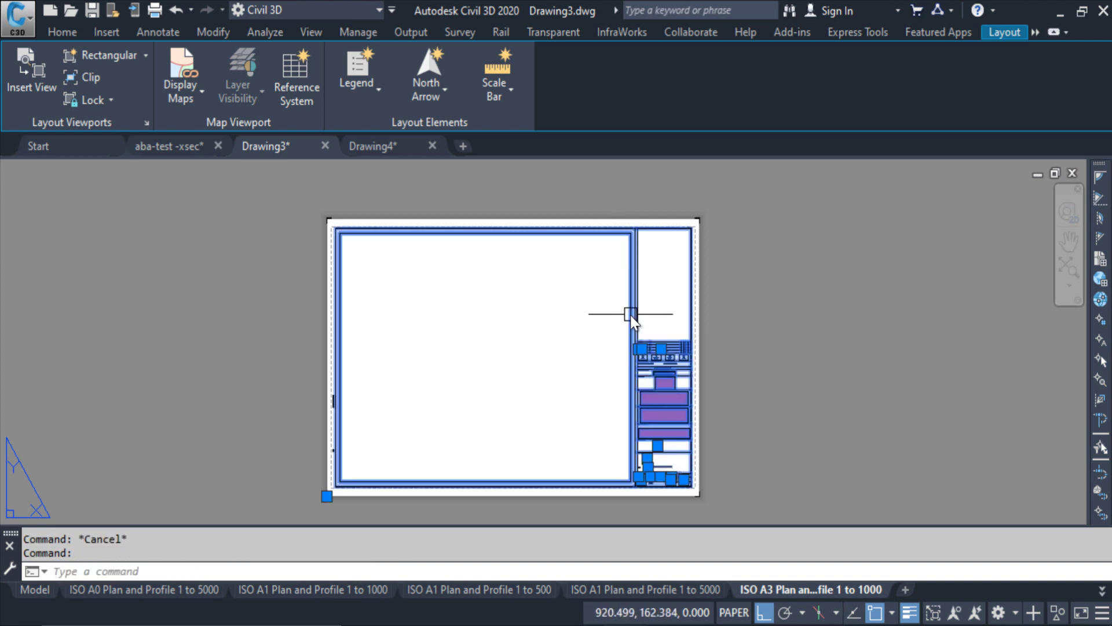
key("Return")
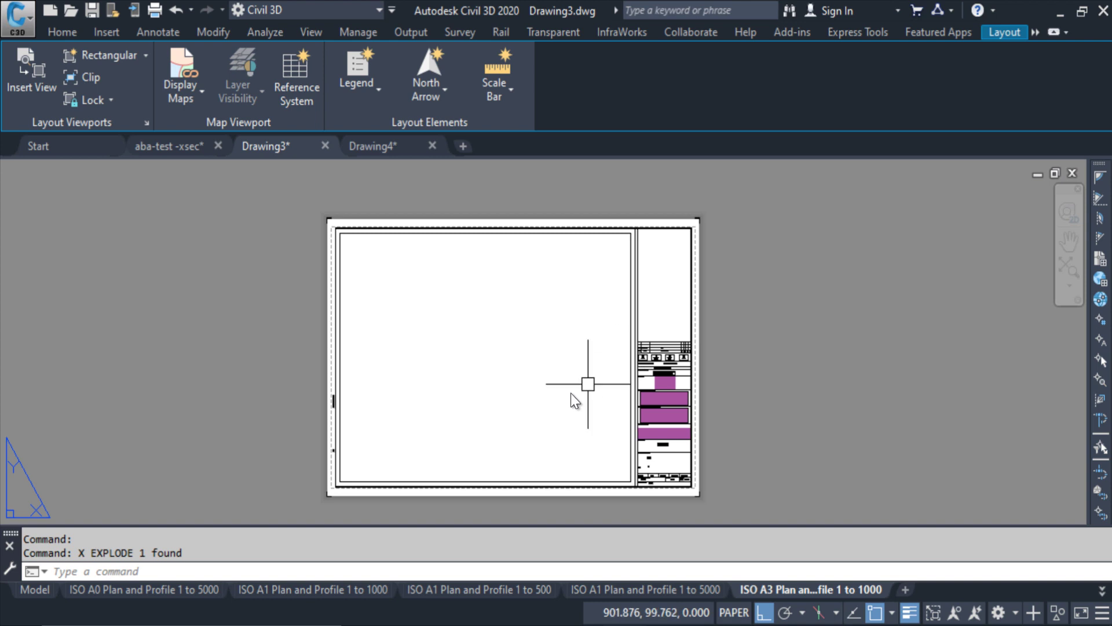
key("Escape")
left_click(282, 196)
left_click(816, 512)
key("ctrl+c")
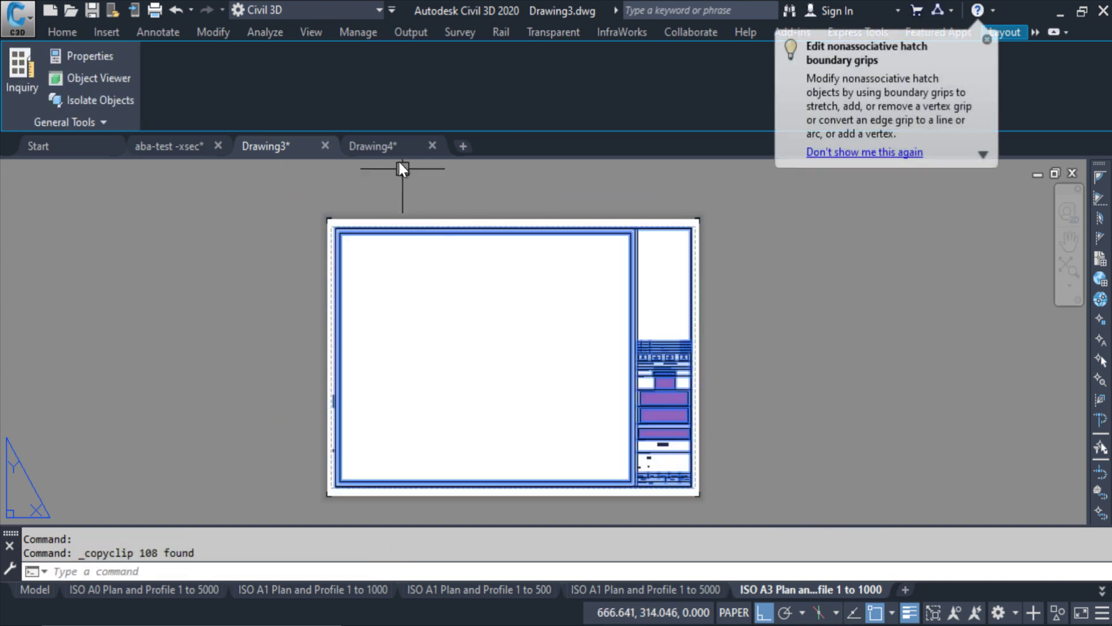
left_click(390, 146)
key("ctrl+v")
- Place the pasted title block on Layout1, accepting default attributes with SCALE 1:1000
scroll(550, 423, "down", 4)
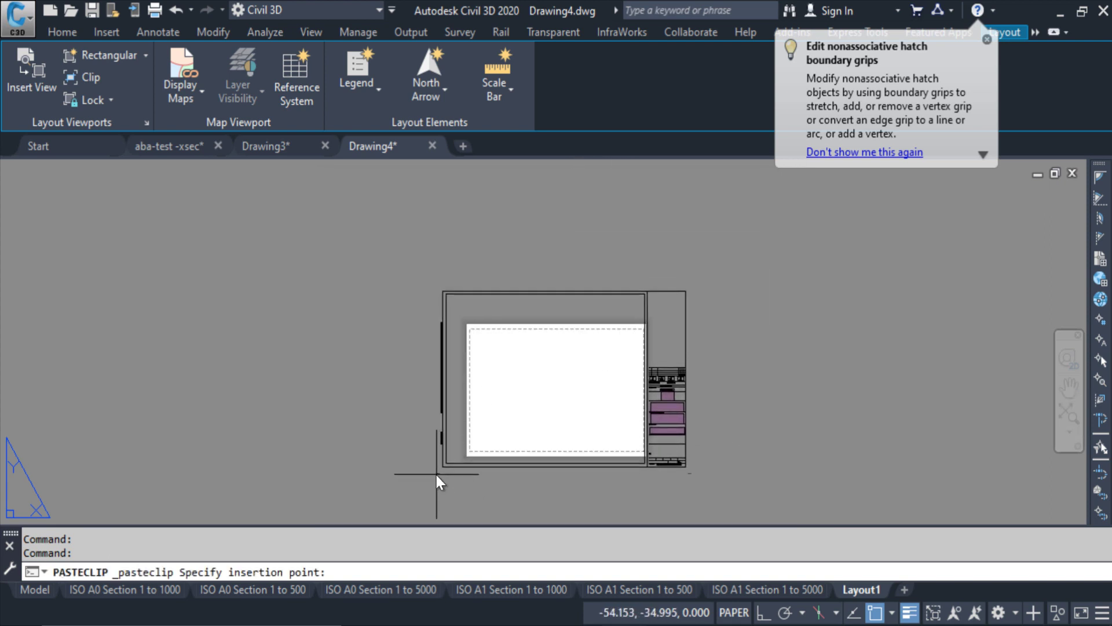
left_click(451, 482)
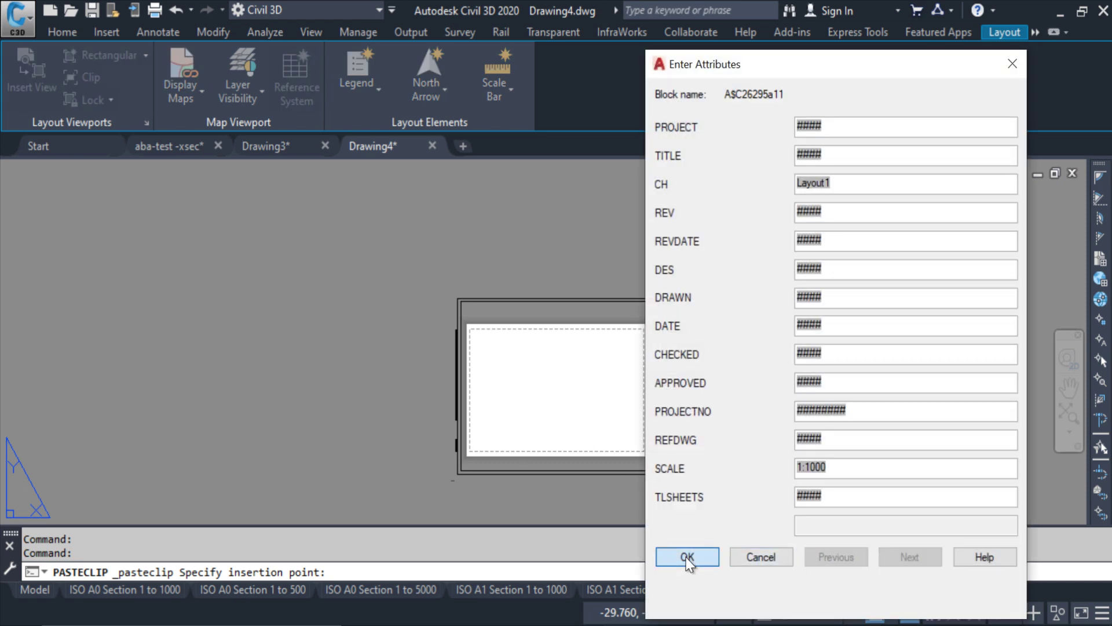
left_click(687, 556)
key("Escape")
key("Escape")
middle_click_drag(670, 341, 713, 305)
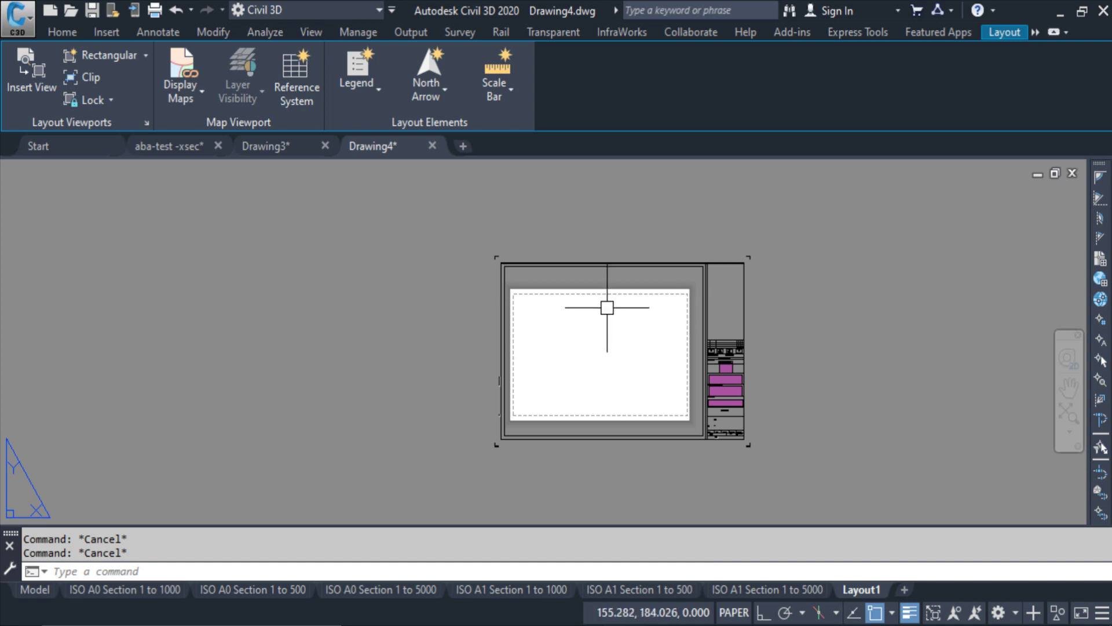
- Draw a horizontal reference polyline from the title block corner to the paper corner
scroll(580, 383, "up", 2)
scroll(541, 427, "down", 2)
scroll(509, 405, "up", 2)
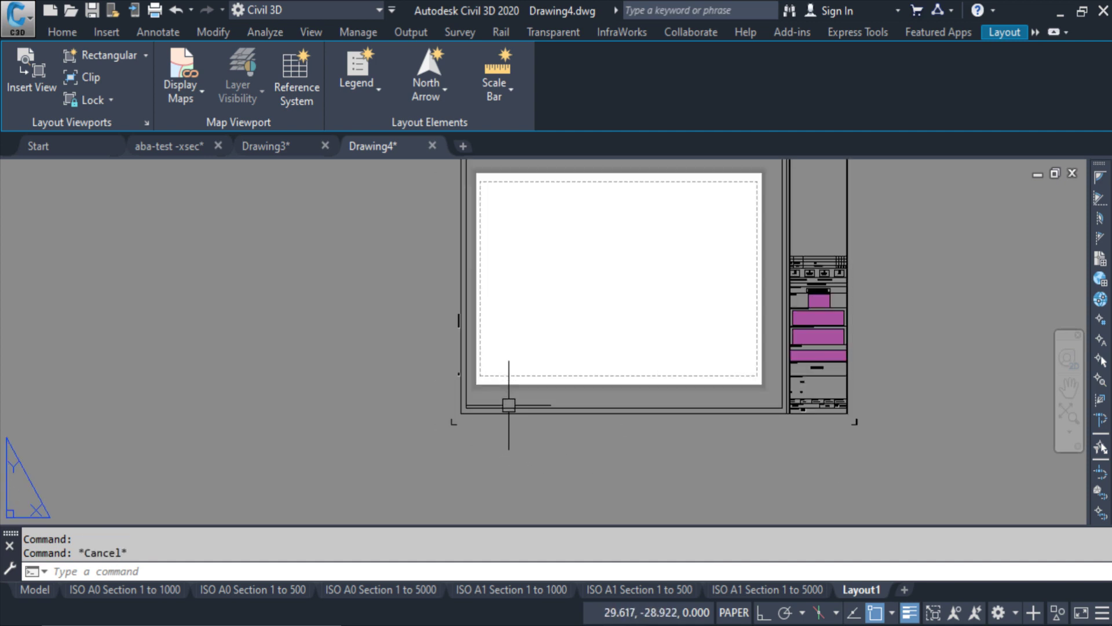
type("pl")
key("Return")
scroll(464, 400, "up", 4)
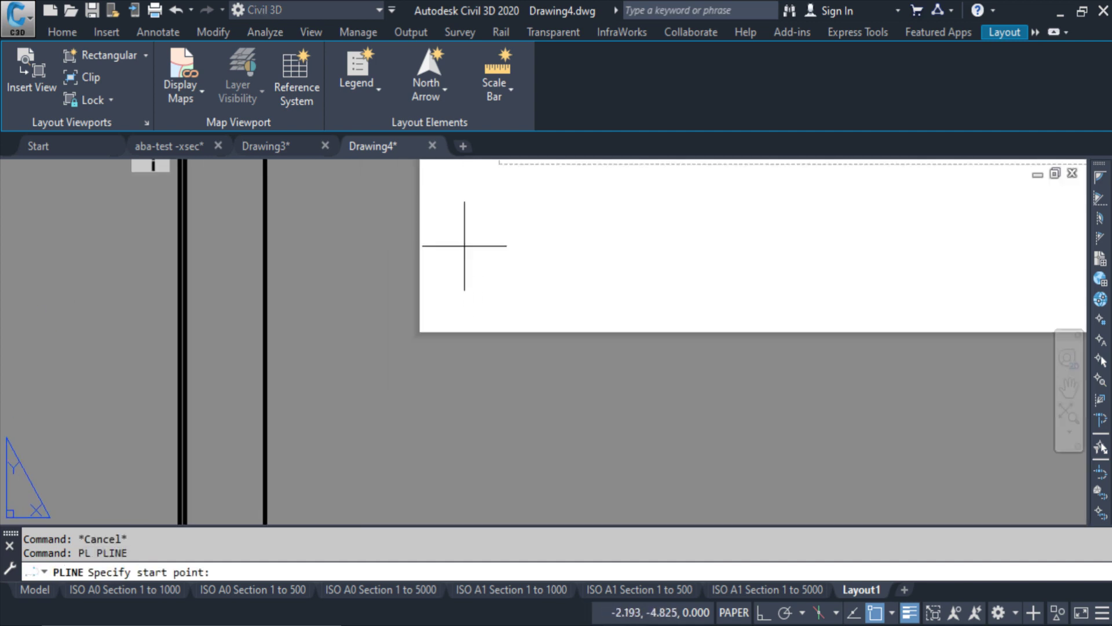
left_click(419, 333)
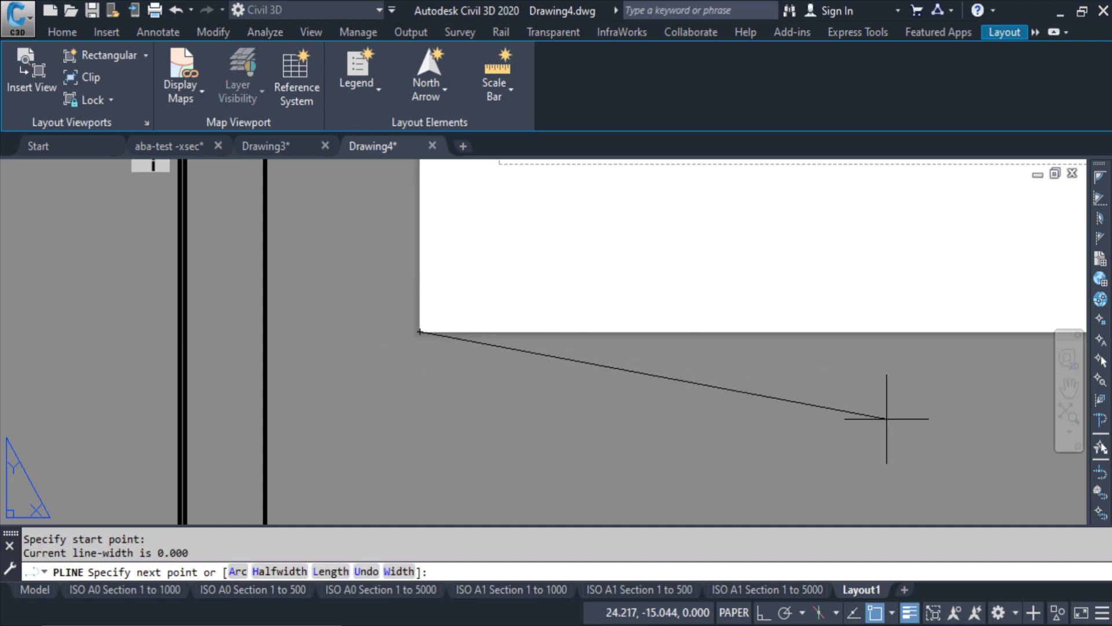
key("F8")
scroll(601, 392, "down", 4)
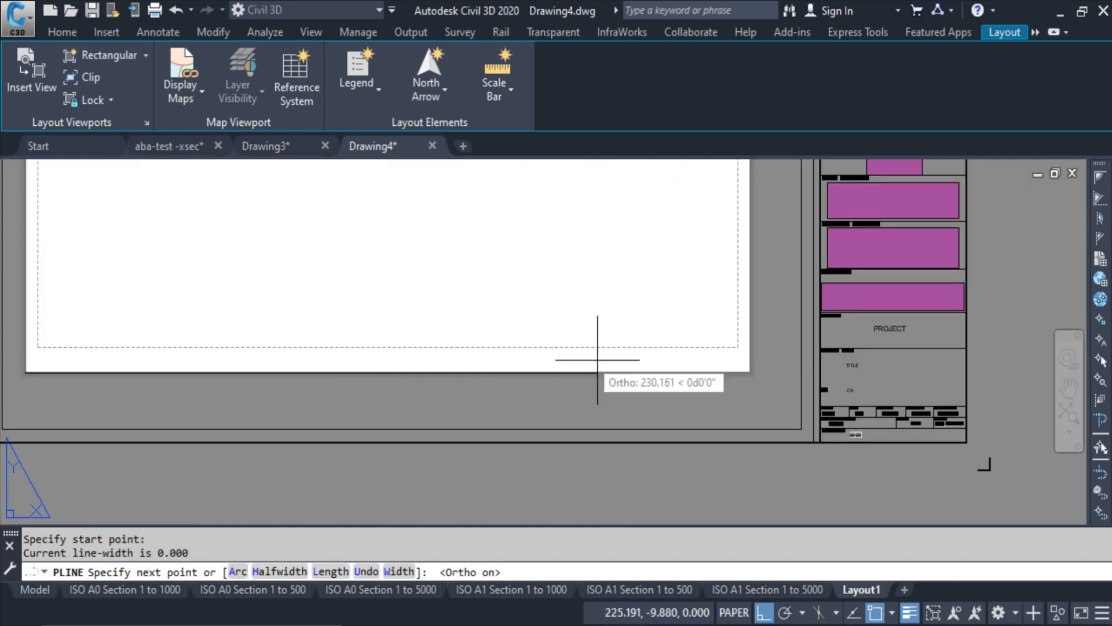
scroll(770, 376, "up", 4)
scroll(811, 374, "up", 2)
left_click(945, 363)
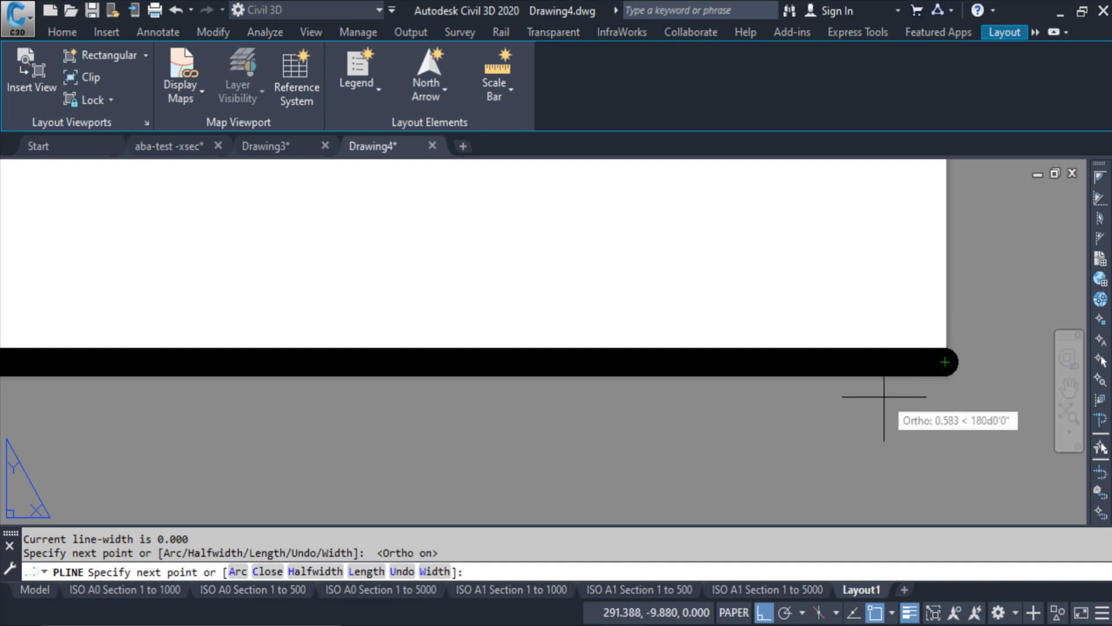
scroll(713, 392, "down", 2)
key("Escape")
scroll(712, 391, "down", 4)
key("Escape")
key("Escape")
- Align the title block to the paper corners with two point pairs, scaling it to fit
type("al")
key("Return")
left_click(433, 291)
left_click(586, 424)
scroll(504, 394, "up", 5)
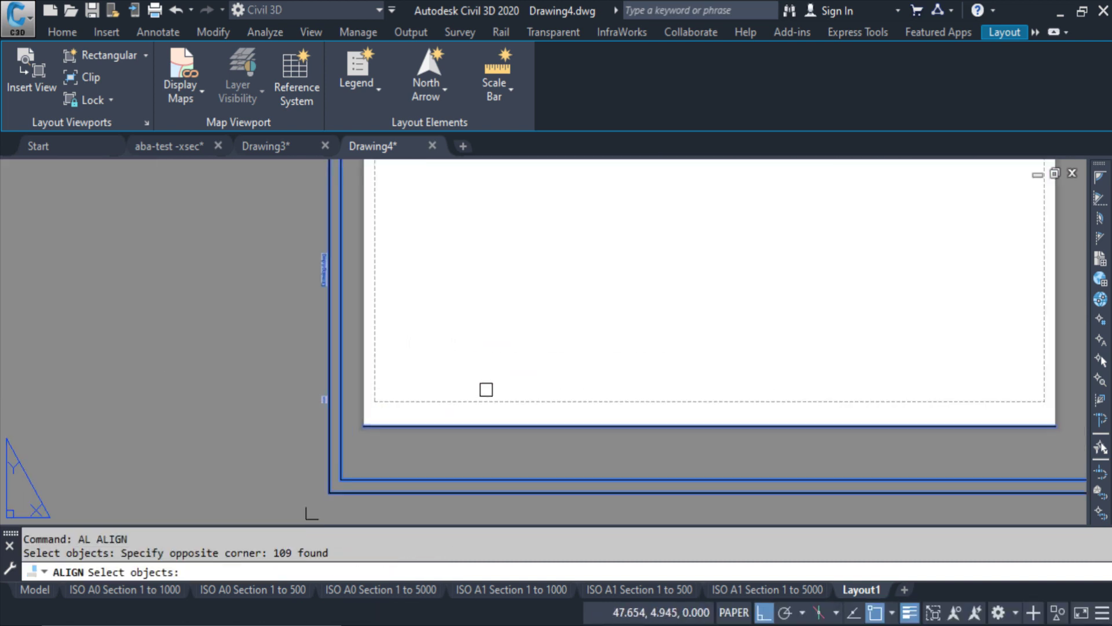
left_click(491, 387)
left_click(472, 439, "shift")
middle_click_drag(452, 457, 496, 317)
key("Return")
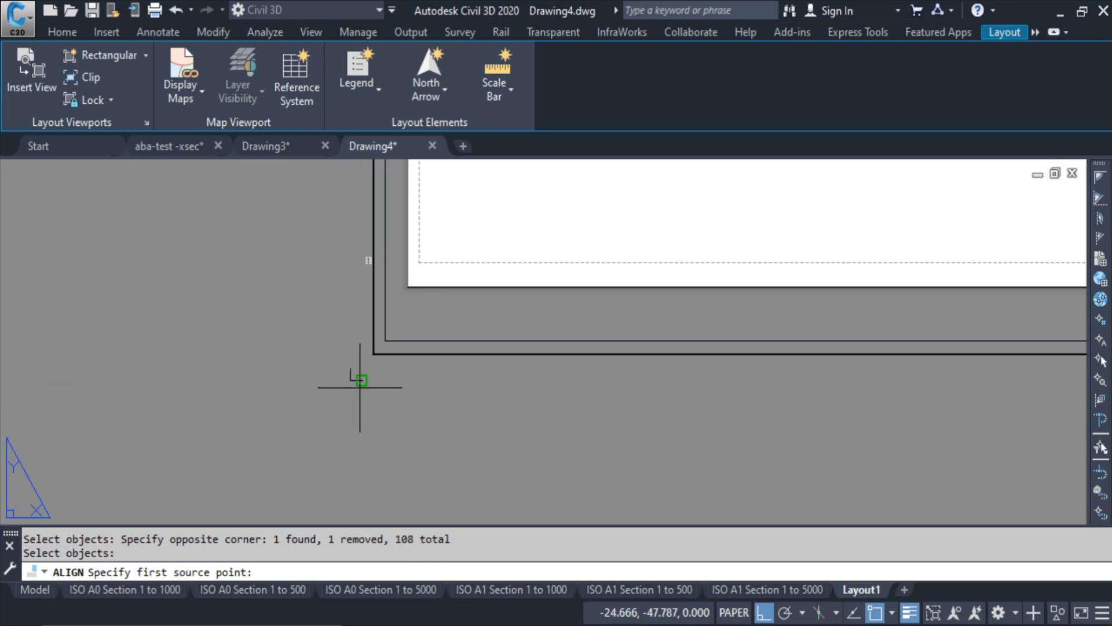
left_click(350, 381)
scroll(406, 290, "up", 5)
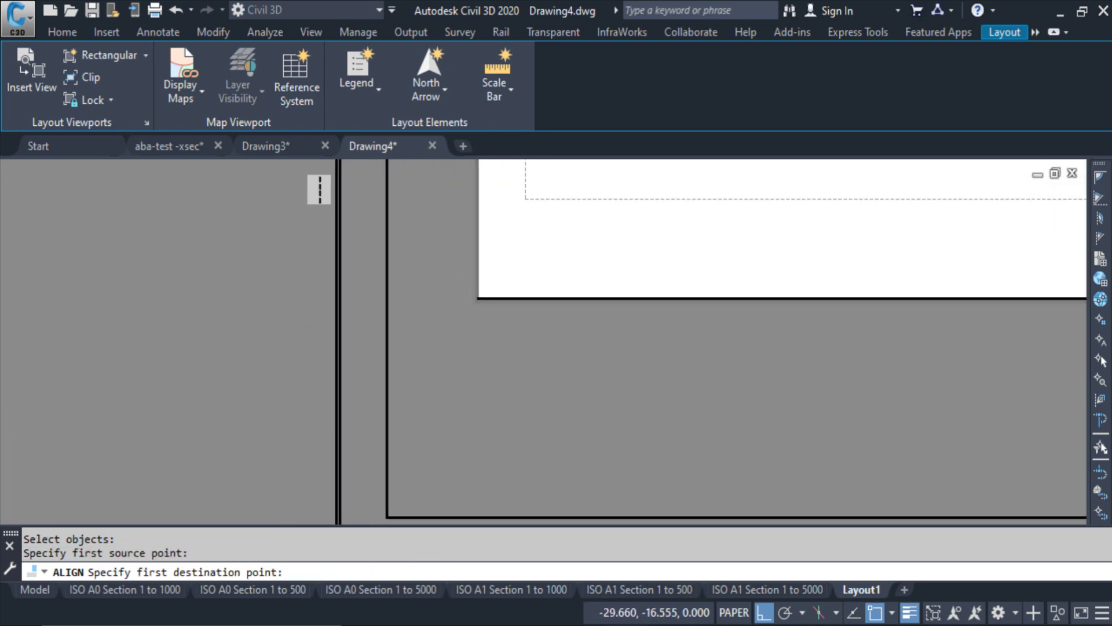
left_click(478, 299)
scroll(677, 385, "down", 5)
scroll(932, 411, "up", 5)
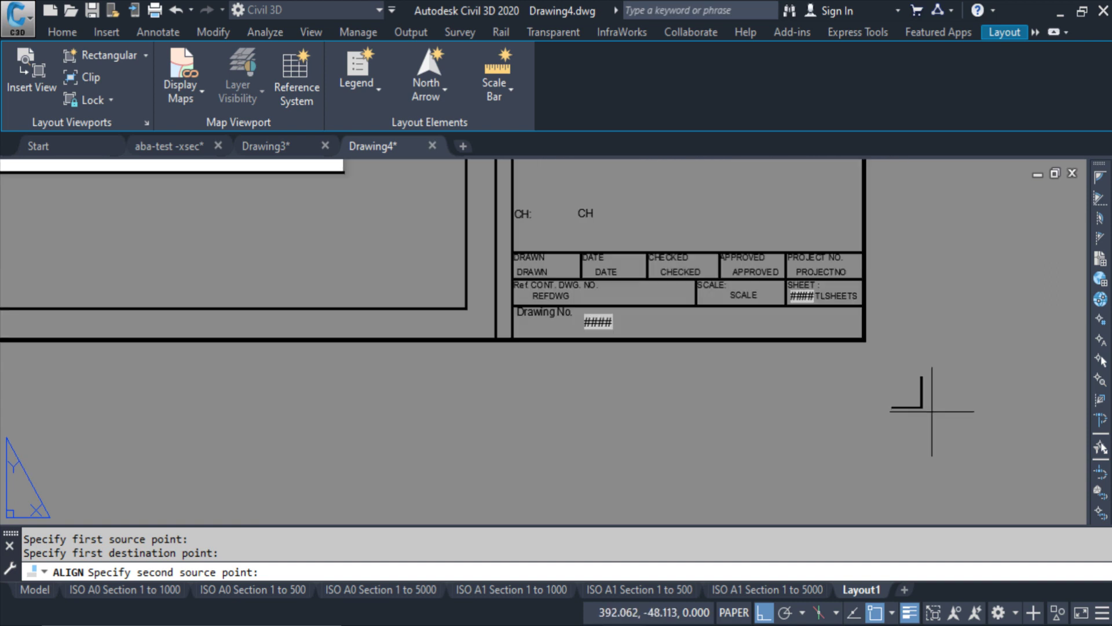
left_click(921, 407)
scroll(609, 323, "down", 3)
scroll(522, 323, "up", 1)
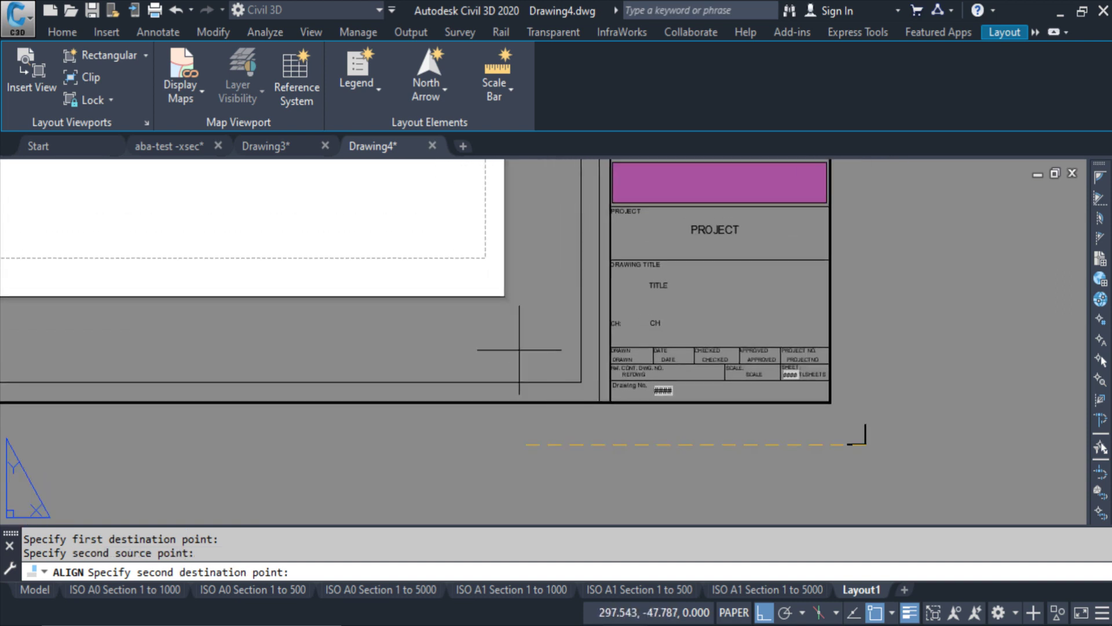
left_click(504, 296)
key("Return")
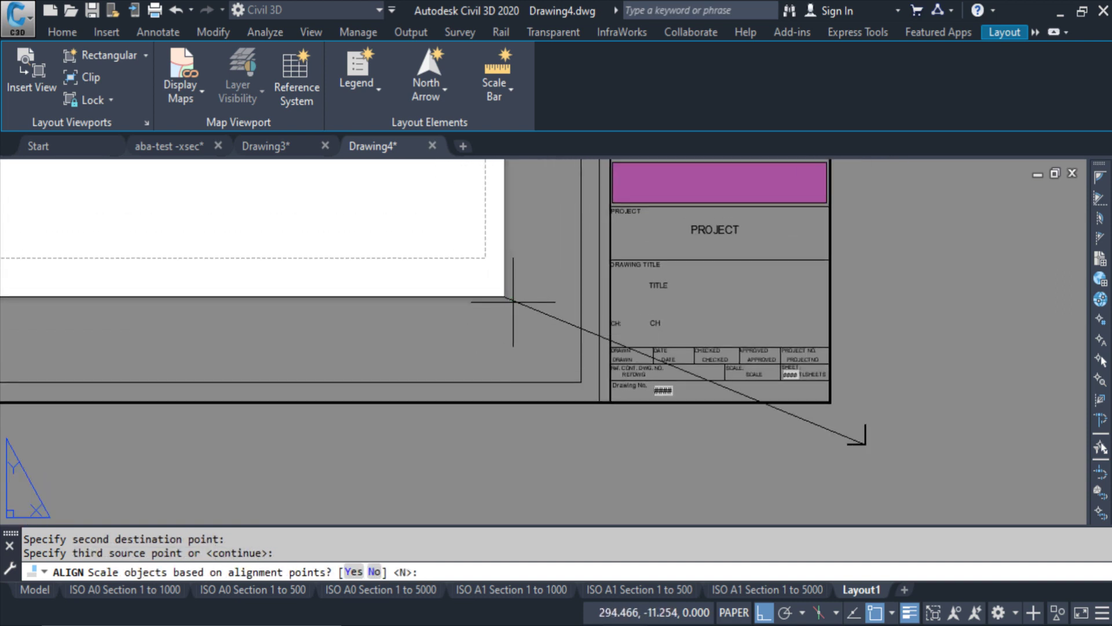
key("Return")
- Erase the leftover border line from the sheet
scroll(514, 303, "down", 6)
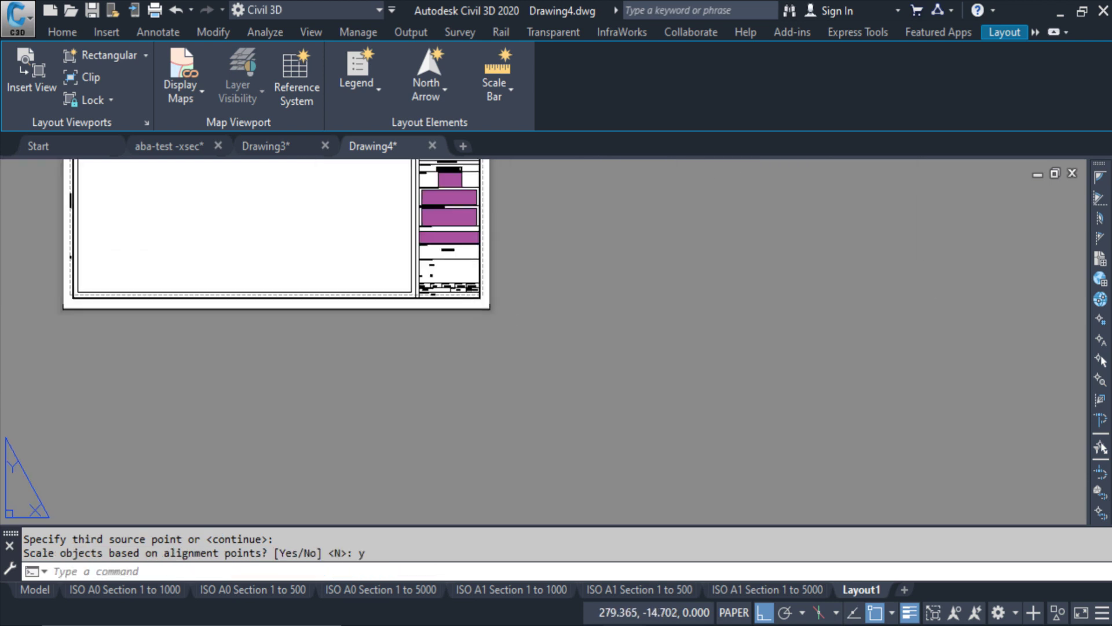
scroll(324, 440, "up", 4)
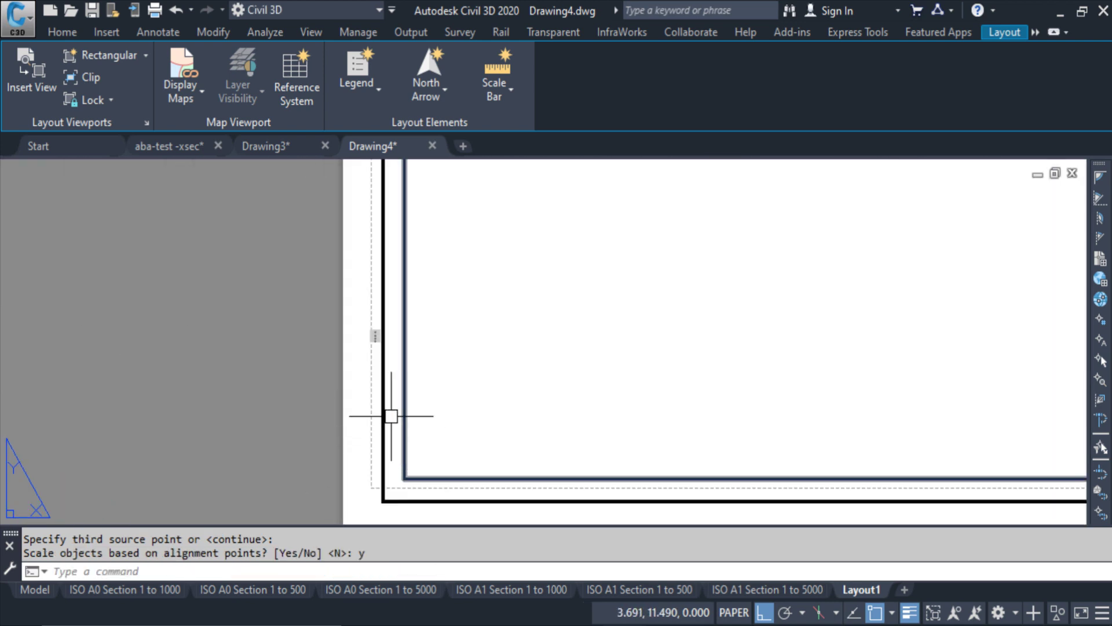
scroll(383, 400, "up", 2)
scroll(393, 363, "down", 5)
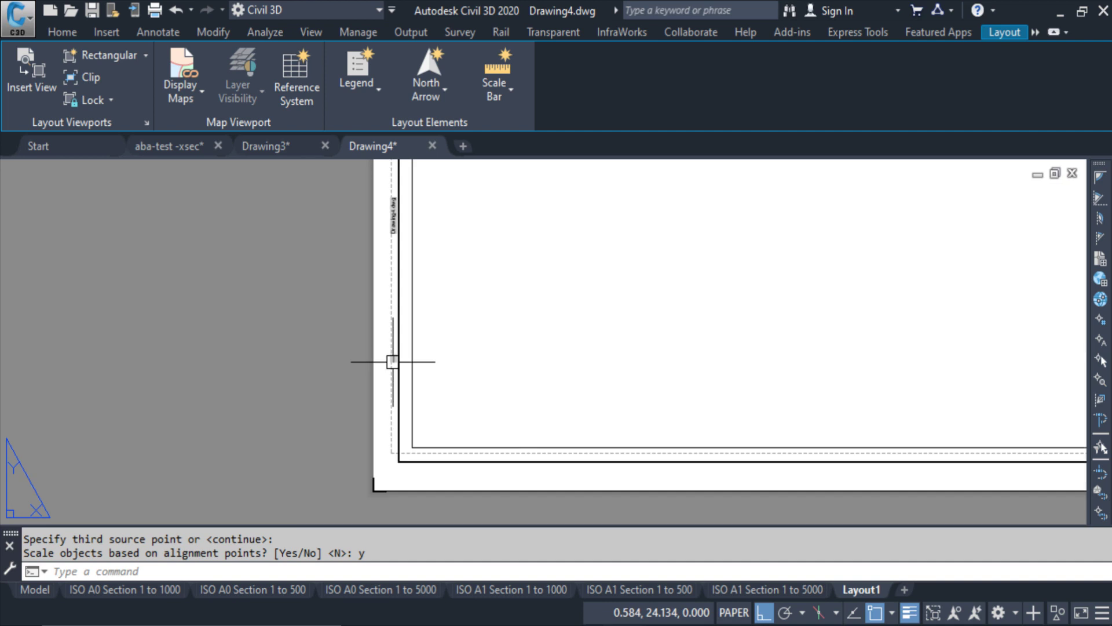
scroll(386, 464, "up", 2)
key("Escape")
left_click(405, 410)
type("e")
key("Return")
key("Escape")
scroll(362, 411, "up", 2)
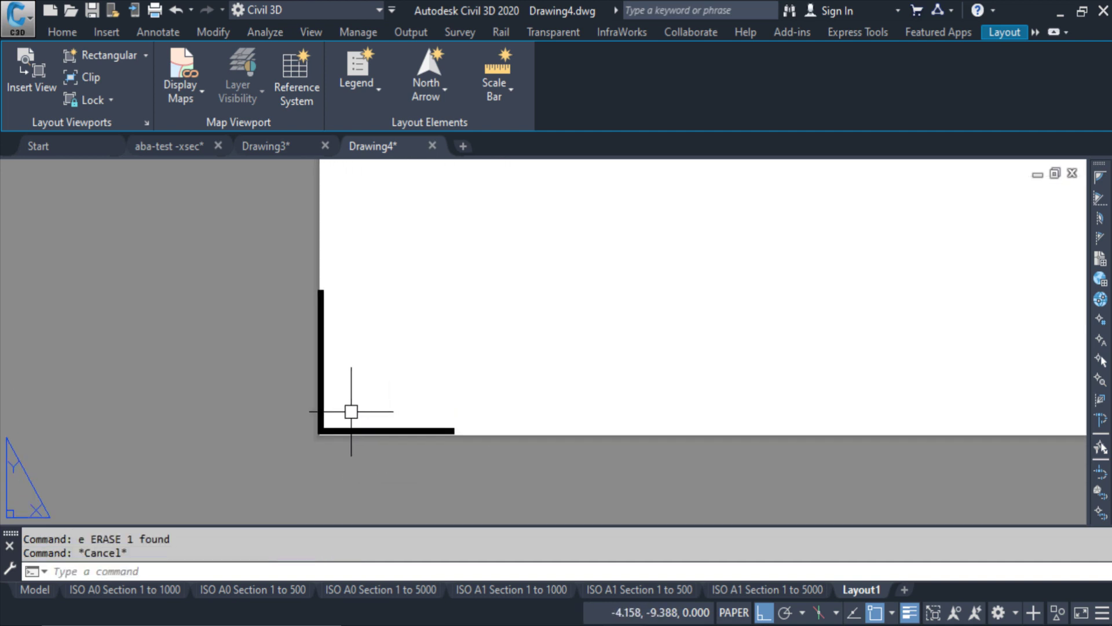
- Stretch the sheet border's top edge lines downward with a first STRETCH
scroll(589, 360, "down", 4)
scroll(589, 372, "up", 2)
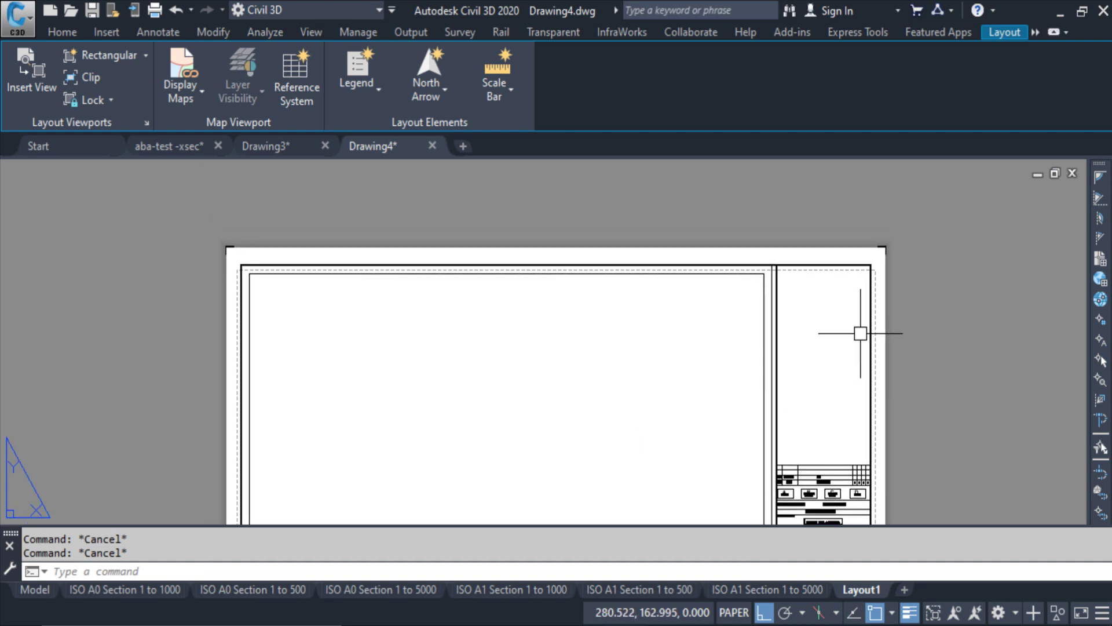
type("s")
key("Return")
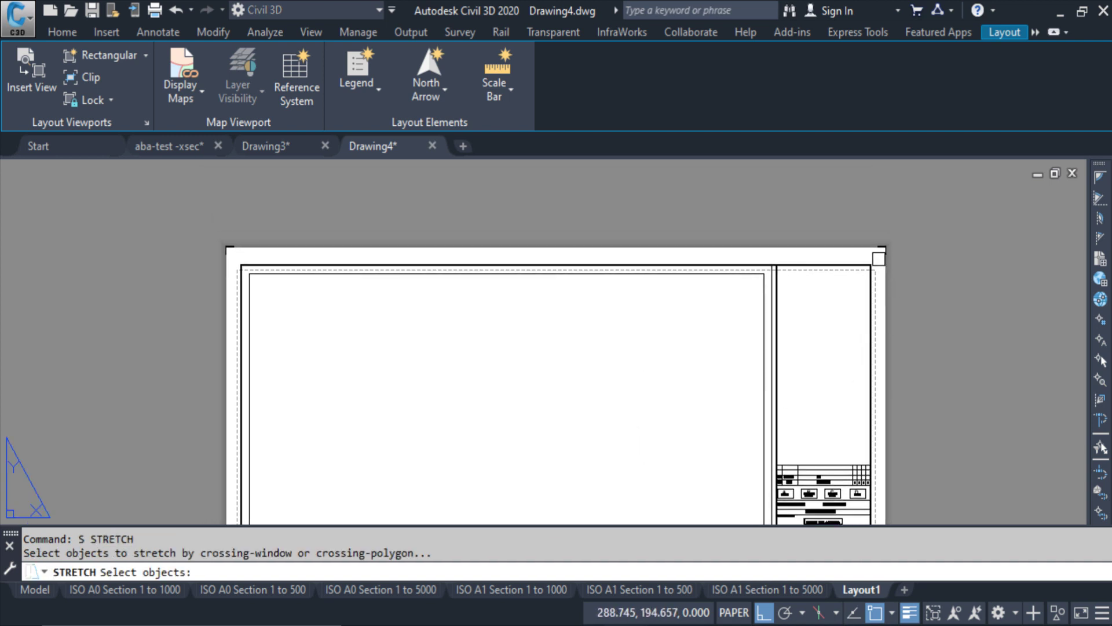
left_click(879, 259)
left_click(246, 296)
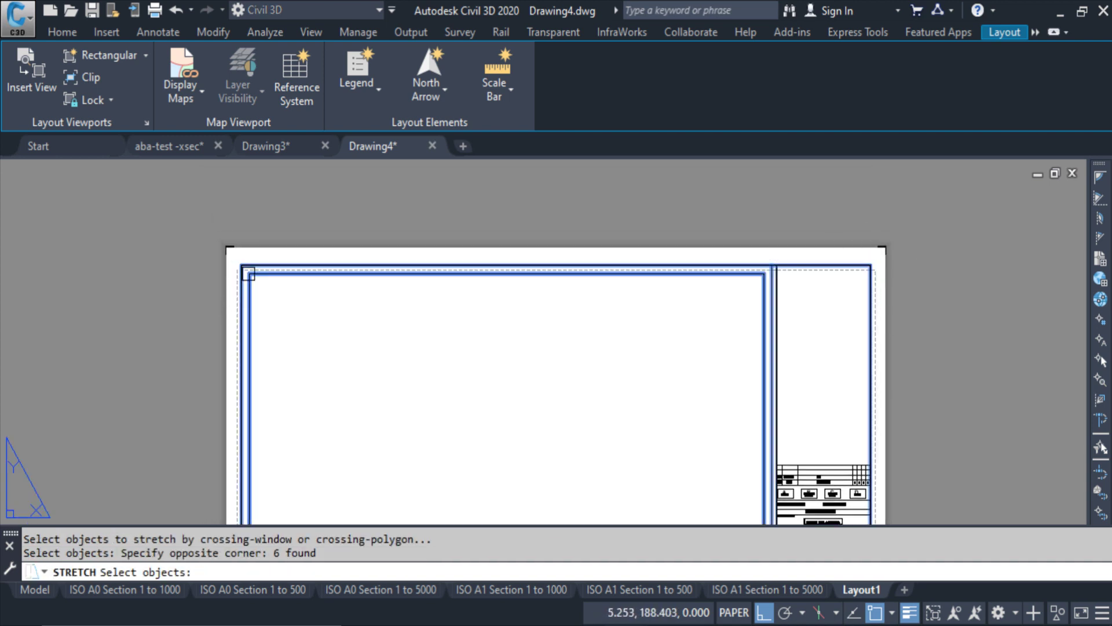
scroll(252, 284, "up", 3)
key("Return")
left_click(499, 347)
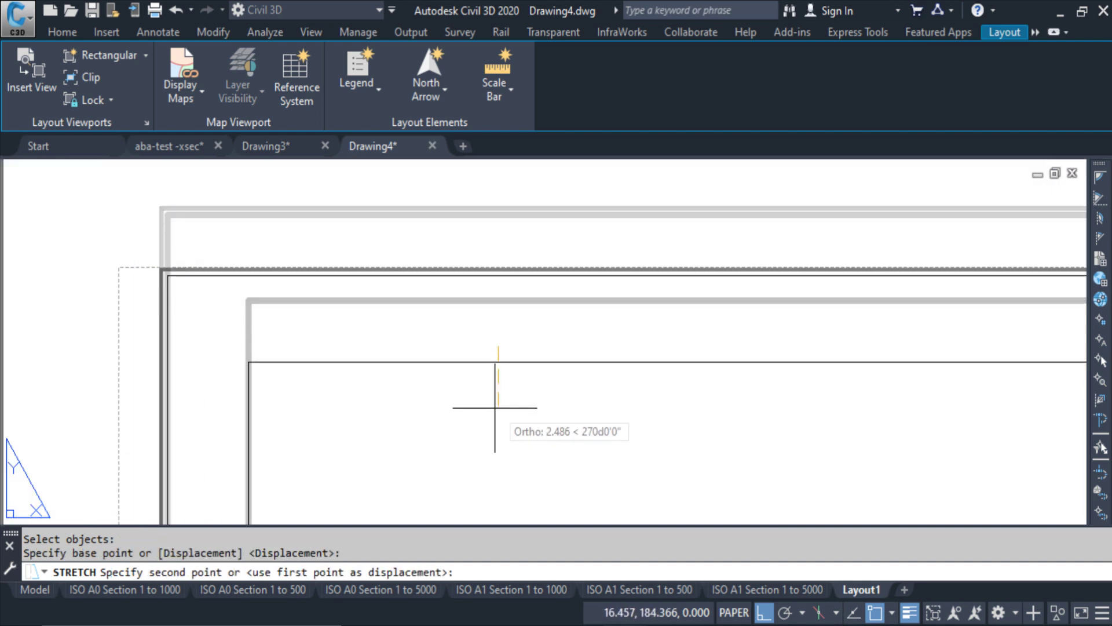
left_click(497, 410)
scroll(432, 327, "down", 3)
scroll(432, 328, "down", 3)
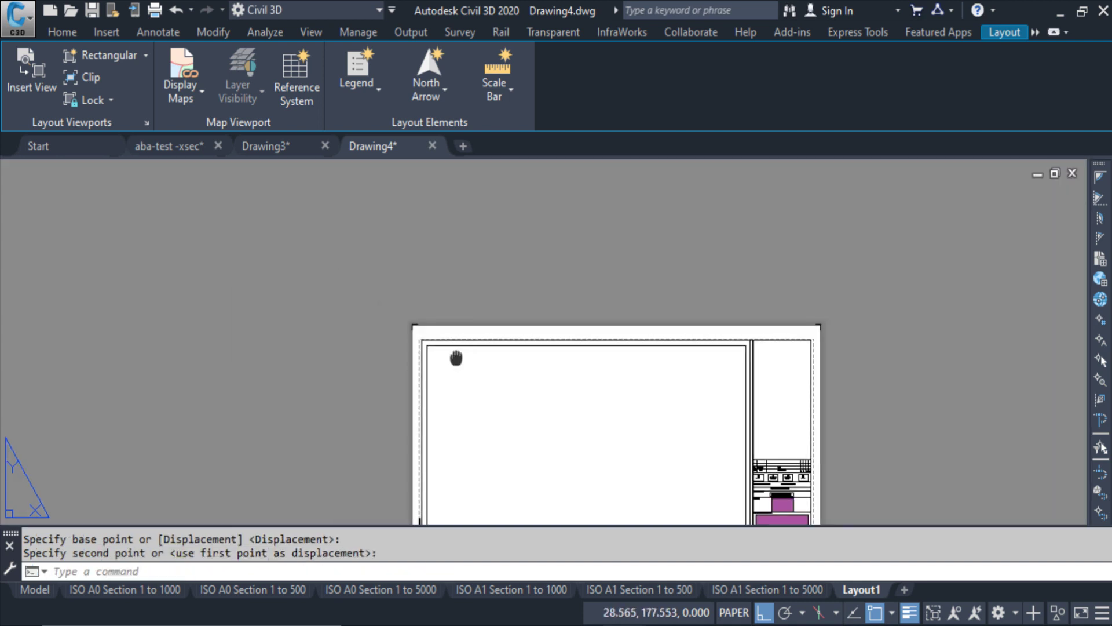
scroll(597, 390, "up", 2)
key("Escape")
key("Escape")
- Start a second stretch, crossing-selecting the title block's lower part and removing unwanted objects
type("s")
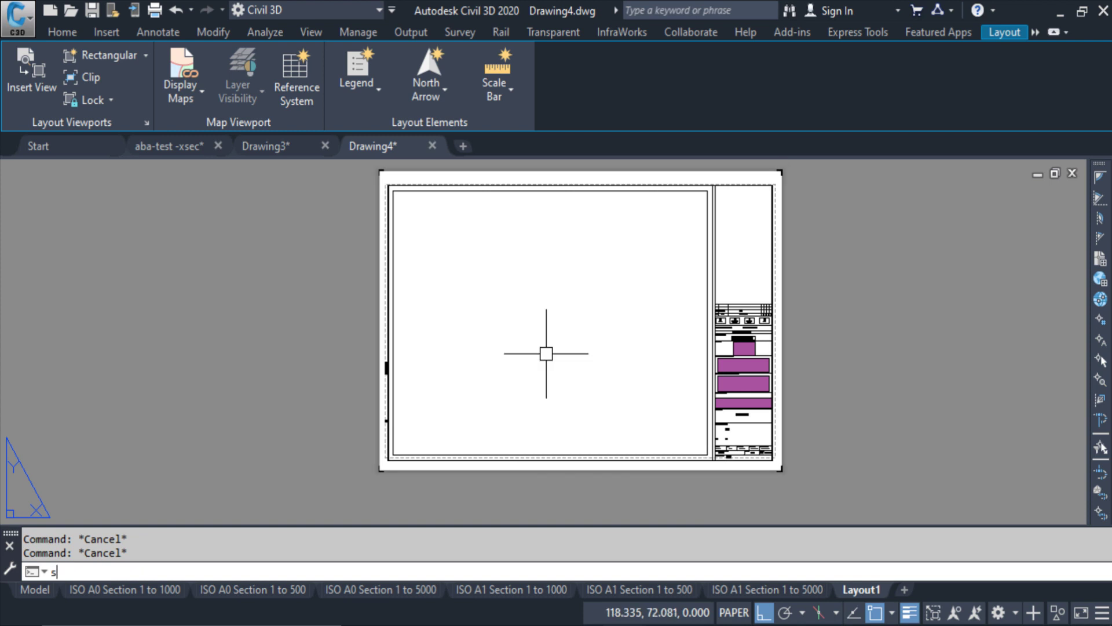
key("Return")
left_click(869, 266)
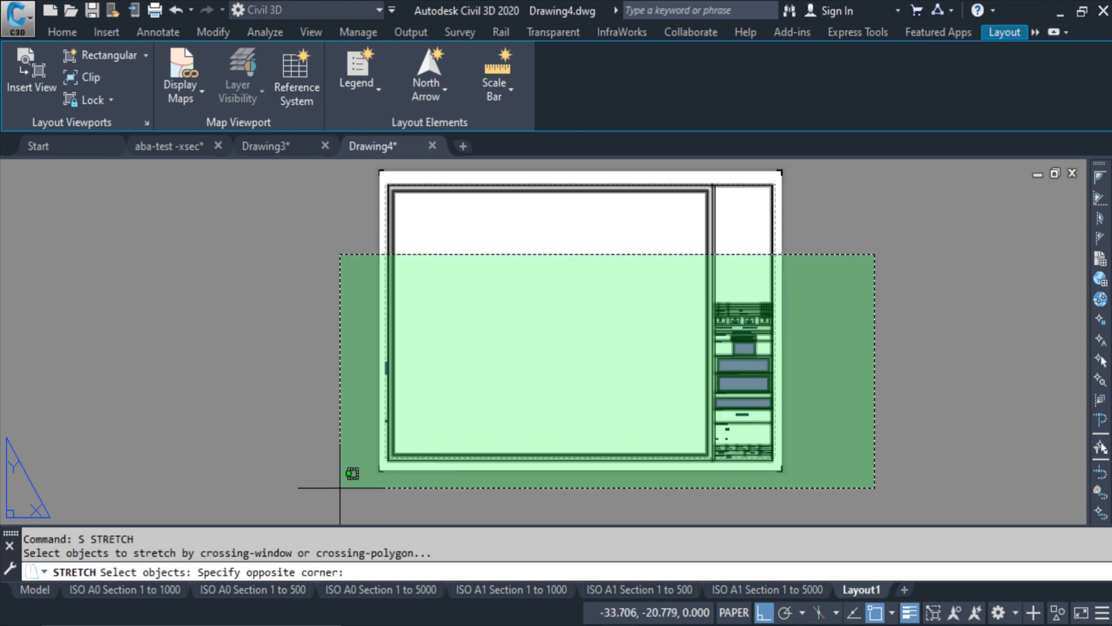
left_click(353, 482)
scroll(375, 373, "up", 5)
left_click(239, 378)
left_click(329, 455, "shift")
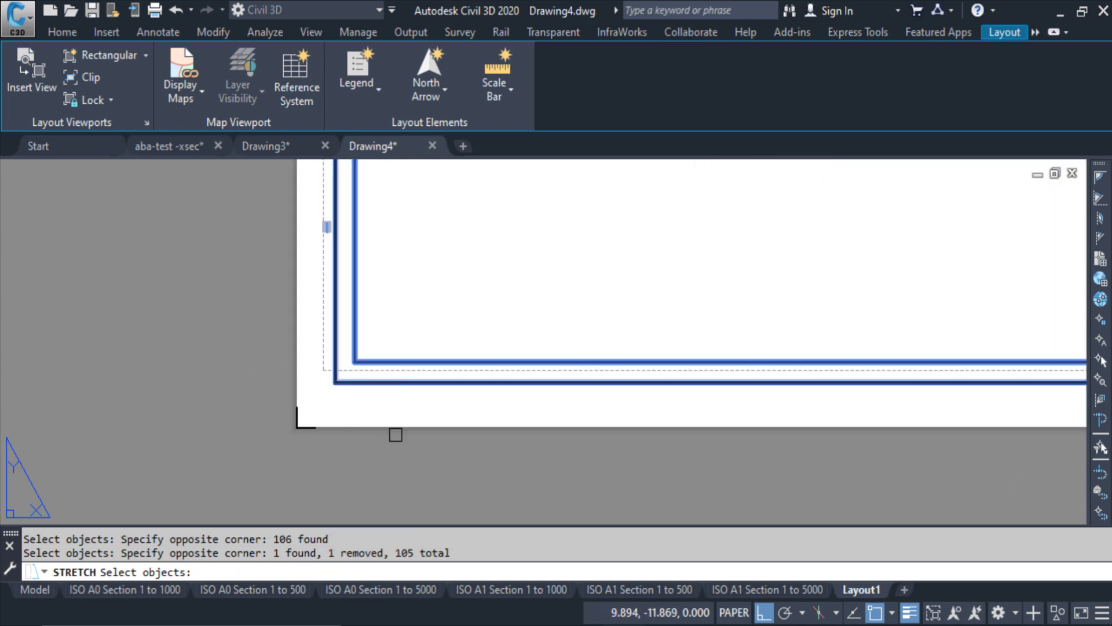
middle_click_drag(489, 437, 213, 423)
left_click(886, 383)
left_click(845, 418, "shift")
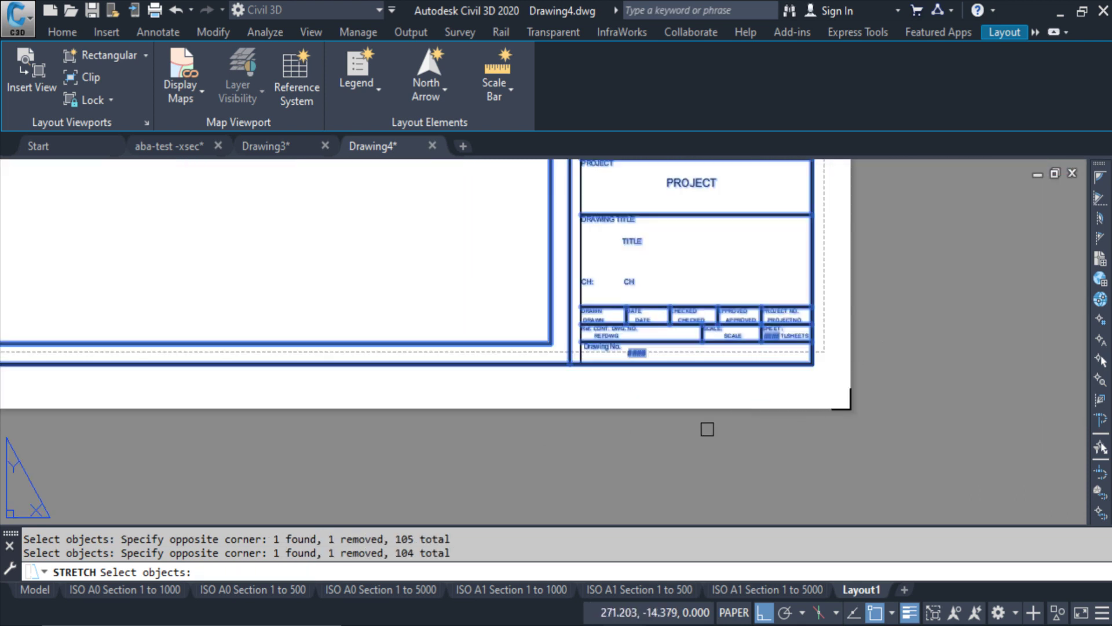
scroll(638, 440, "down", 3)
middle_click_drag(626, 313, 607, 499)
scroll(667, 351, "up", 4)
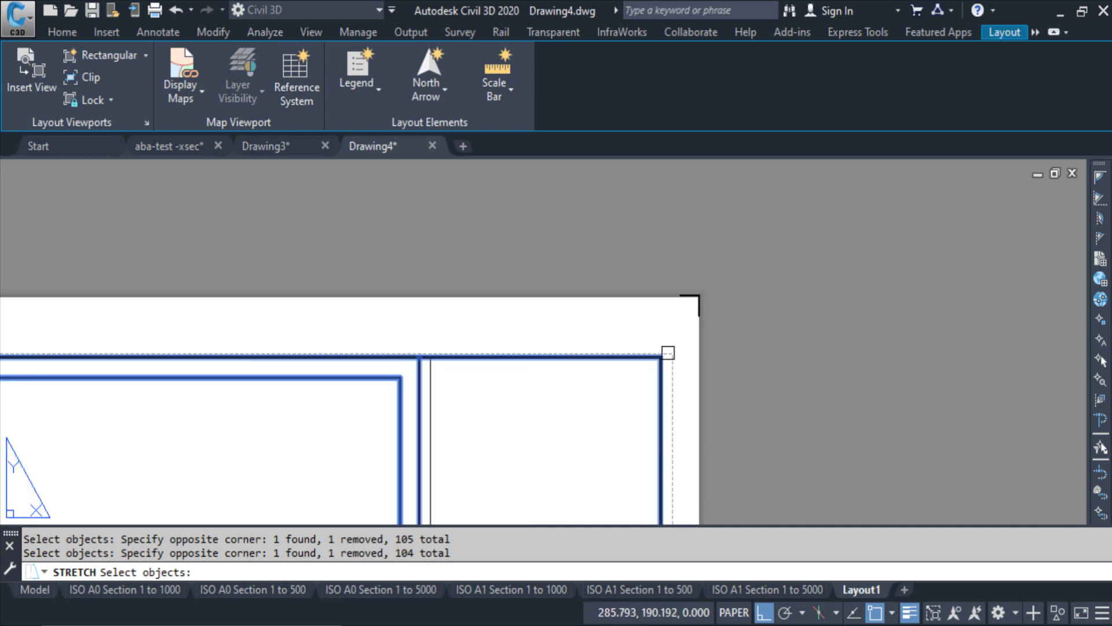
- Adjust the selection at both top corners, then stretch the lower border edge from the lower-left corner
left_click(672, 267)
left_click(729, 321)
scroll(478, 301, "down", 6)
middle_click_drag(172, 262, 398, 266)
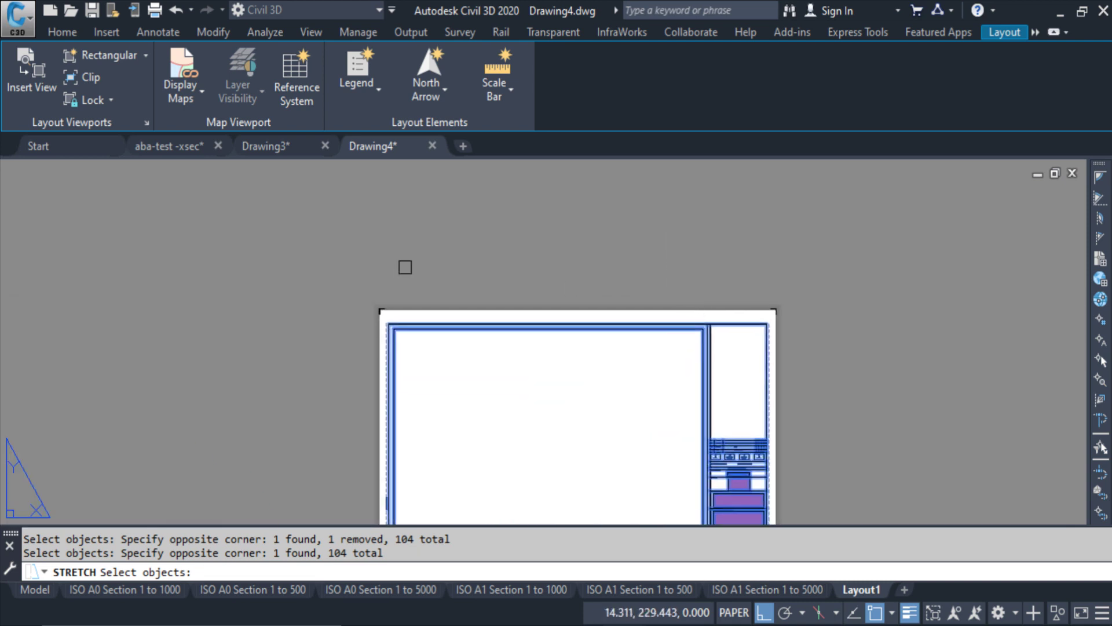
scroll(397, 265, "up", 4)
left_click(333, 311)
left_click(428, 429)
scroll(440, 379, "down", 4)
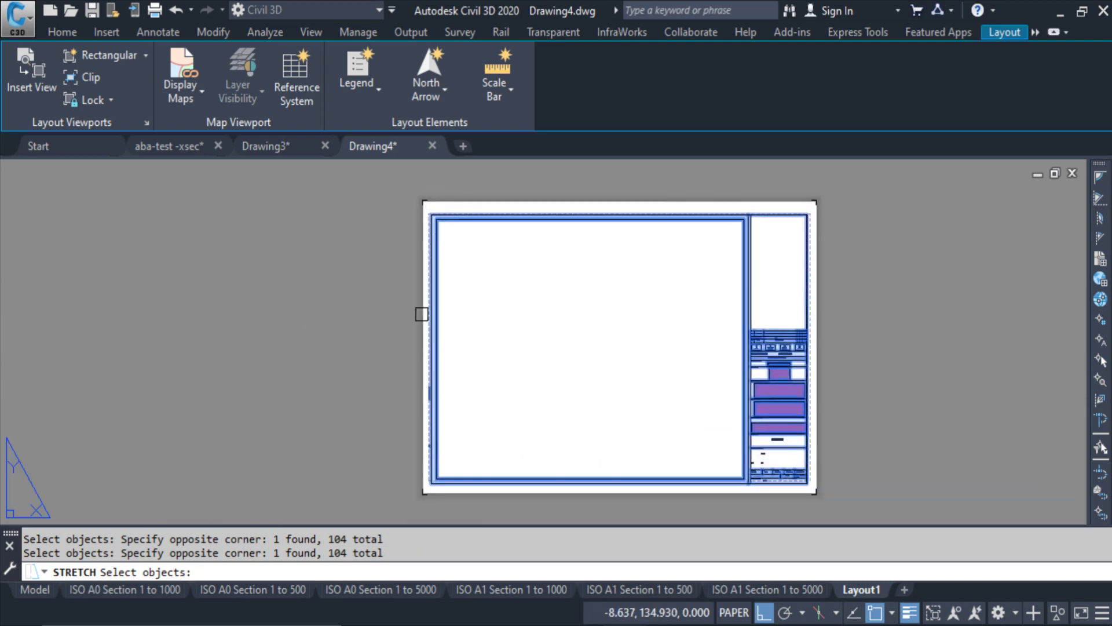
scroll(430, 498, "up", 4)
key("Return")
left_click(627, 332)
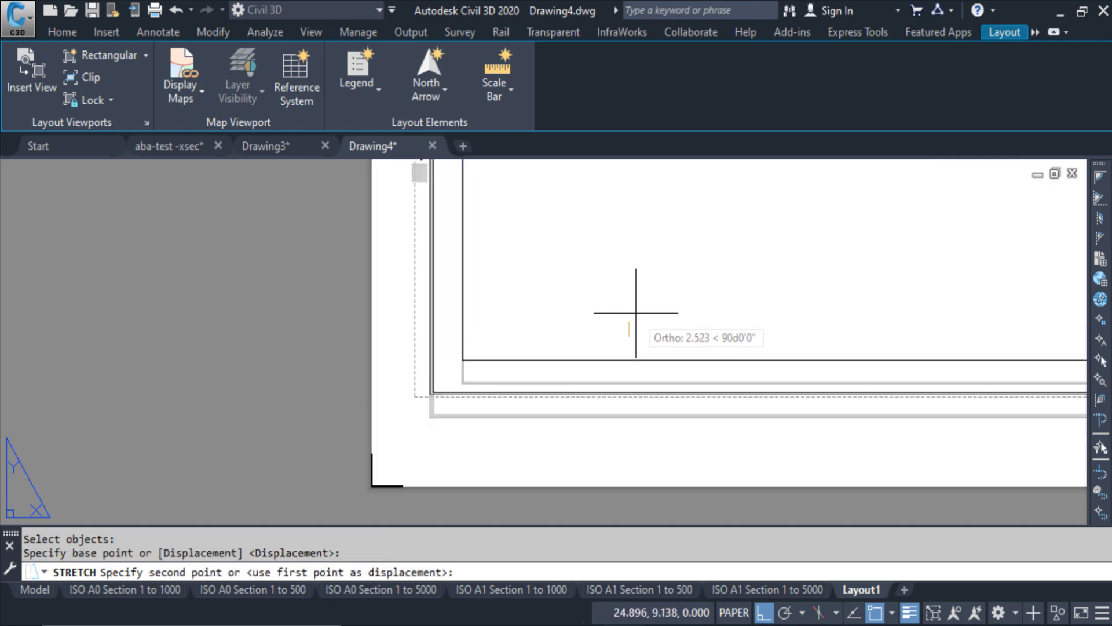
left_click(636, 313)
key("Escape")
scroll(552, 344, "down", 5)
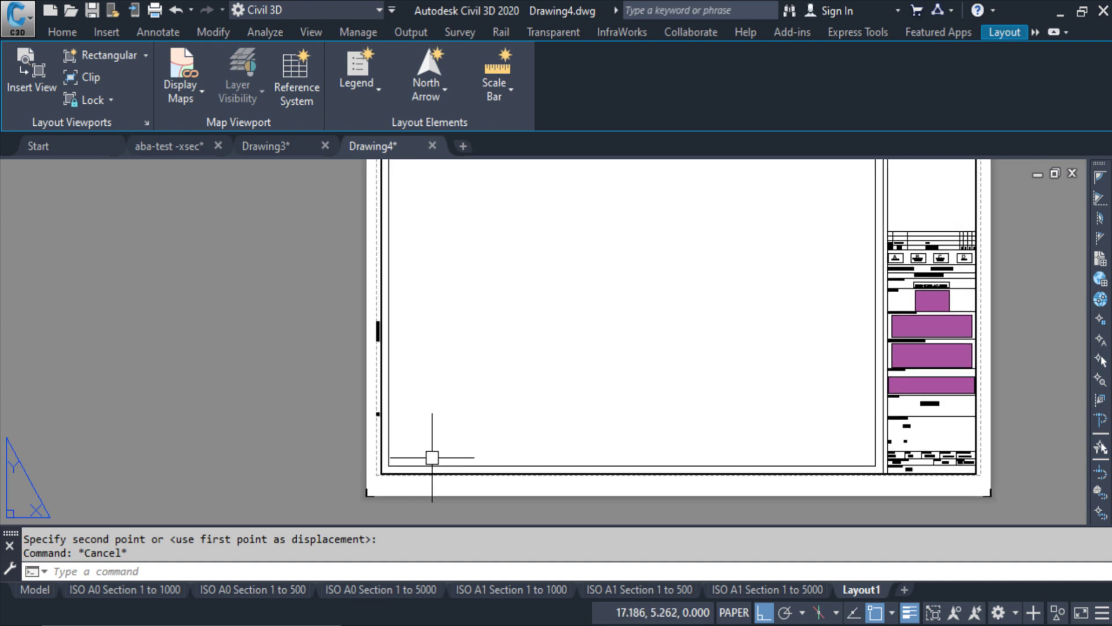
scroll(447, 454, "up", 2)
scroll(616, 442, "down", 4)
scroll(467, 270, "up", 5)
scroll(474, 274, "down", 5)
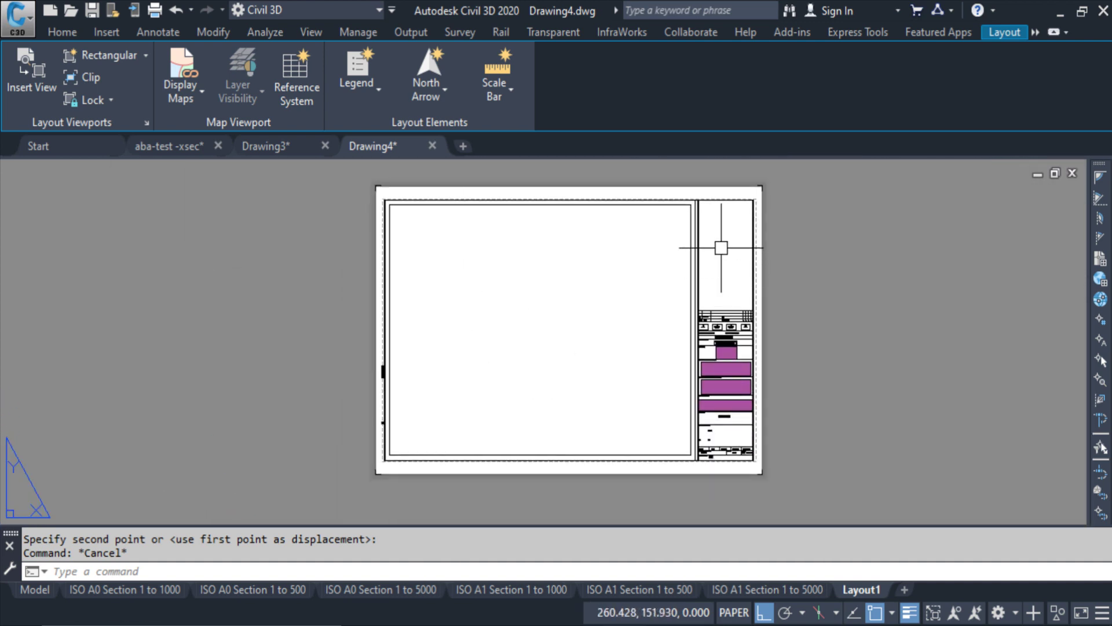
- Inspect the CH attribute's Layout1 field definition and close it without changes
scroll(397, 458, "up", 5)
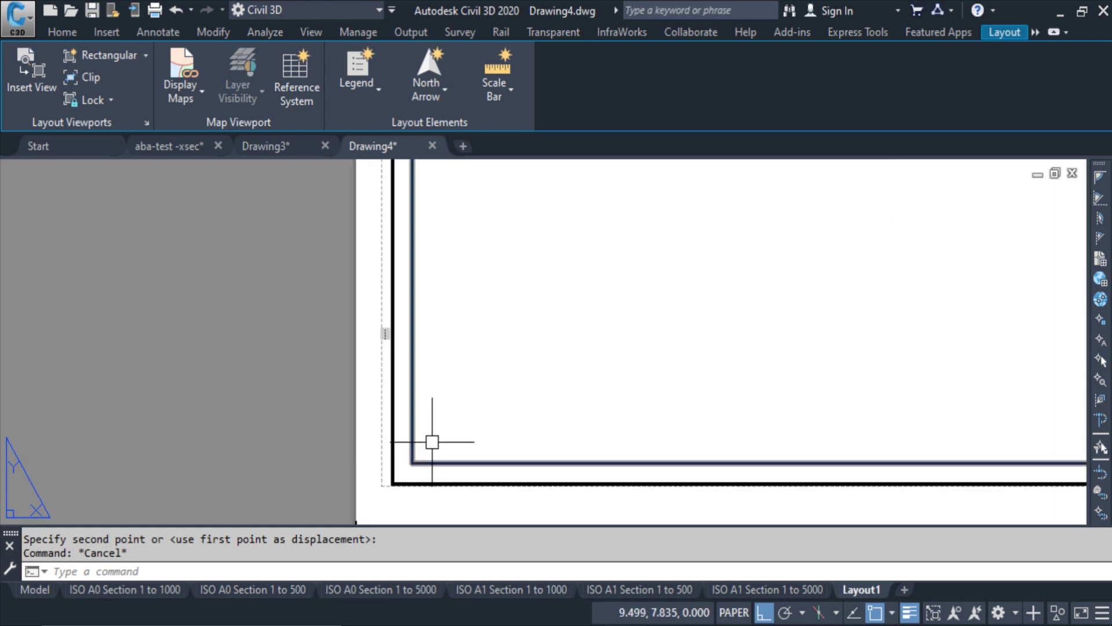
scroll(430, 434, "down", 5)
scroll(777, 423, "up", 5)
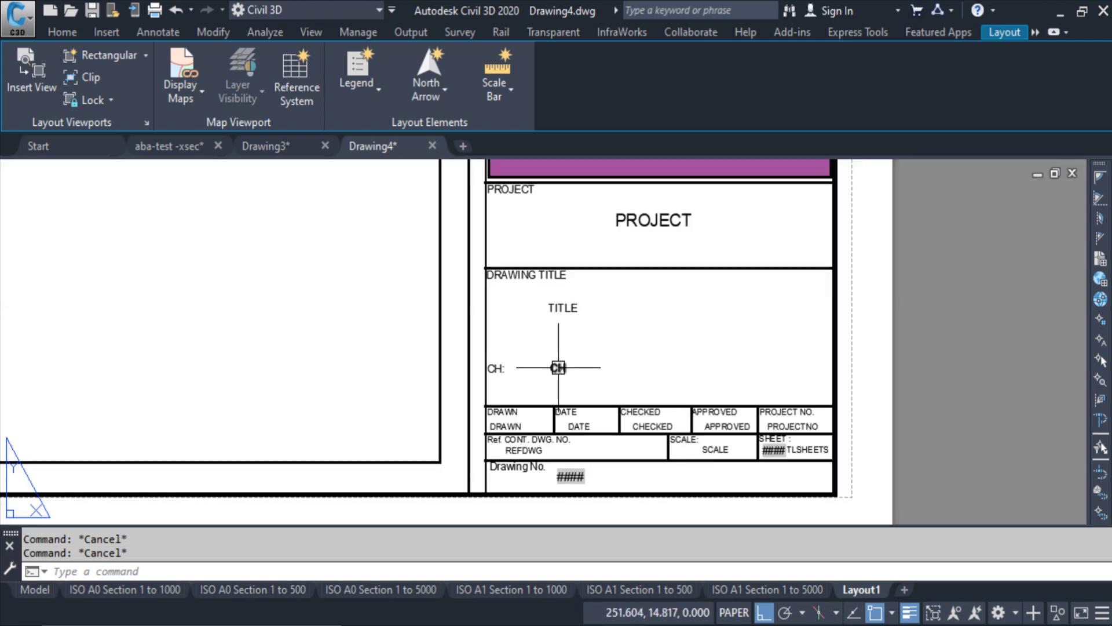
key("Escape")
double_click(556, 369)
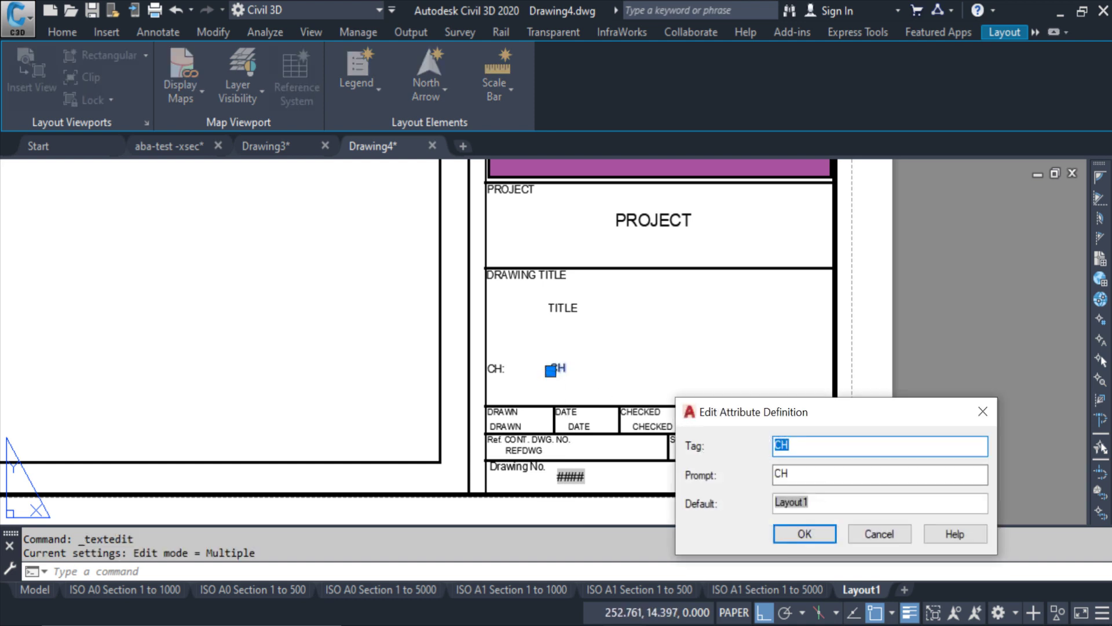
double_click(792, 501)
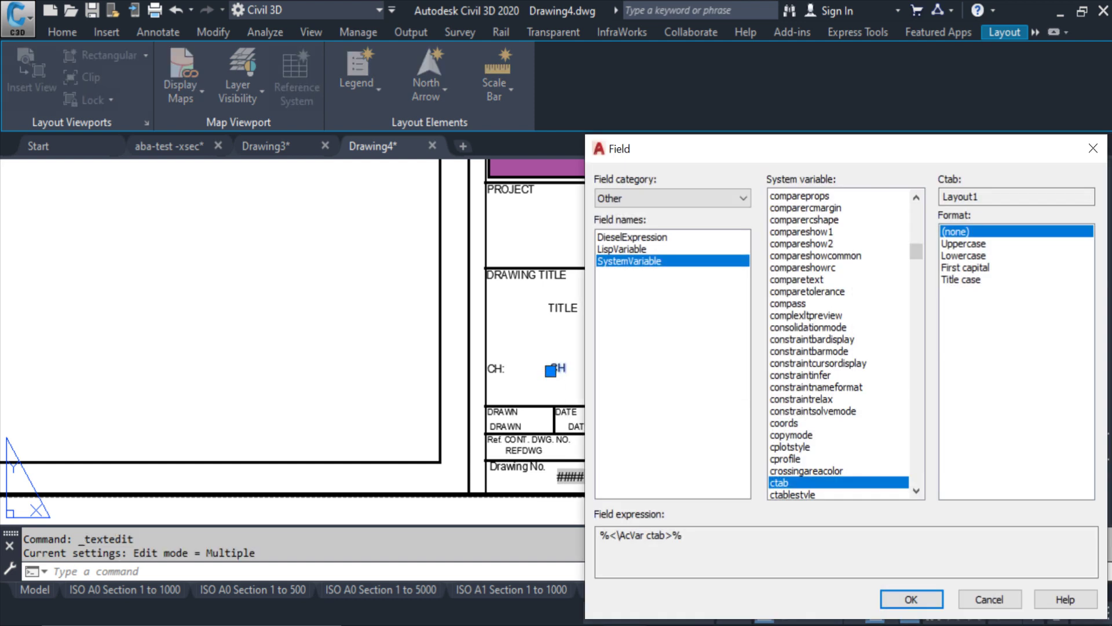
left_click(912, 599)
left_click(803, 532)
- Copy the #### text and place it beside CH: in the title block
key("Escape")
key("Escape")
key("Return")
left_click(967, 415)
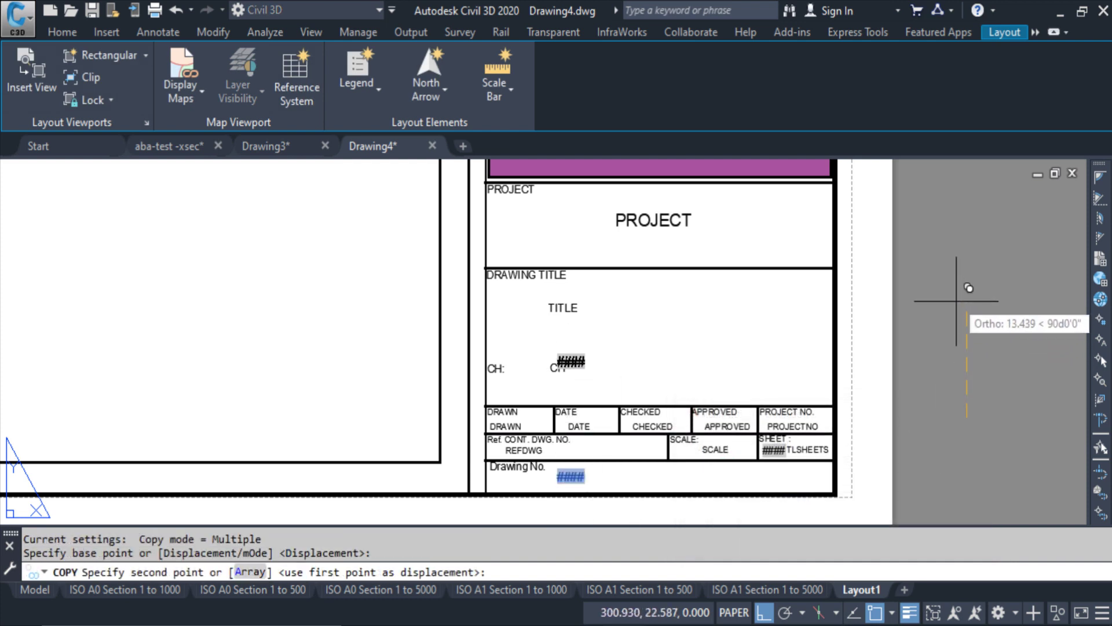
left_click(959, 306)
key("Escape")
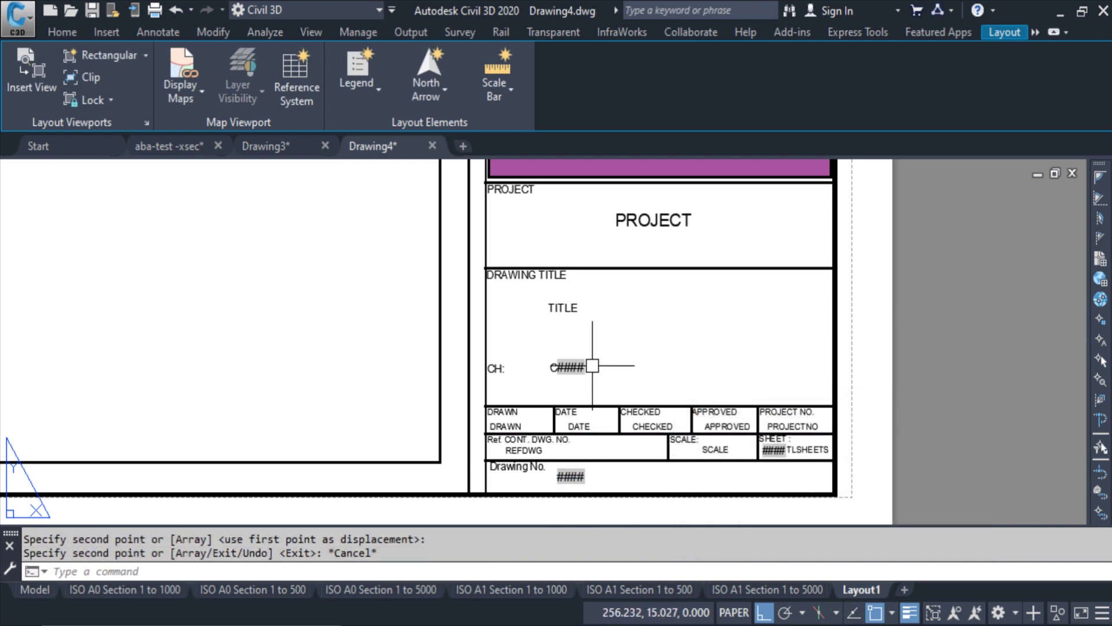
- Replace the copied text with a ctab system-variable field displaying Layout1
double_click(571, 366)
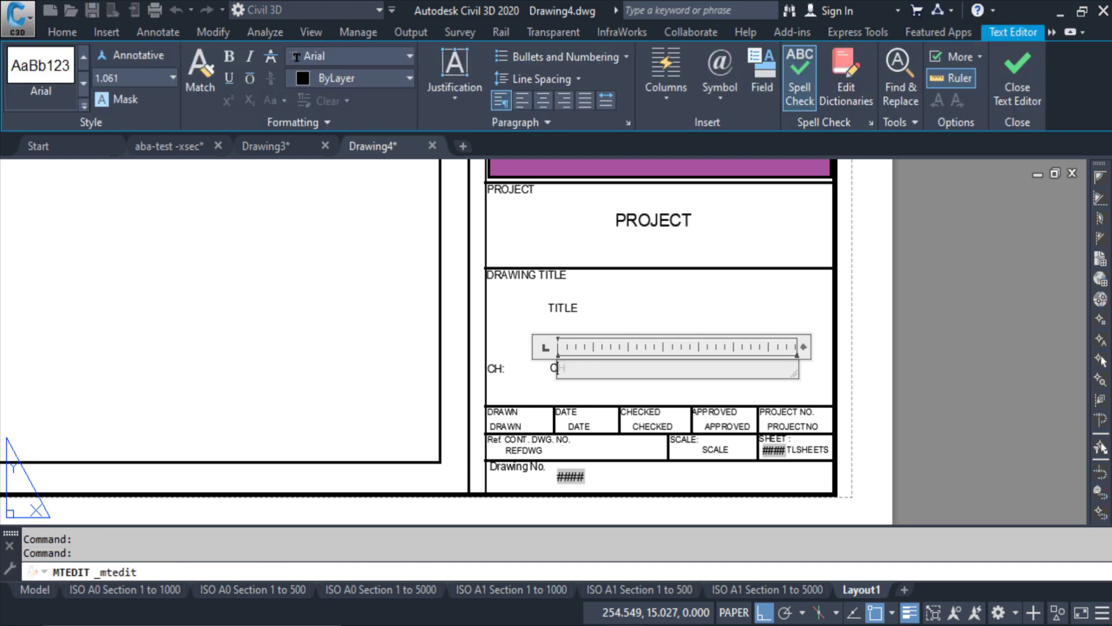
left_click(763, 78)
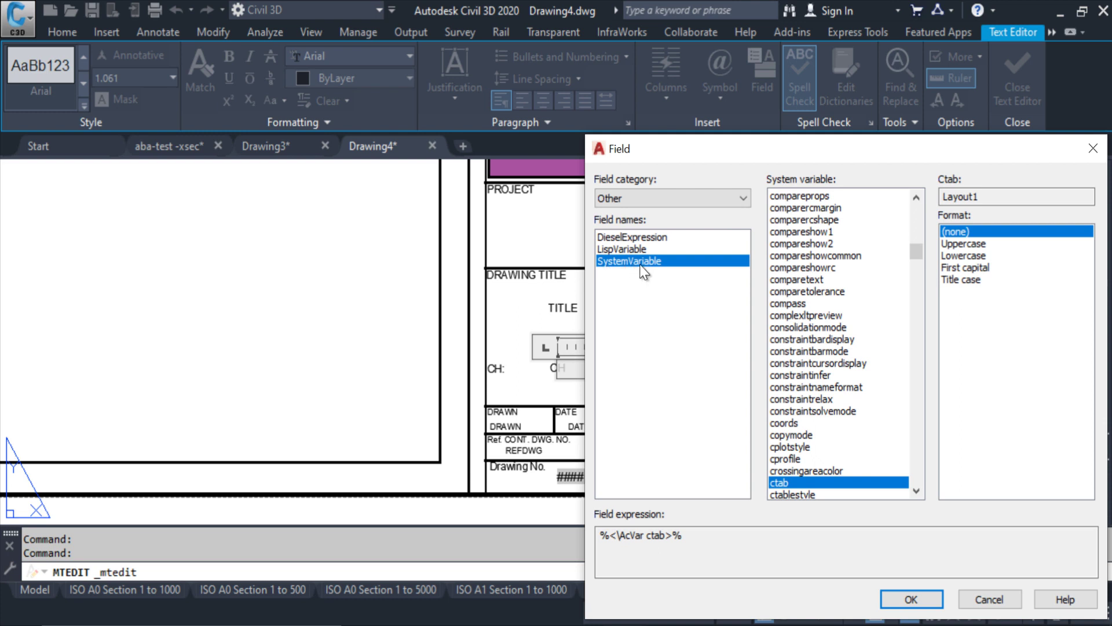
left_click(911, 600)
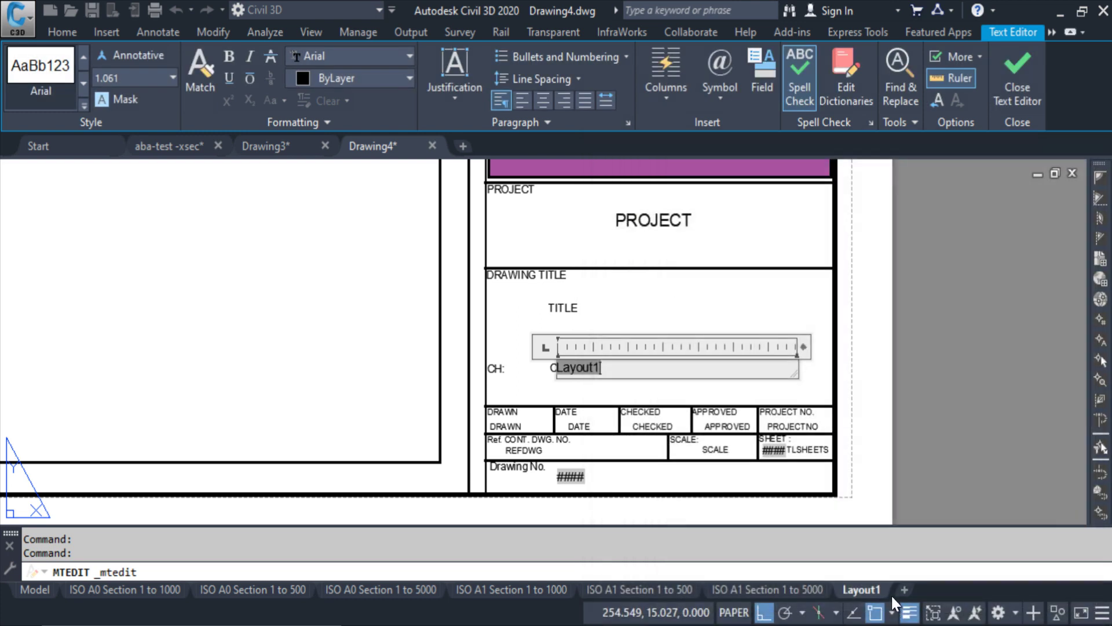
left_click(690, 410)
scroll(536, 360, "up", 4)
left_click(534, 298)
left_click(632, 413)
key("Escape")
key("Escape")
- Start the BLOCK command and window-select the entire A4 sheet
scroll(614, 423, "down", 6)
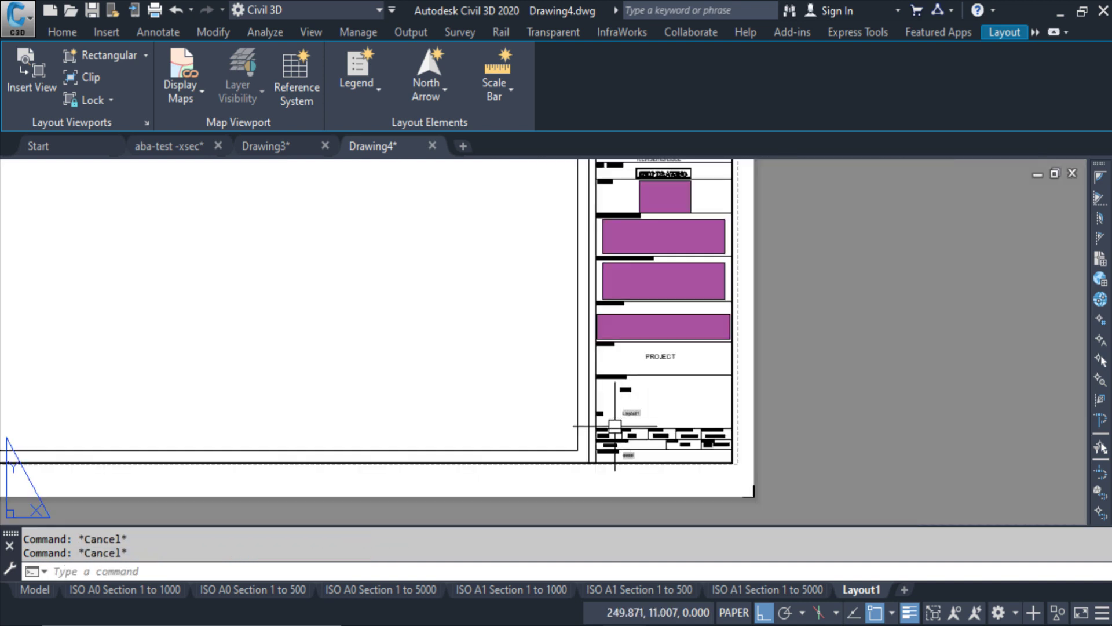
type("B")
key("BackSpace")
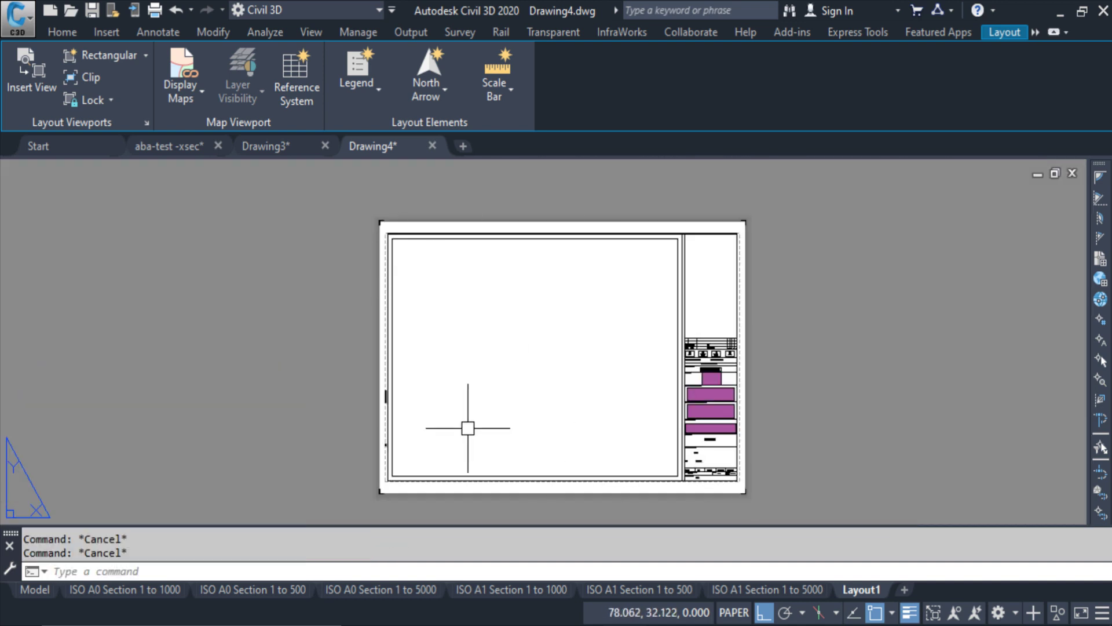
type("b")
key("Return")
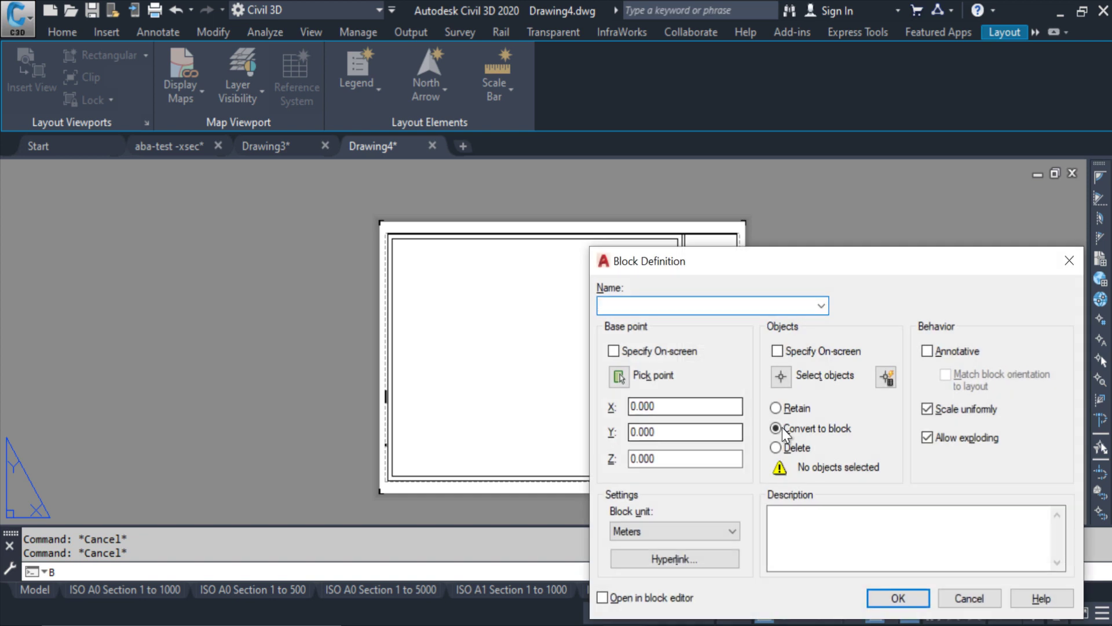
left_click(783, 376)
left_click(340, 201)
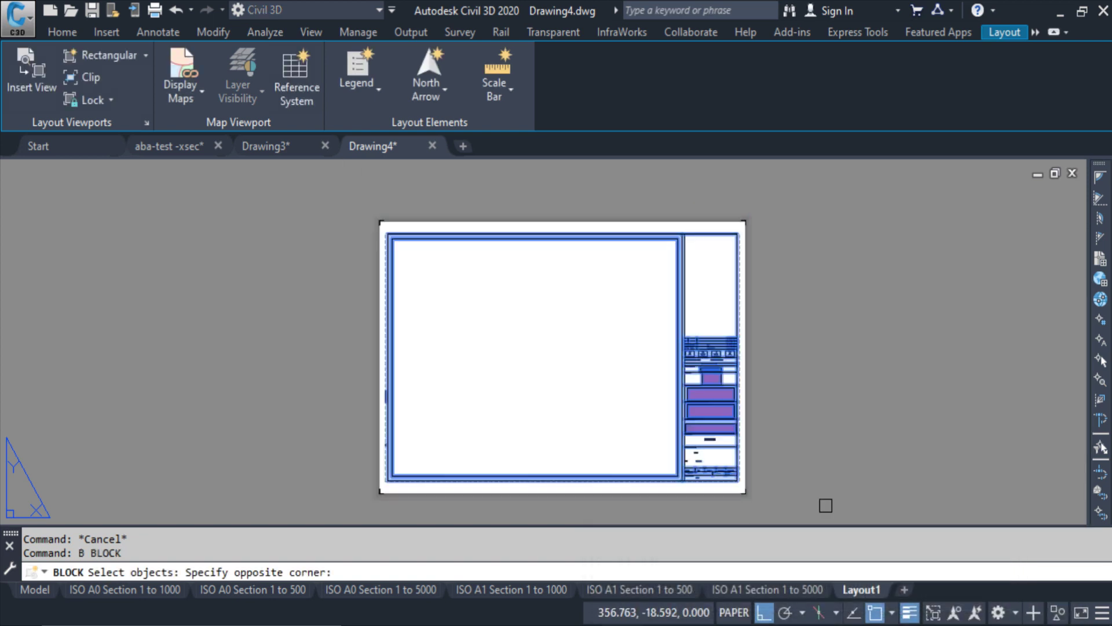
left_click(768, 466)
scroll(458, 387, "up", 3)
- Remove the vertical title text, Layout1 field and drawing number text from the block selection
left_click(440, 249, "shift")
left_click(545, 427, "shift")
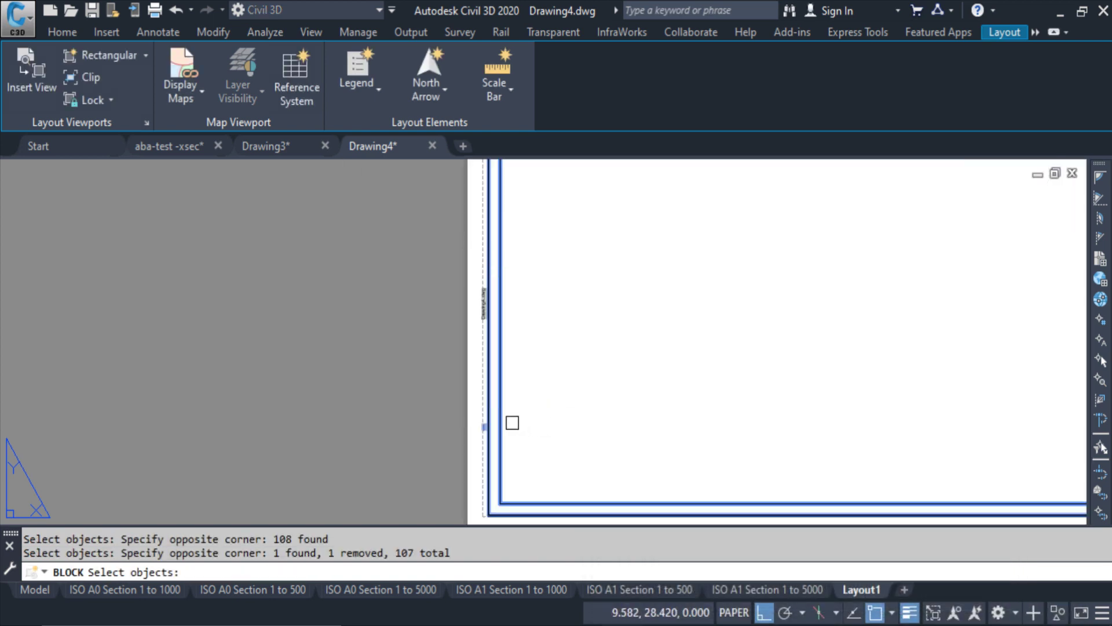
left_click(412, 384, "shift")
left_click(565, 482, "shift")
scroll(757, 452, "down", 3)
middle_click_drag(757, 452, 389, 383)
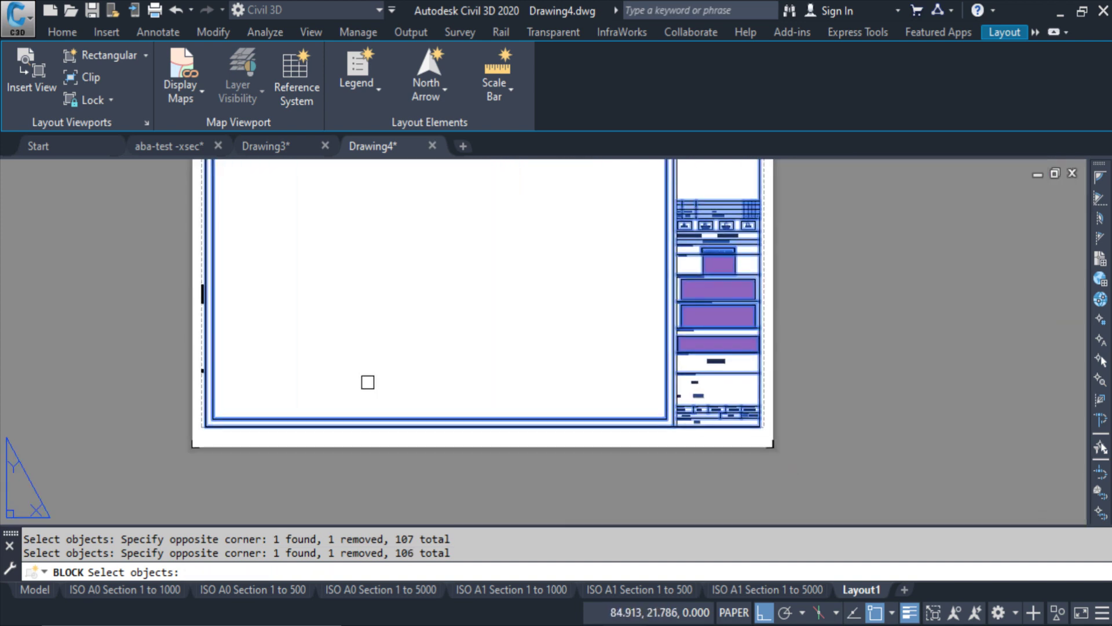
scroll(709, 377, "up", 5)
left_click(758, 383, "shift")
left_click(683, 420, "shift")
scroll(710, 505, "up", 4)
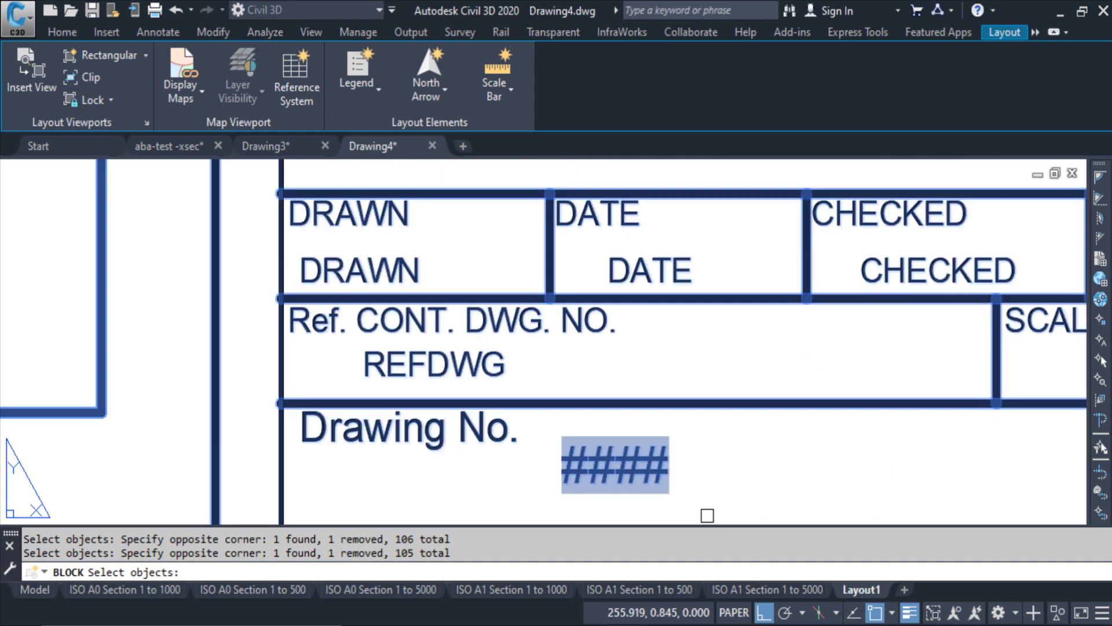
left_click(745, 458, "shift")
left_click(637, 472, "shift")
scroll(524, 433, "down", 6)
- Set the base point at the sheet's lower-left corner and create block 'a4 sec' with 104 objects
key("Return")
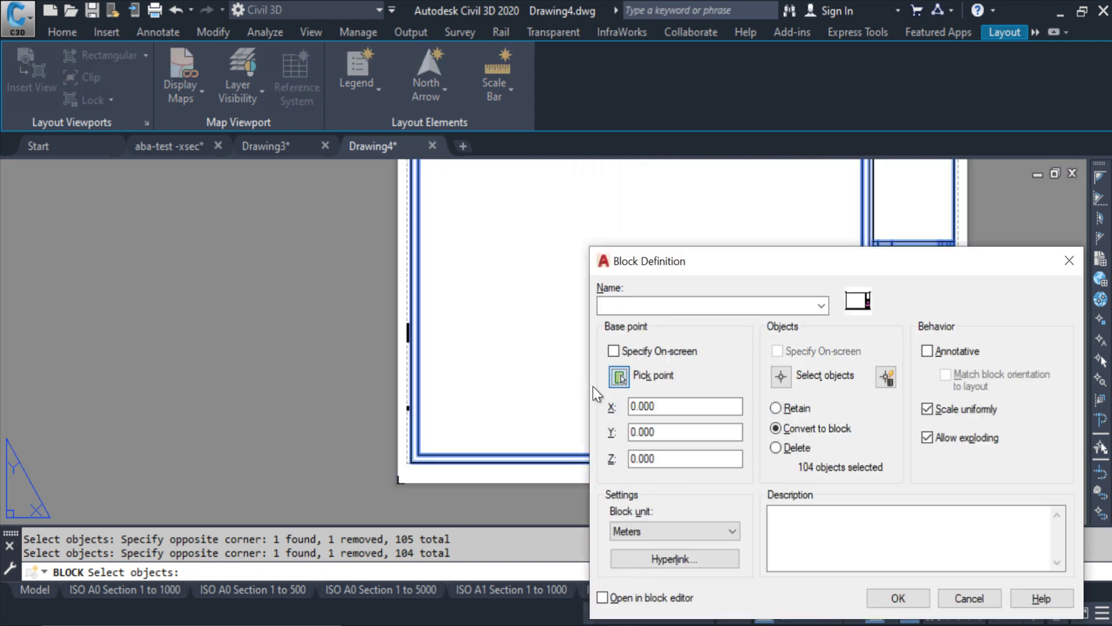
left_click(619, 376)
scroll(390, 492, "up", 4)
left_click(491, 439)
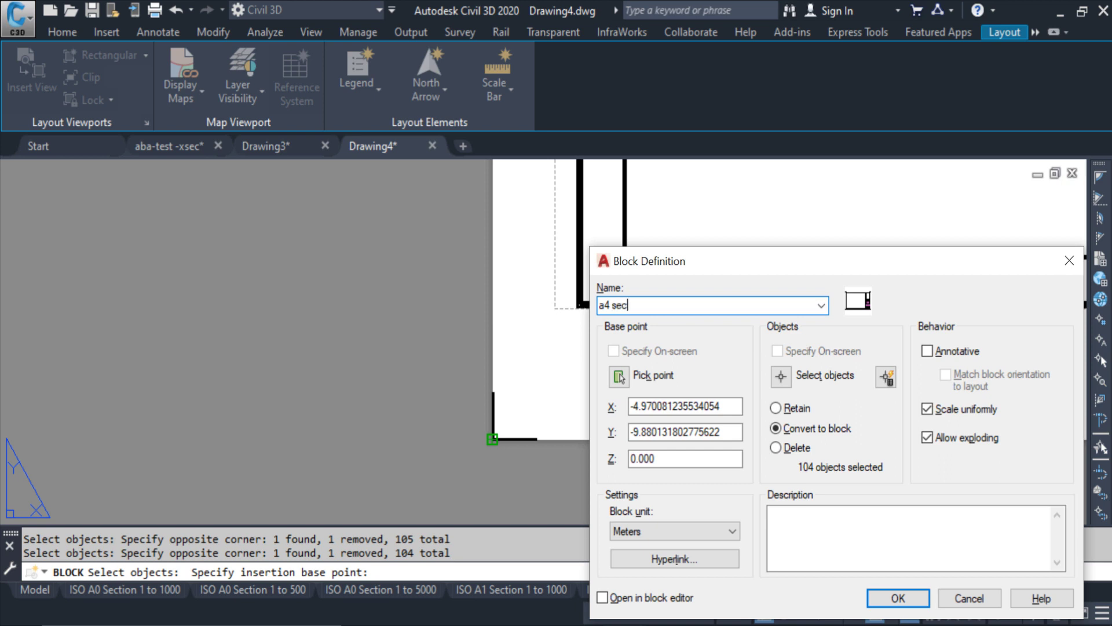
left_click(898, 599)
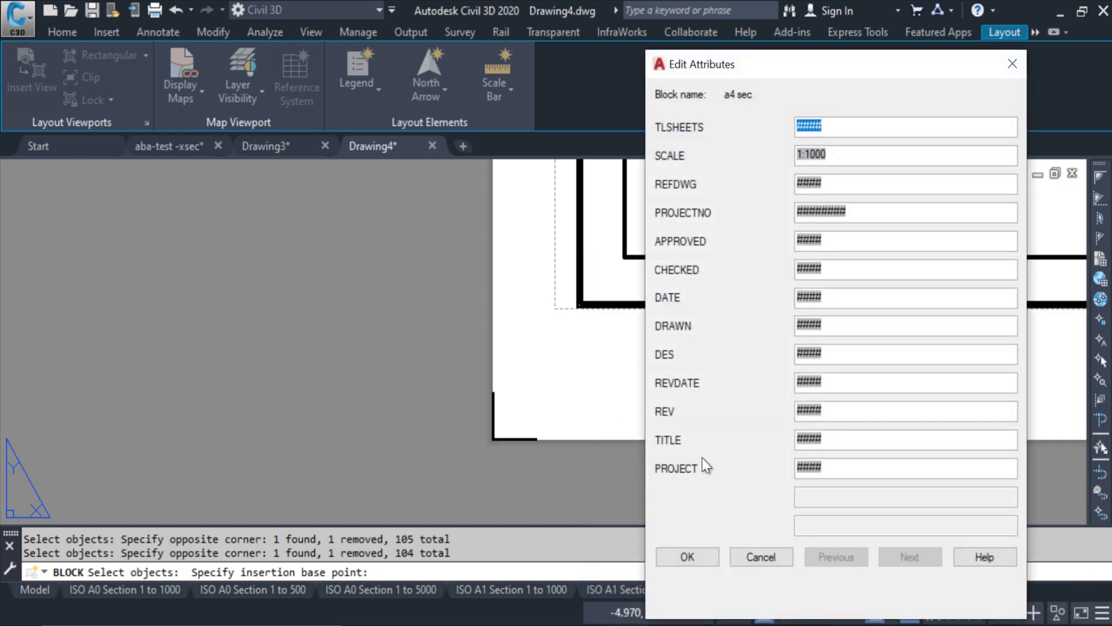
left_click(689, 557)
scroll(542, 510, "down", 5)
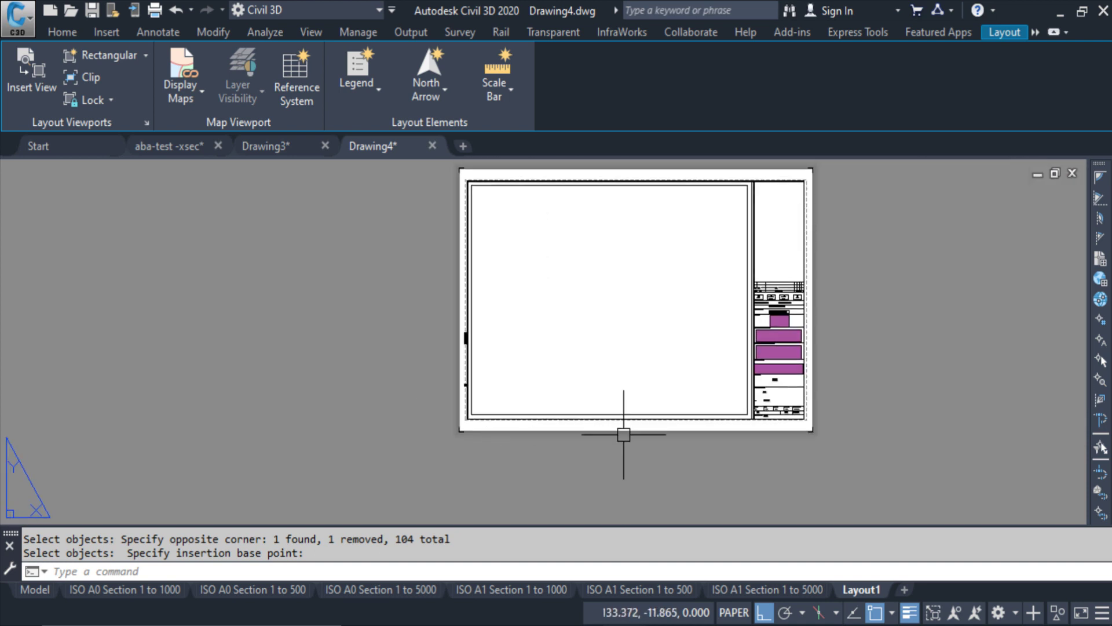
- Rename Layout1 to 'ISO A4 Section 1 to 1000' using the copied A1 sheet name
left_click(862, 590)
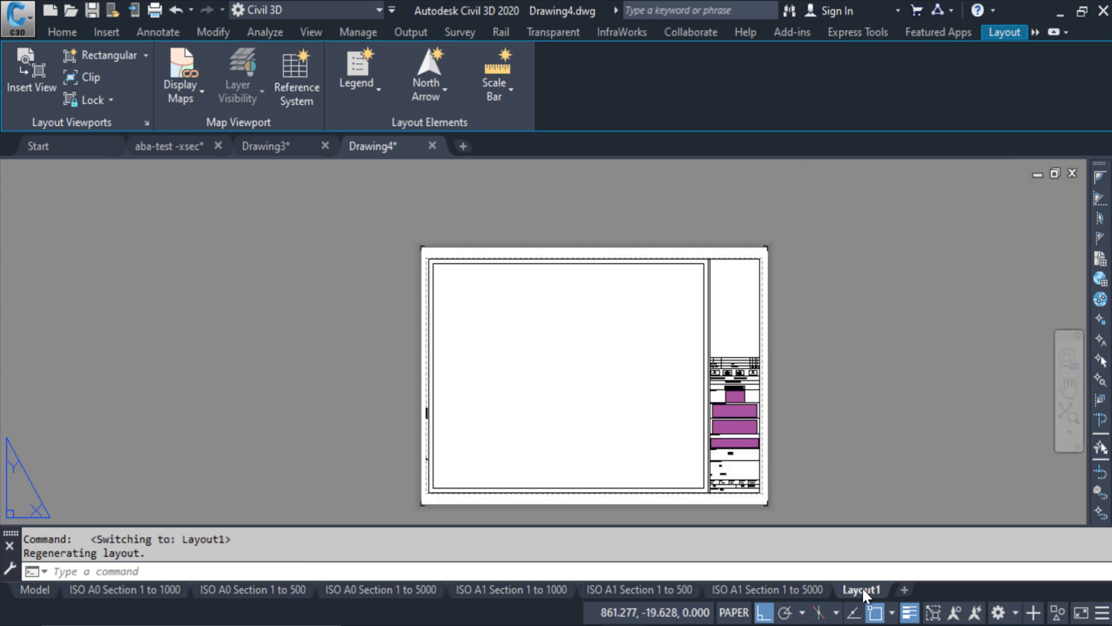
right_click(554, 589)
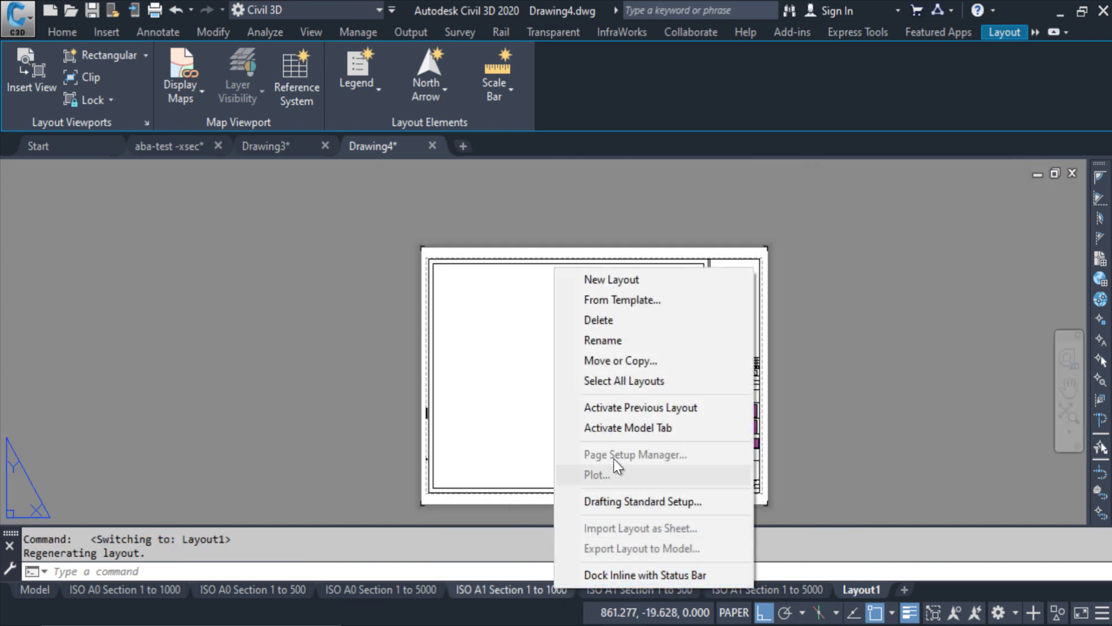
left_click(631, 345)
key("ctrl+c")
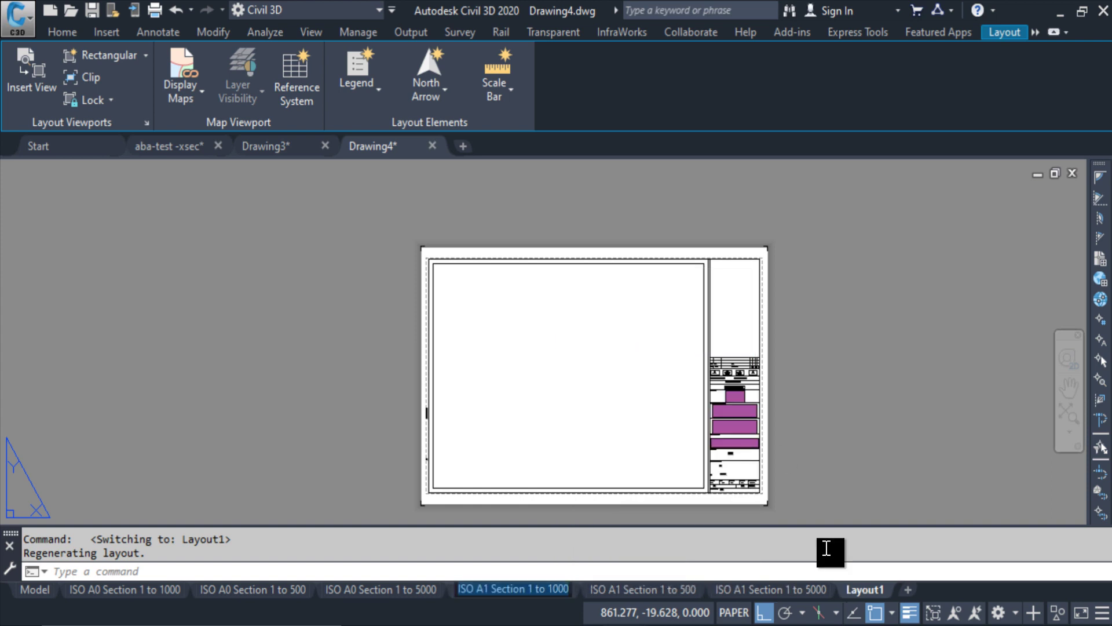
right_click(861, 589)
left_click(927, 342)
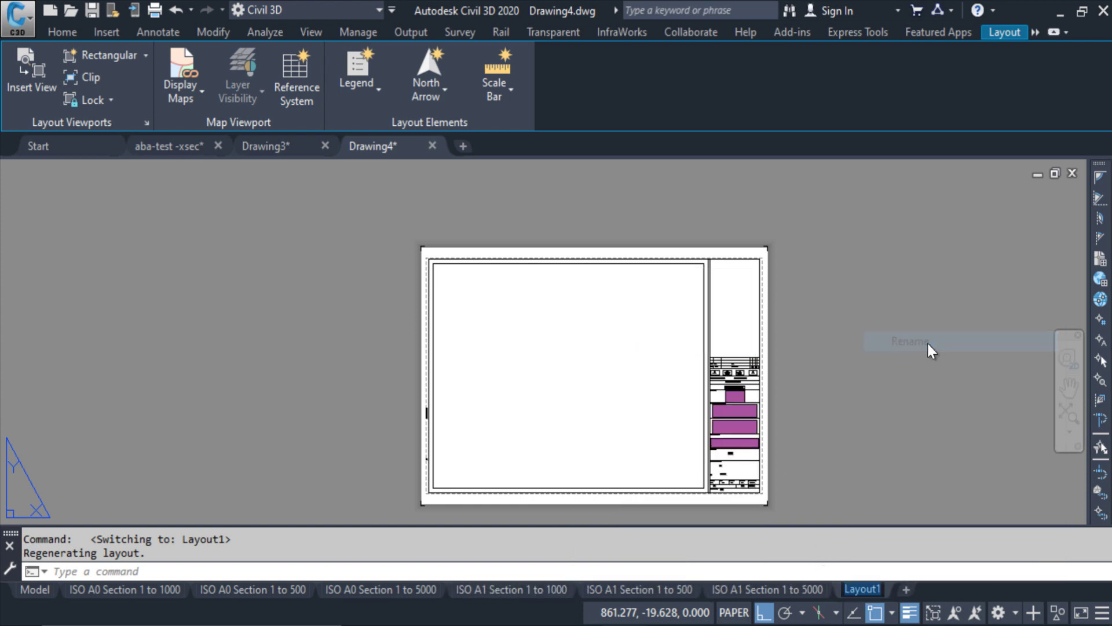
key("ctrl+v")
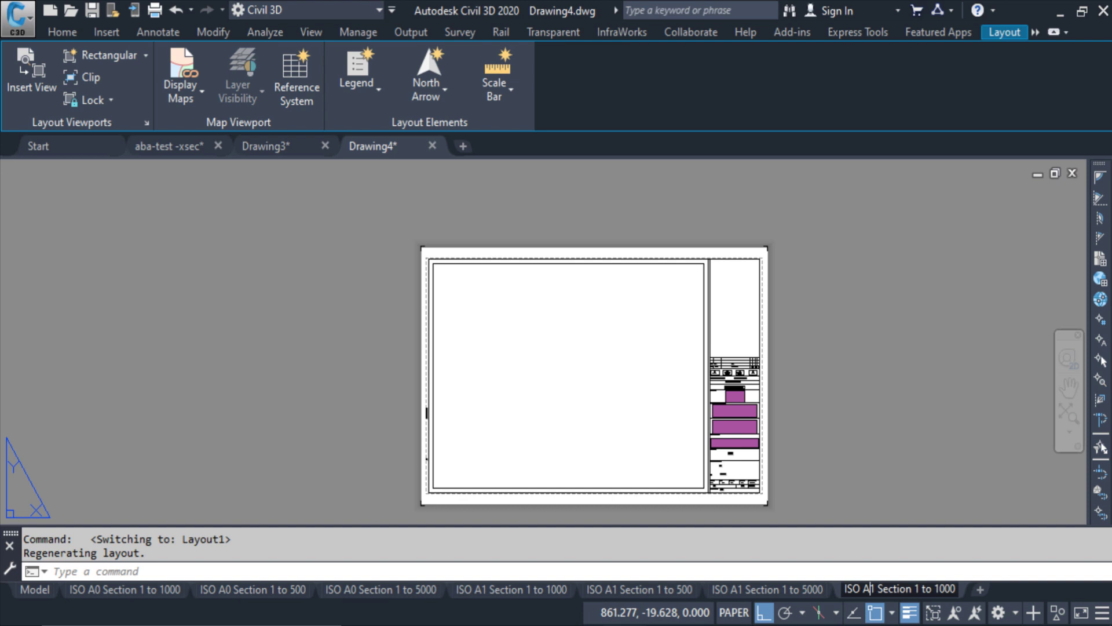
left_click(589, 297)
- On the ISO A1 Section 1 to 1000 sheet, window-select the north arrow and scale bar
key("Escape")
left_click(517, 590)
middle_click_drag(333, 363, 454, 450)
key("Escape")
left_click(484, 284)
left_click(464, 229)
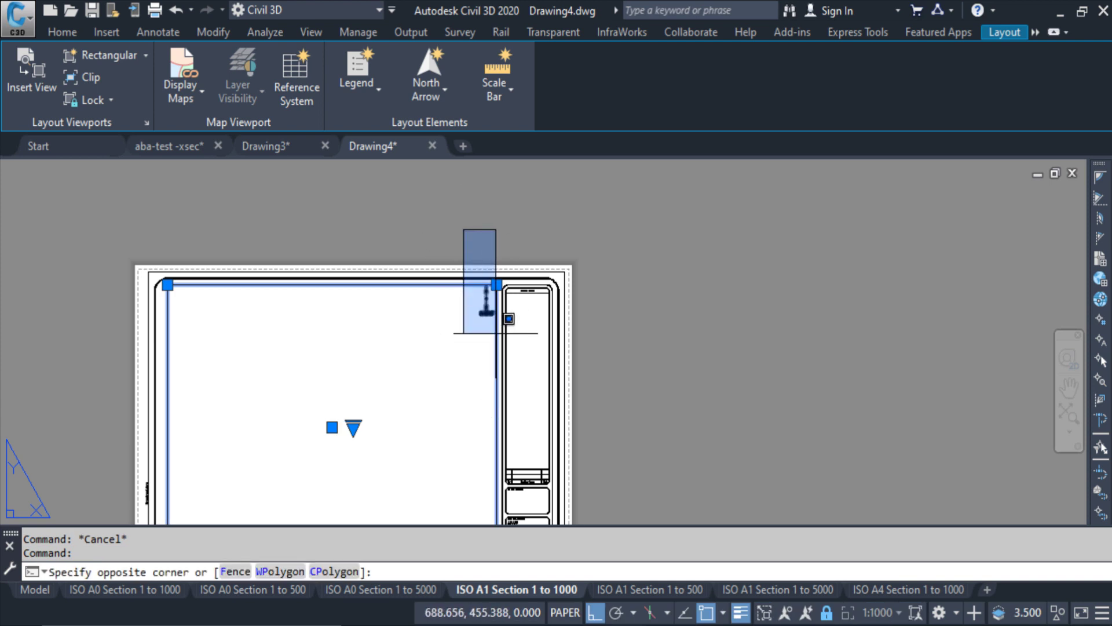
- Copy the north arrow and scale bar and paste them onto the ISO A4 Section 1 to 1000 sheet
left_click(489, 324)
key("ctrl+c")
key("Escape")
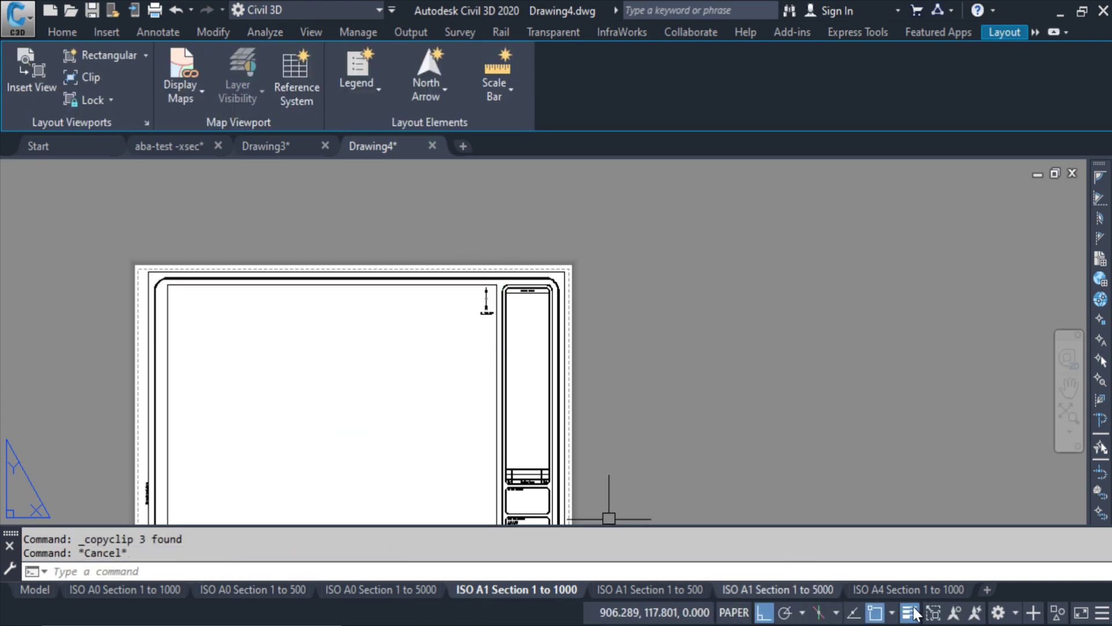
left_click(904, 590)
key("ctrl+v")
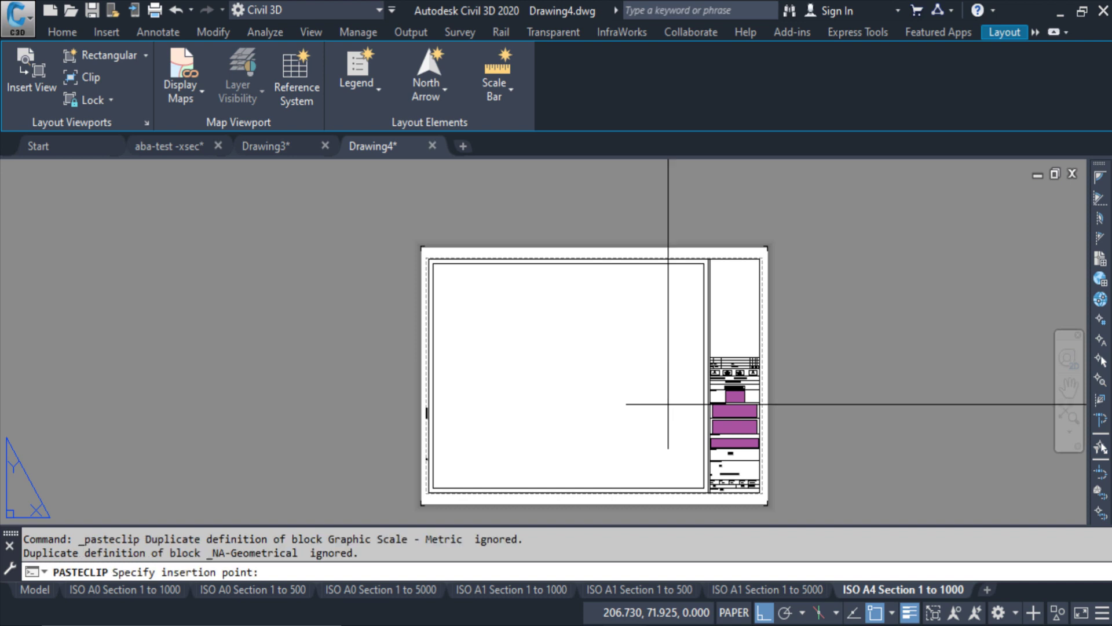
scroll(650, 384, "down", 5)
key("Escape")
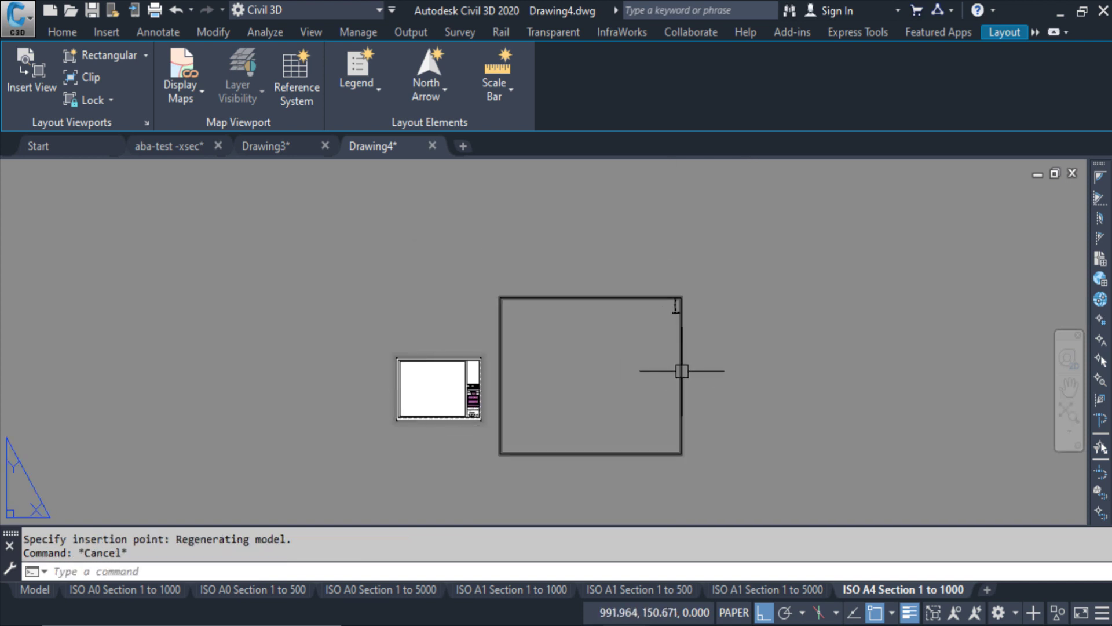
- Use MOVE to place the pasted north arrow and scale bar near the frame's top-right corner
type("m")
key("Return")
left_click(784, 199)
left_click(641, 315)
scroll(661, 313, "up", 4)
key("Return")
left_click(726, 329)
scroll(724, 324, "down", 2)
scroll(377, 402, "up", 5)
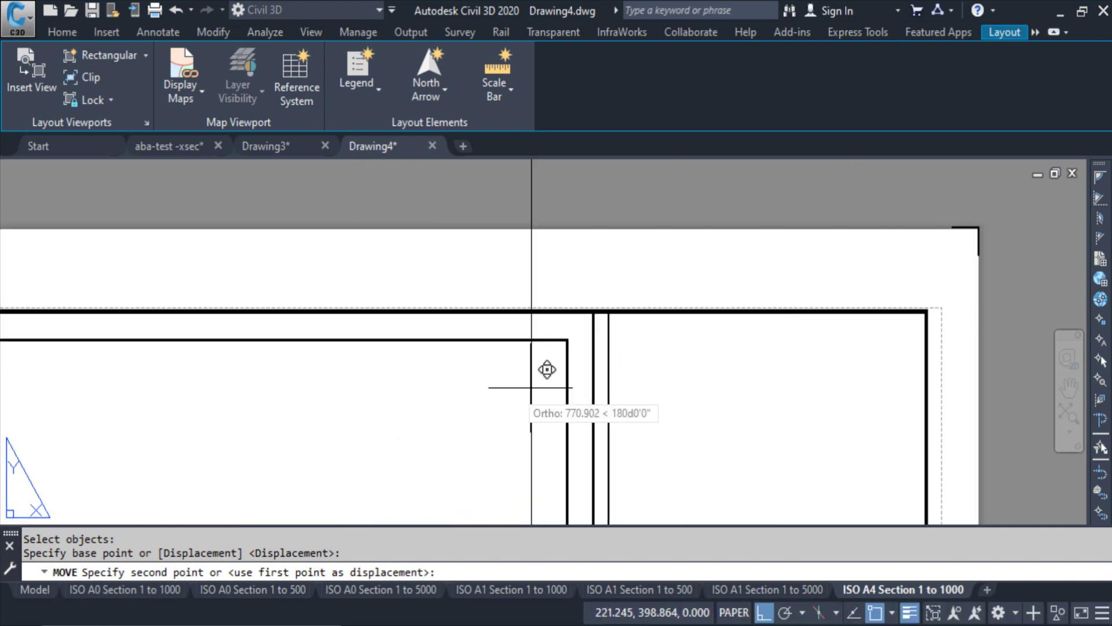
left_click(567, 346)
scroll(567, 346, "down", 6)
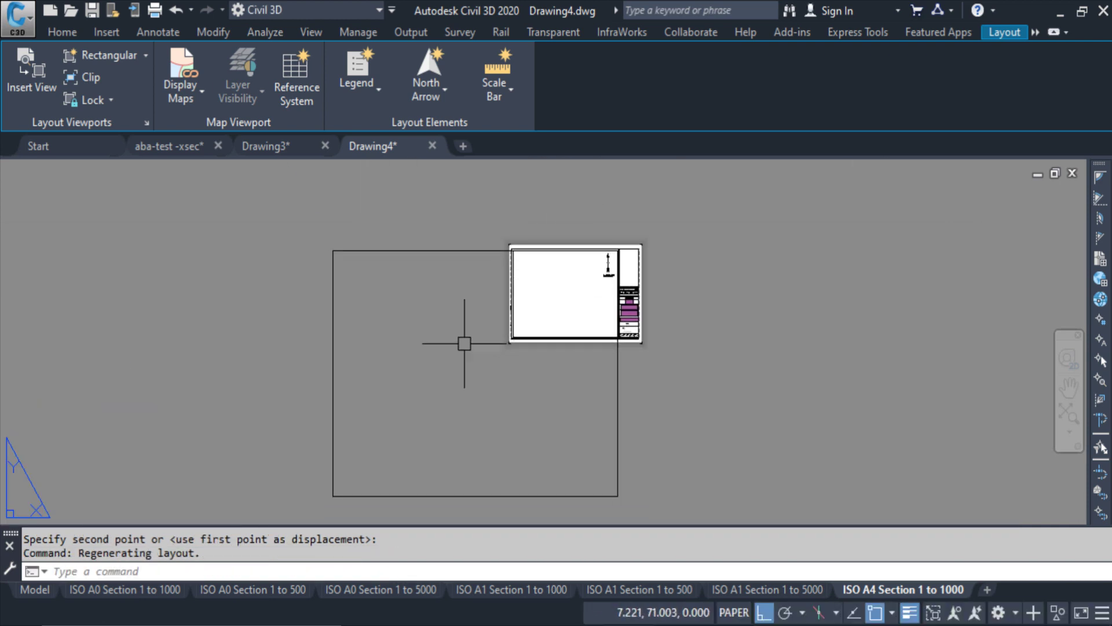
key("Escape")
- Stretch the viewport's bottom-left corner so the viewport fits inside the A4 frame
left_click(454, 405)
left_click(360, 488)
left_click(366, 482)
scroll(576, 309, "up", 5)
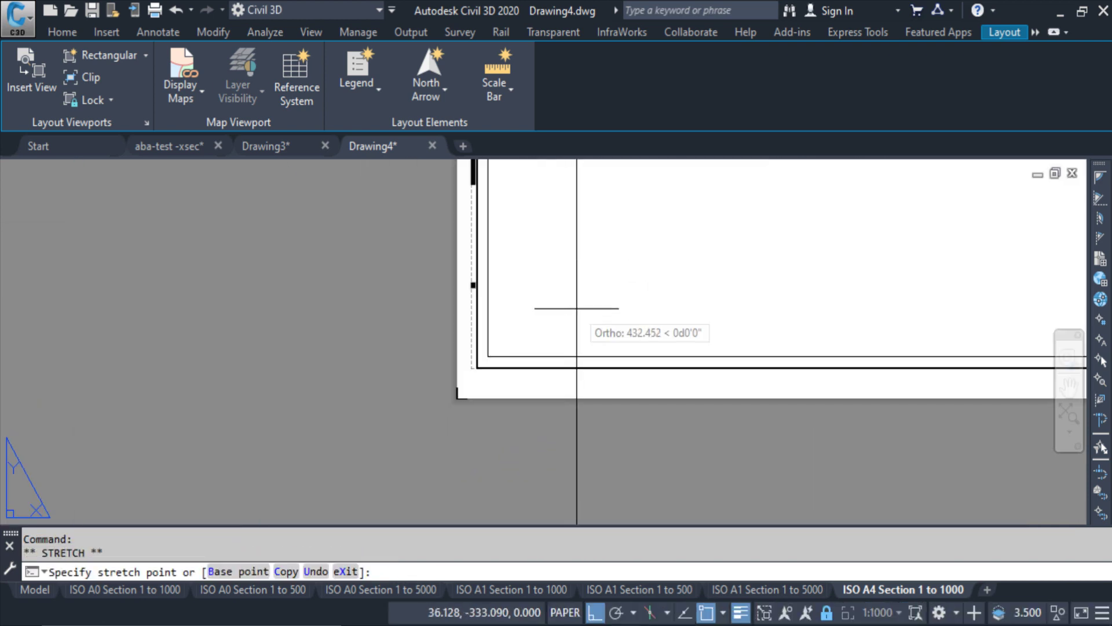
left_click(487, 355)
scroll(498, 342, "down", 5)
key("Escape")
key("Escape")
- Zoom out to show the whole ISO A4 Section 1 to 1000 sheet
scroll(546, 315, "up", 2)
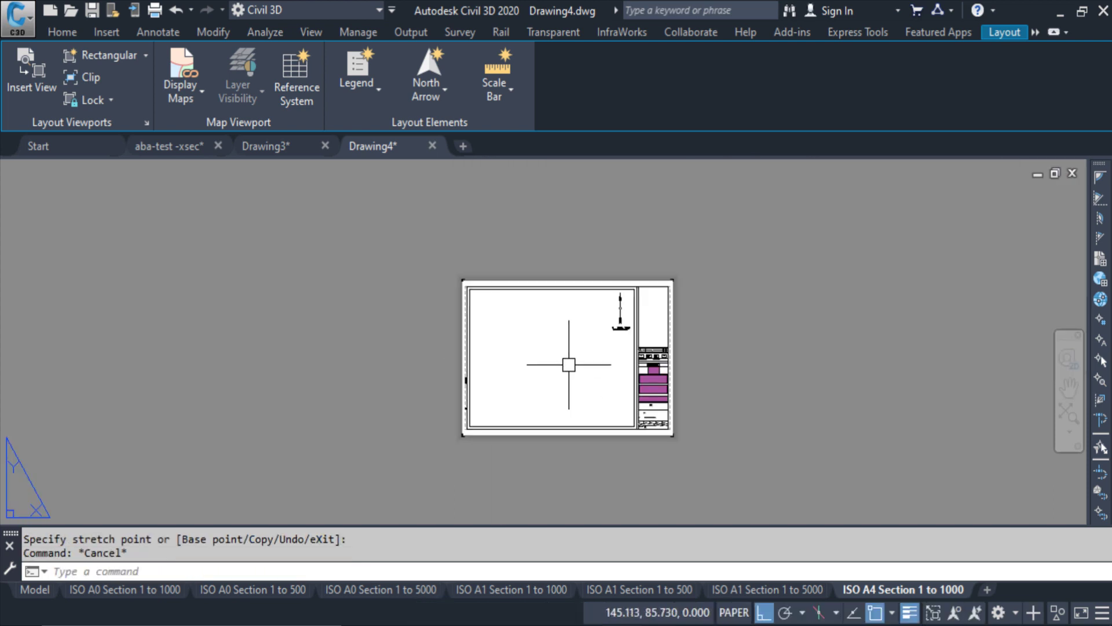
key("Return")
scroll(533, 380, "down", 1)
scroll(506, 398, "up", 5)
middle_click_drag(413, 432, 430, 405)
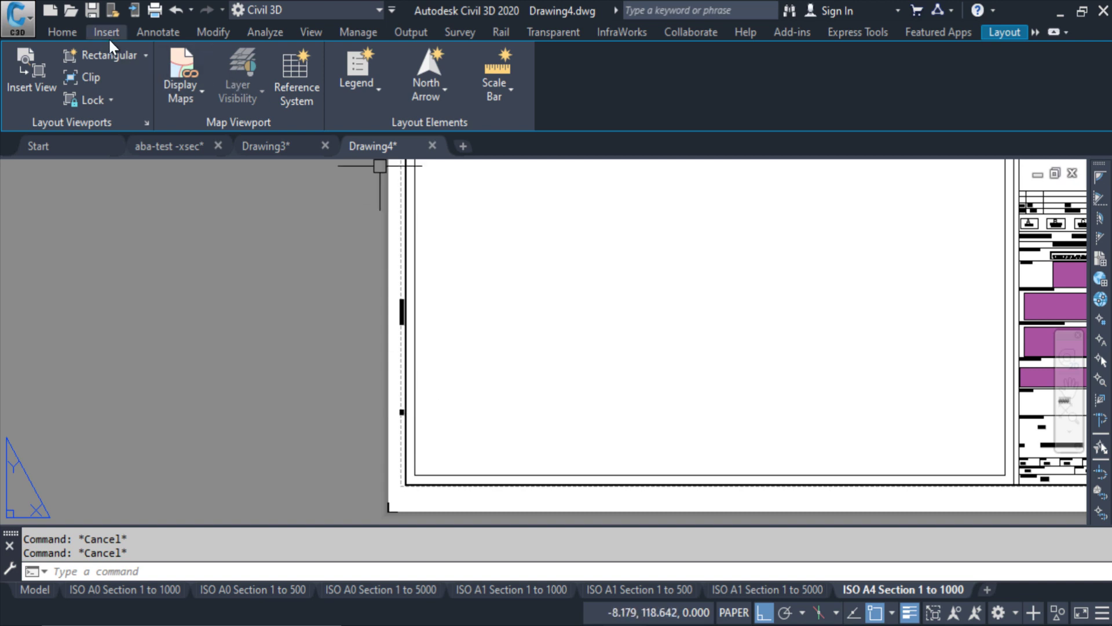
left_click(158, 32)
middle_click(578, 454)
middle_click(579, 454)
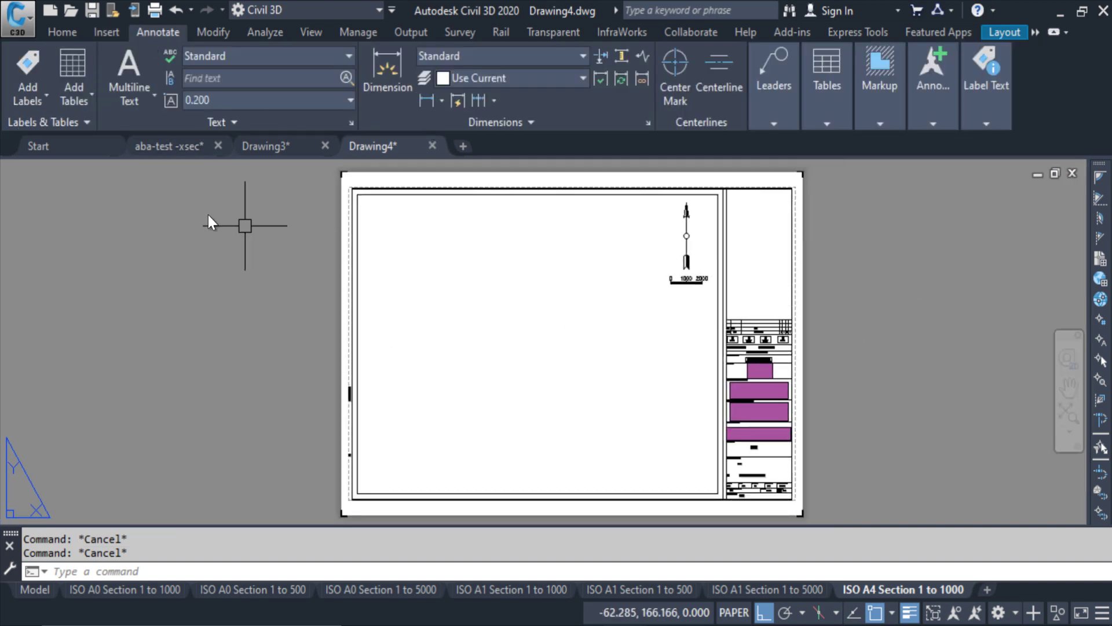
- Save As an AutoCAD Drawing Template named 'a4 size' in Plan Production, accepting Template Options
left_click(23, 23)
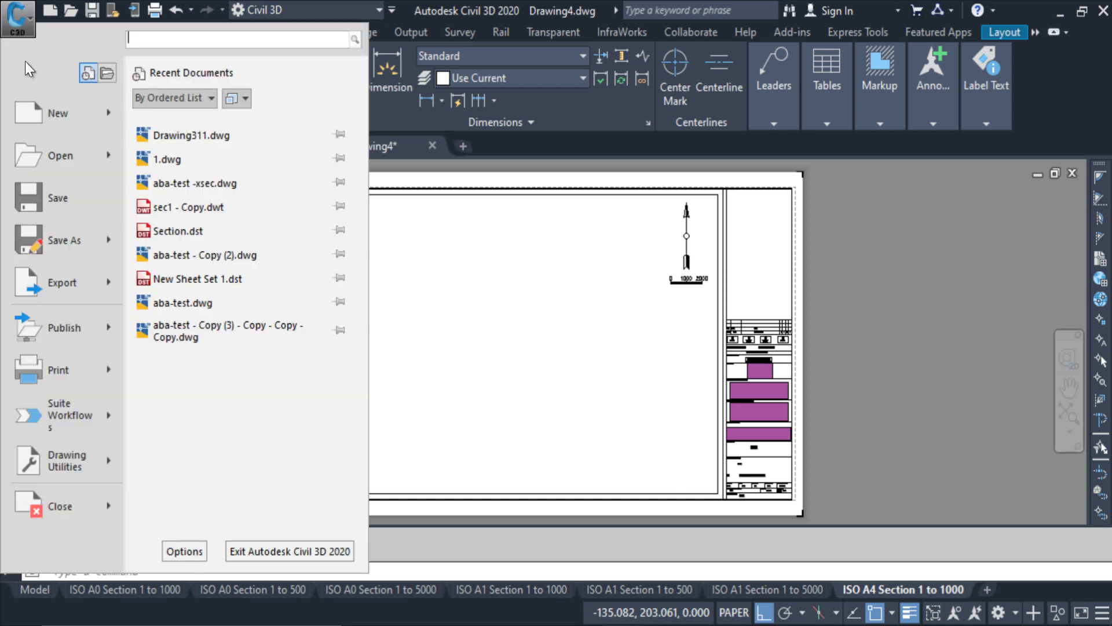
left_click(56, 252)
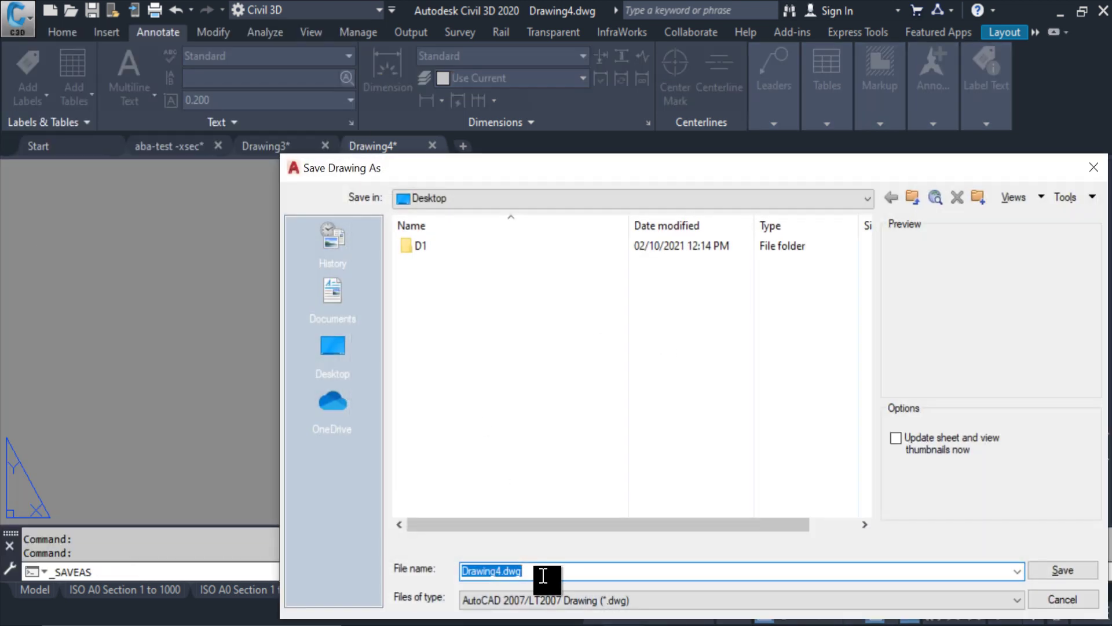
left_click(555, 601)
left_click(643, 499)
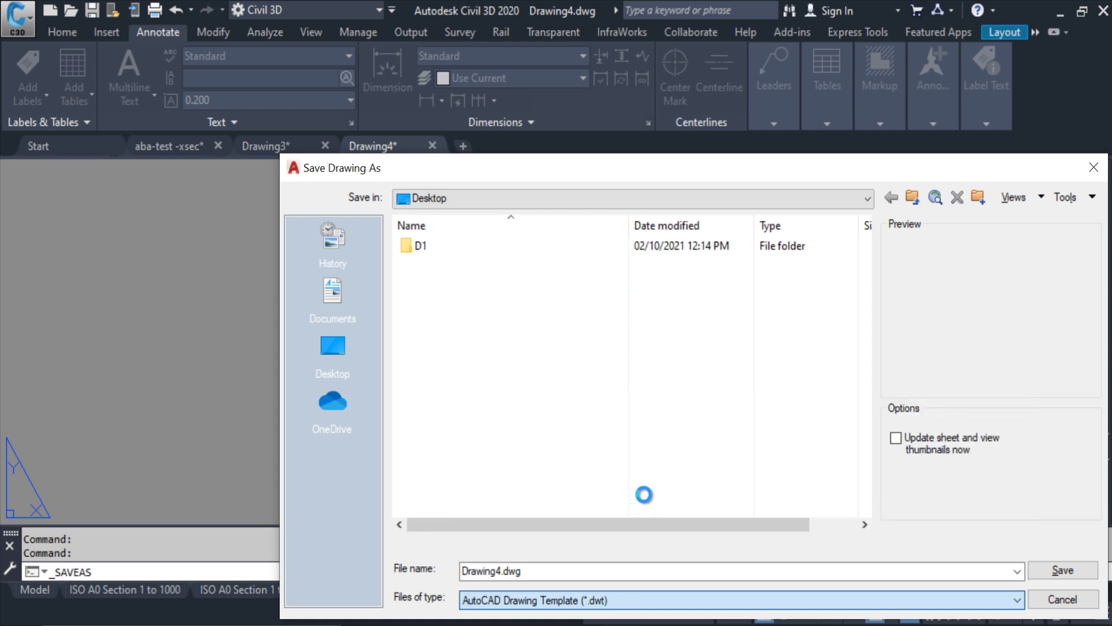
double_click(481, 283)
type("a4 size")
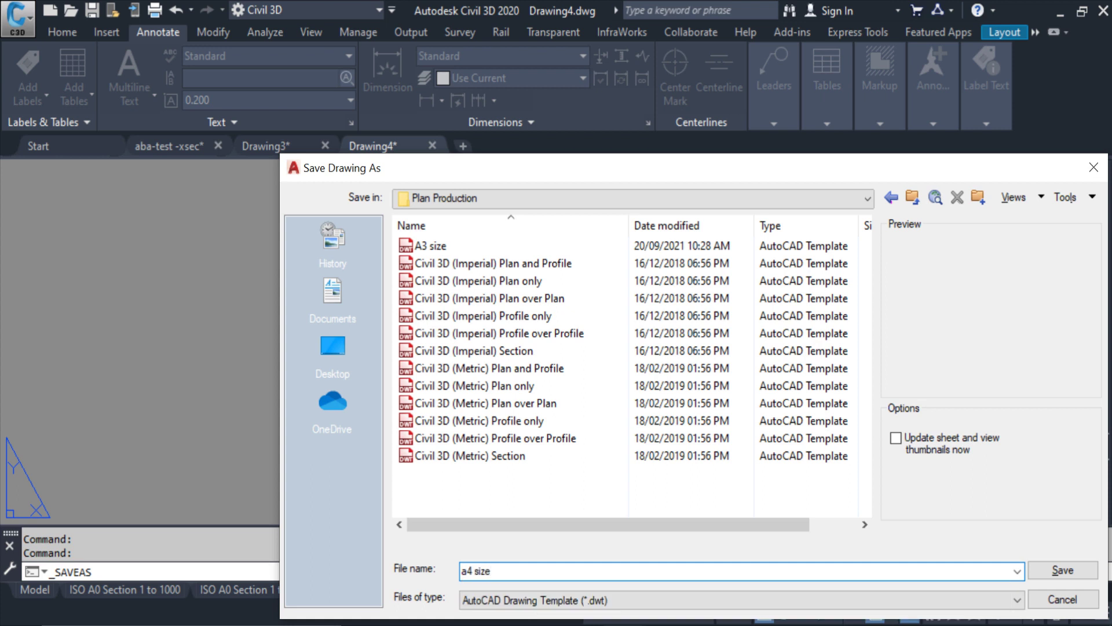
left_click(1062, 575)
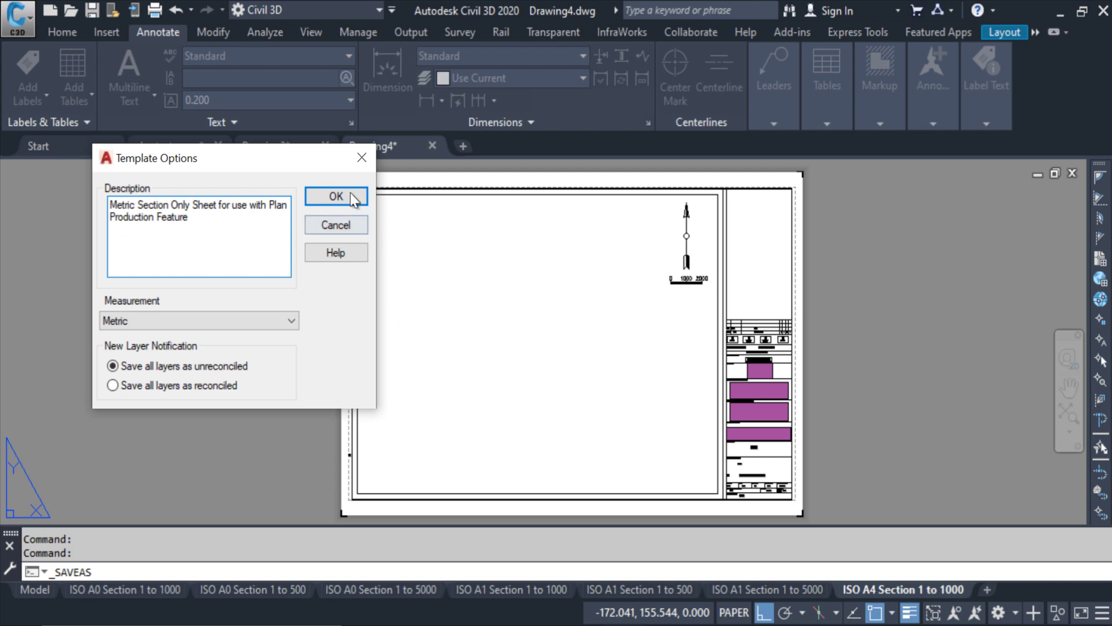
left_click(344, 192)
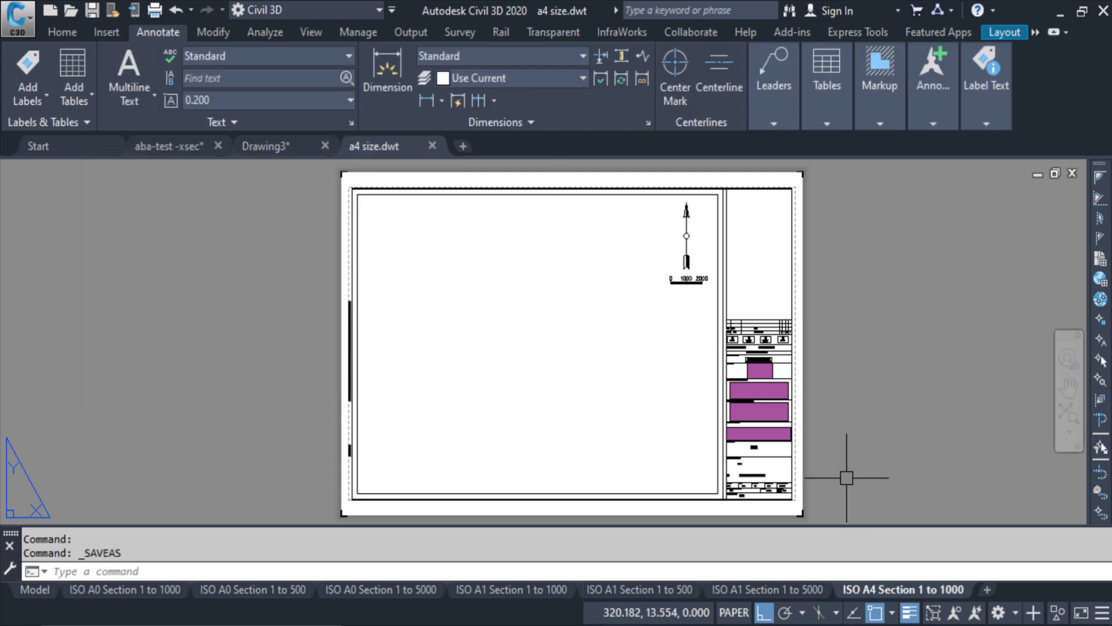
- Close Drawing3 and discard its changes
key("Escape")
left_click(299, 142)
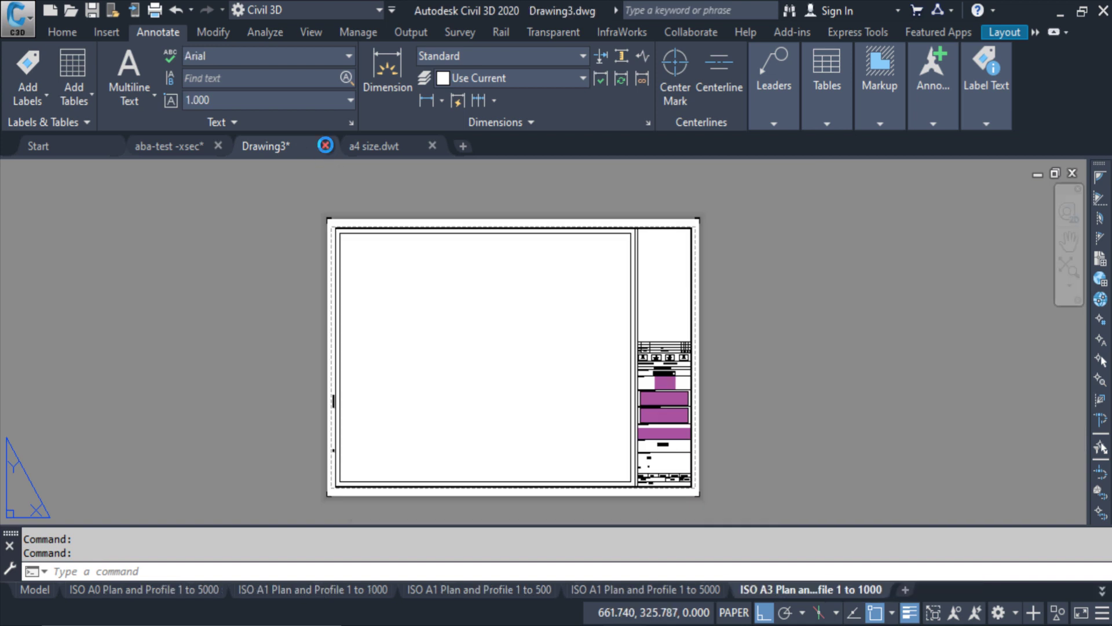
left_click(325, 144)
left_click(561, 361)
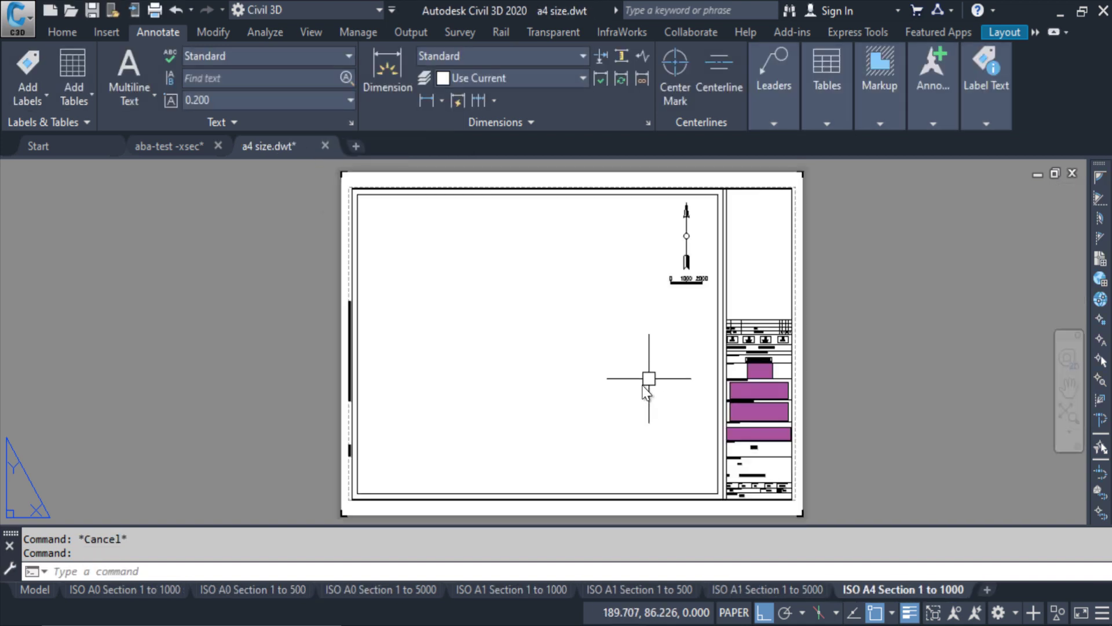
- Check the sheet viewport's properties with PR, then deselect it and close the Properties palette
left_click(436, 198)
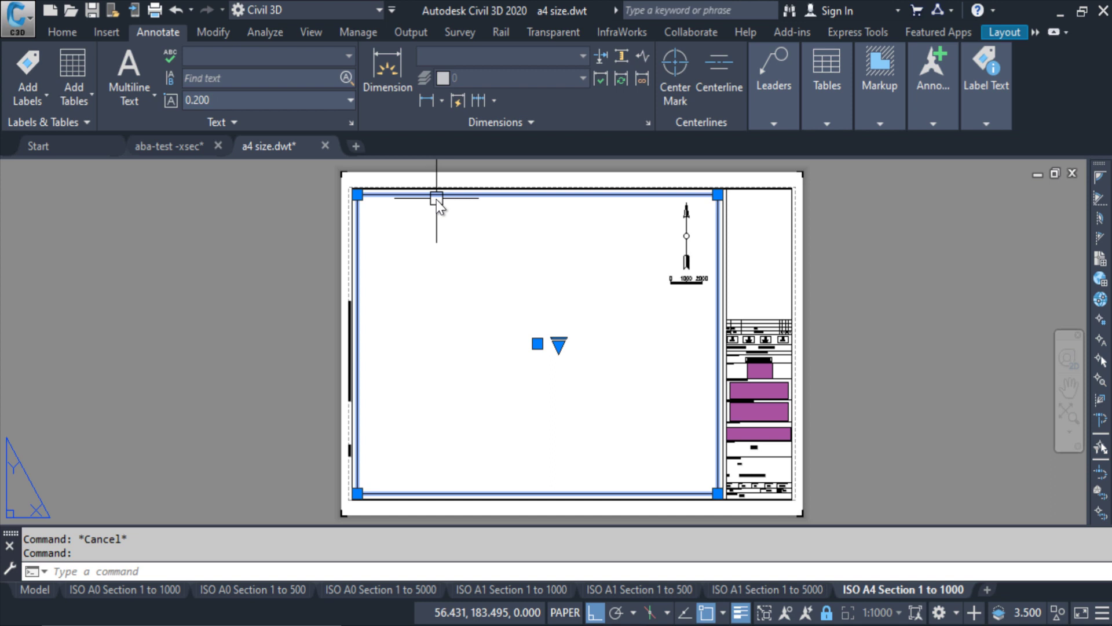
type("pr")
key("Return")
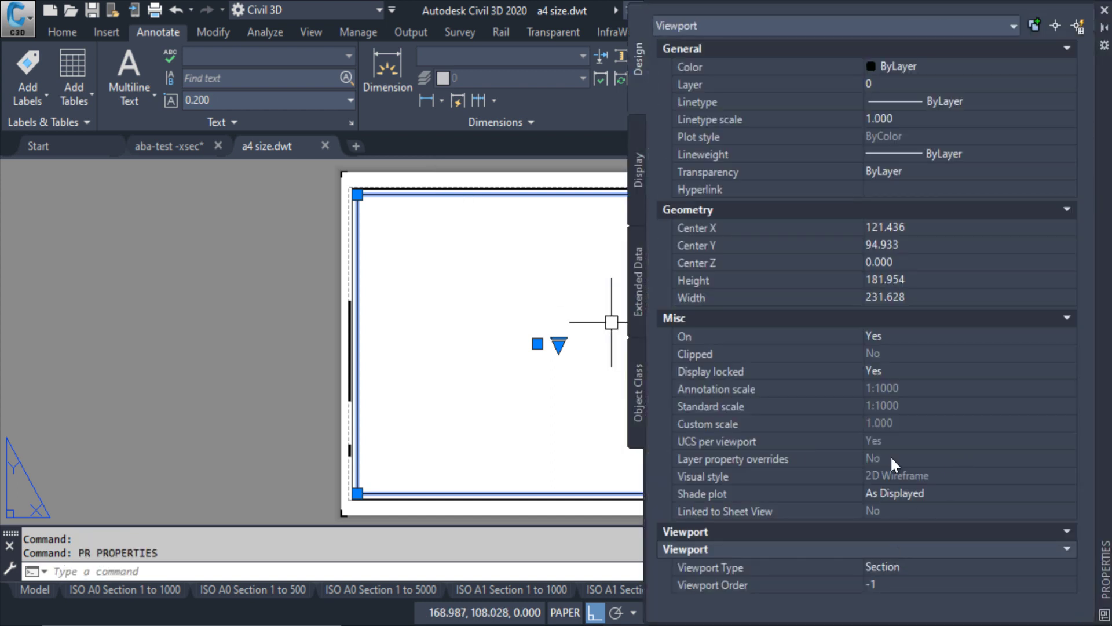
key("Escape")
key("Escape")
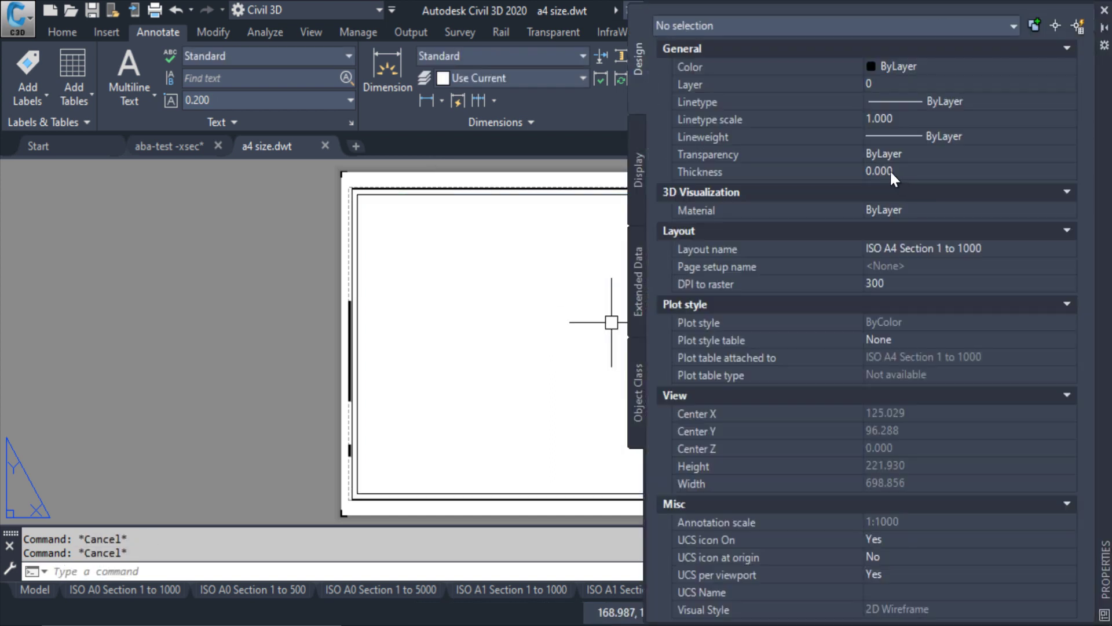
left_click(1105, 12)
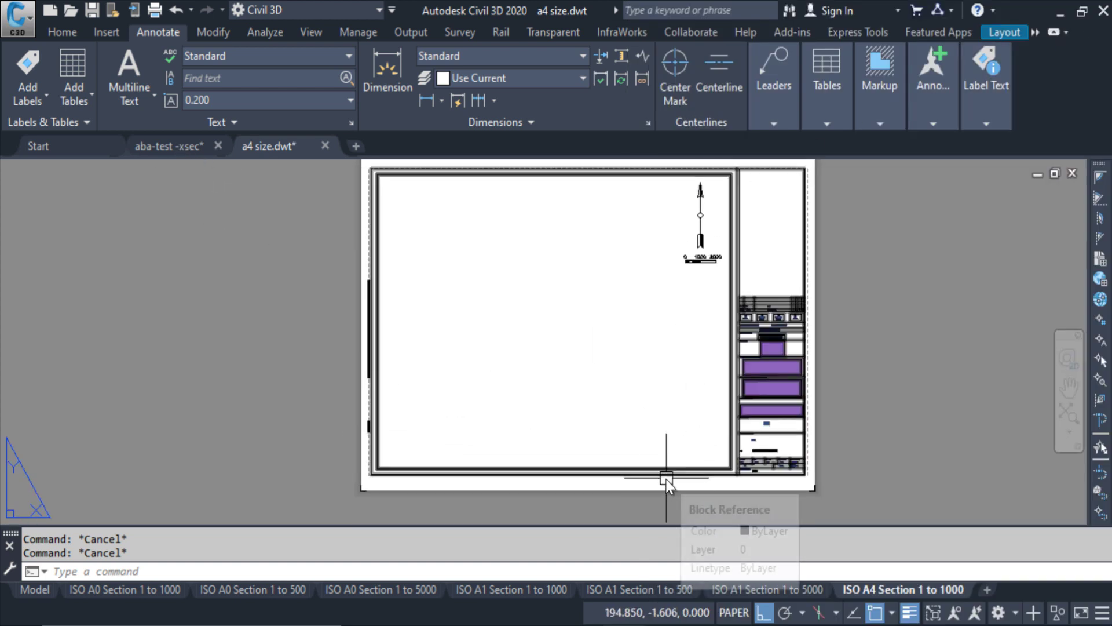
- In aba-test -xsec, start Create Multiple Section Views and go to the section placement page
left_click(185, 145)
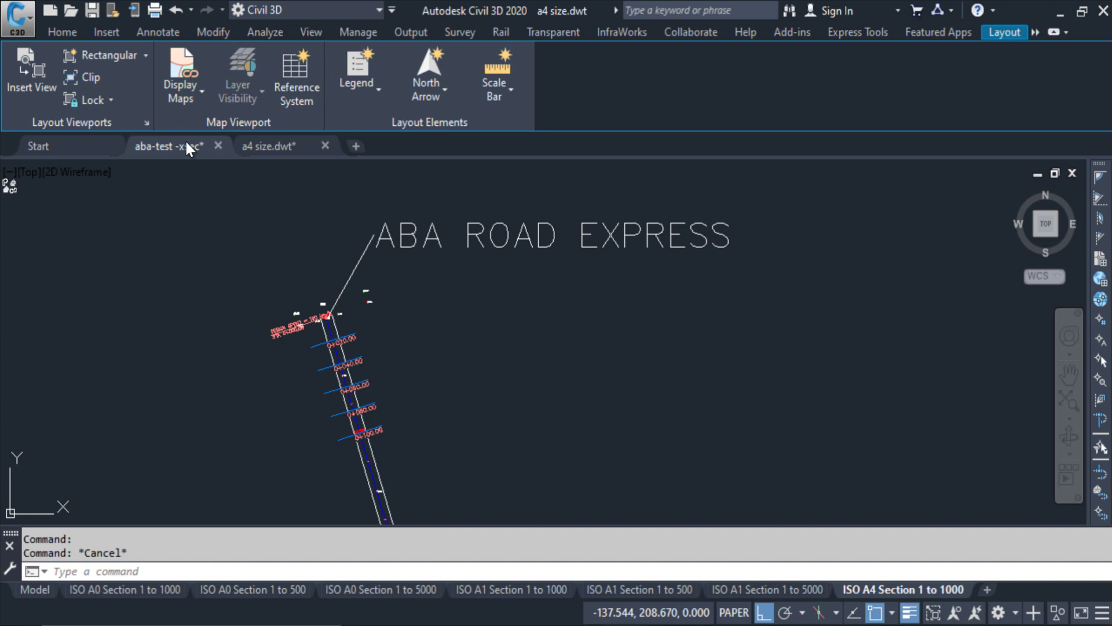
left_click(71, 34)
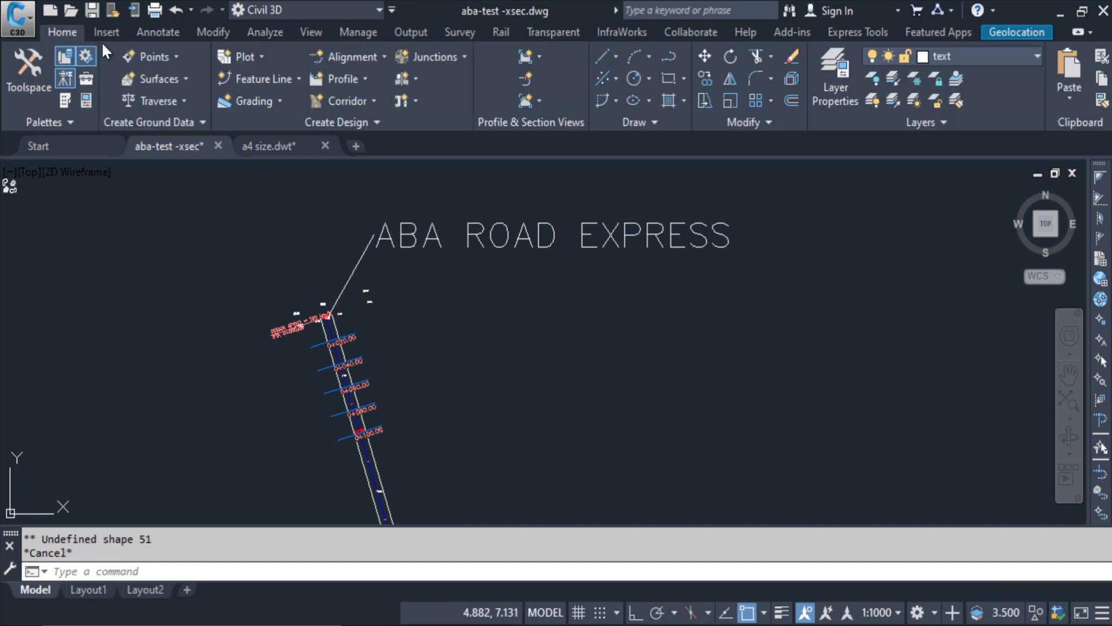
left_click(539, 101)
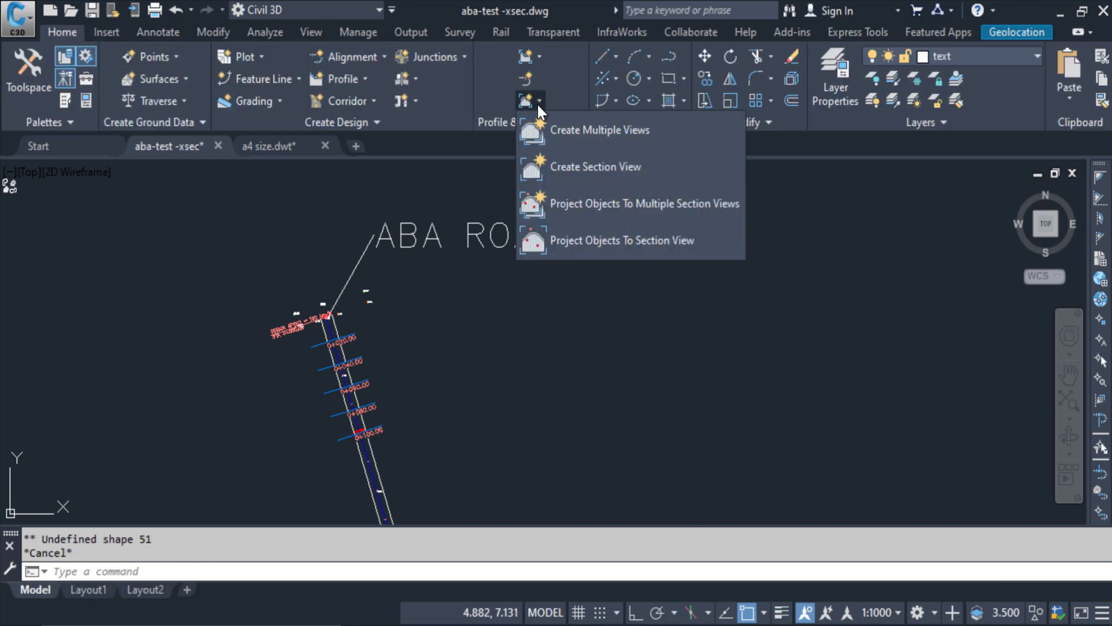
left_click(563, 137)
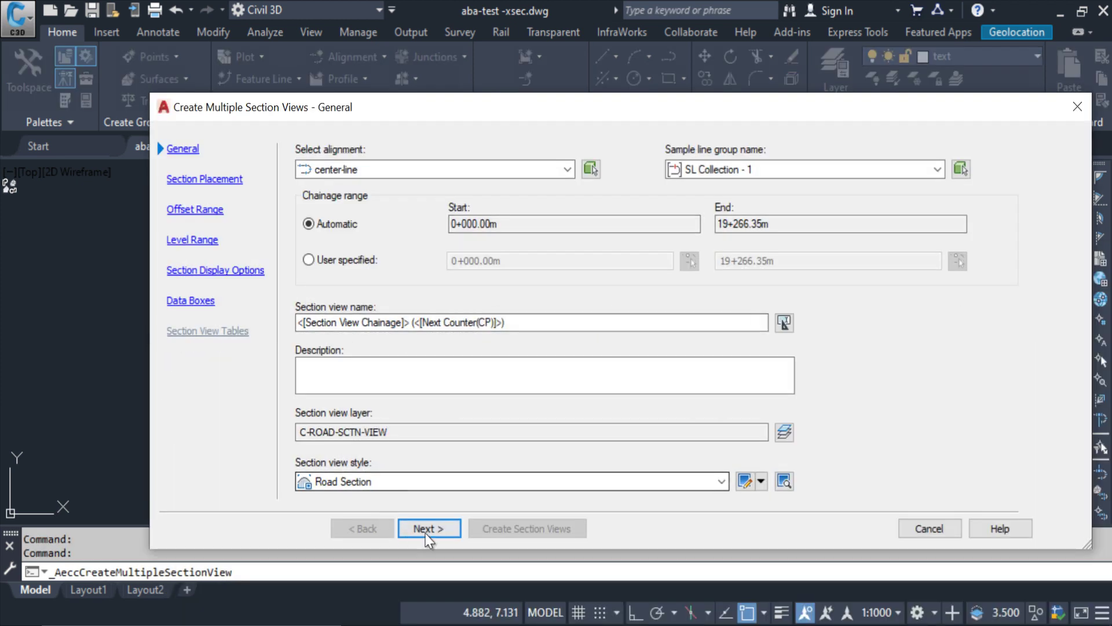
left_click(439, 533)
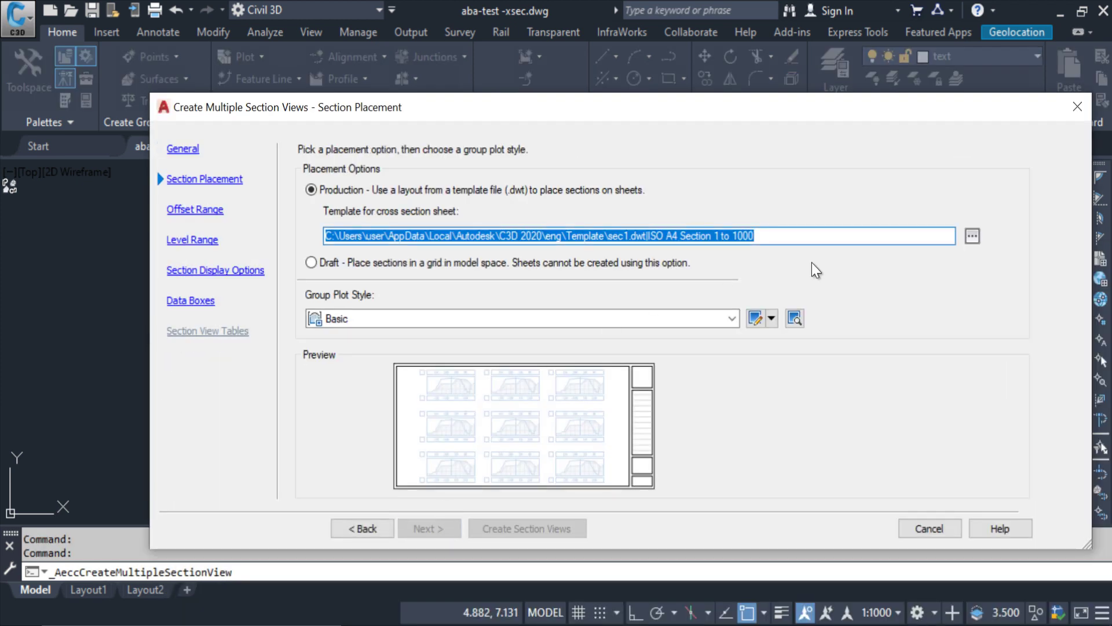
- Pick ISO A4 Section 1 to 1000 from Plan Production's a4 size.dwt as sheet template
left_click(972, 238)
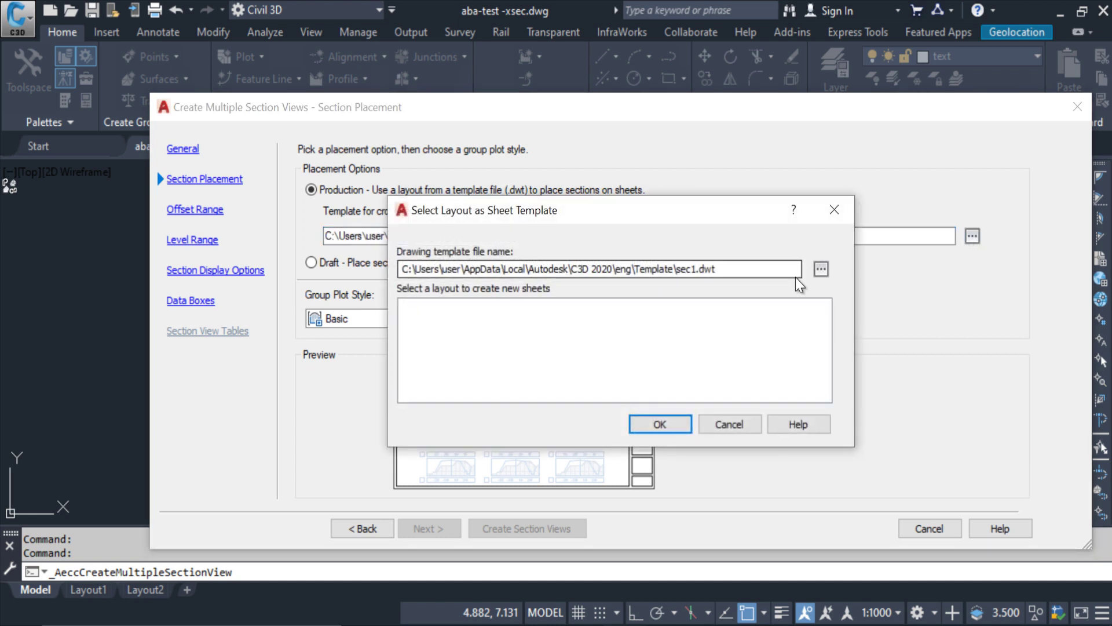
left_click(821, 269)
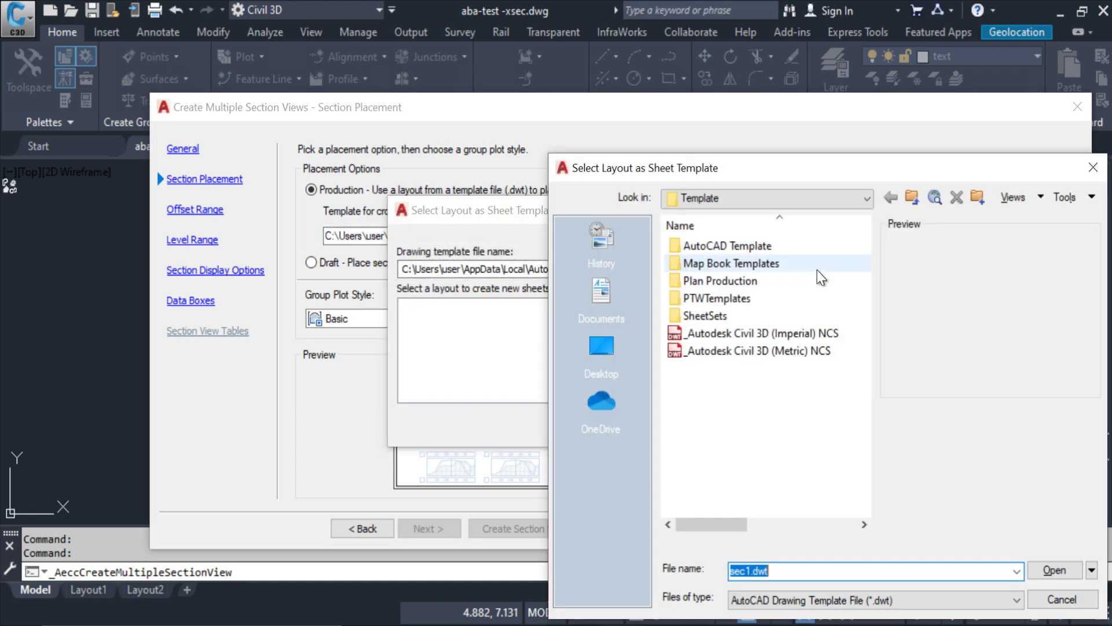
double_click(741, 284)
left_click(724, 264)
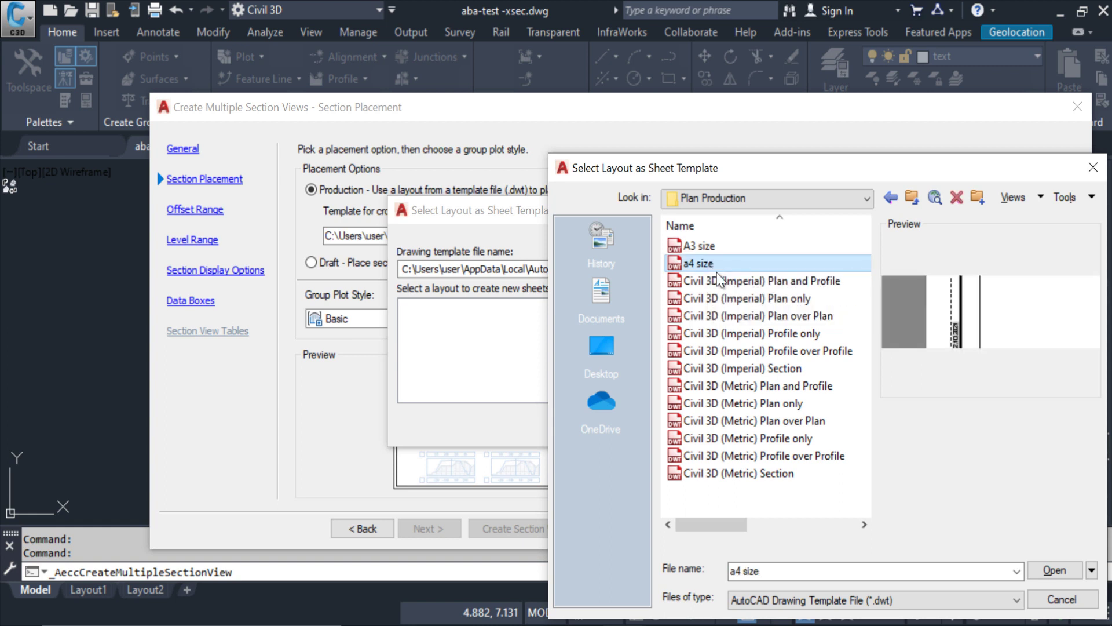
left_click(1062, 575)
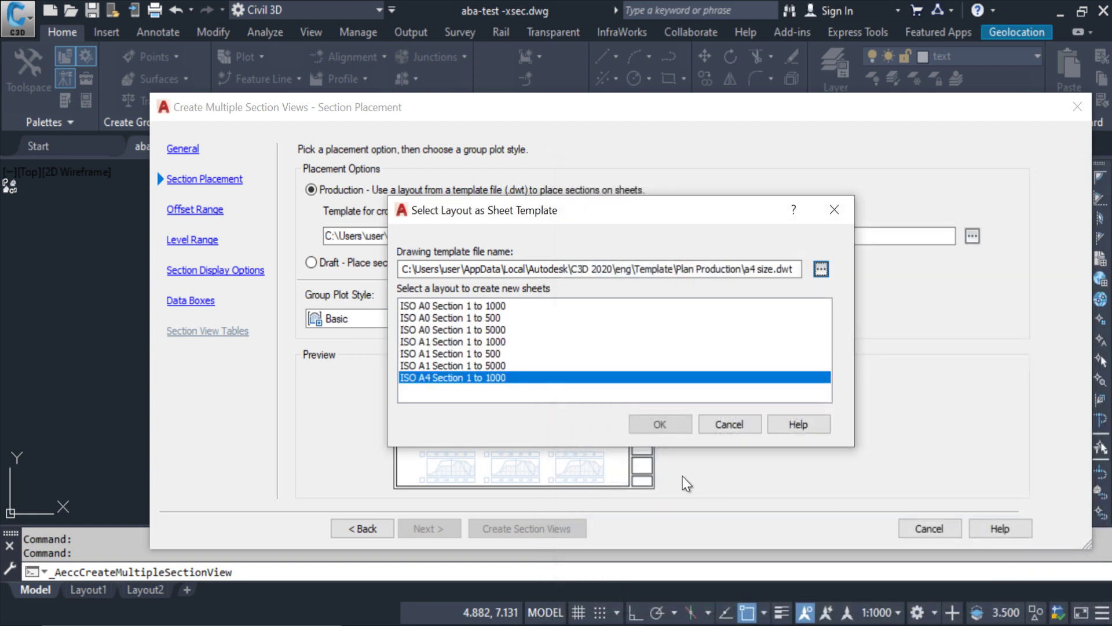
left_click(481, 369)
left_click(481, 376)
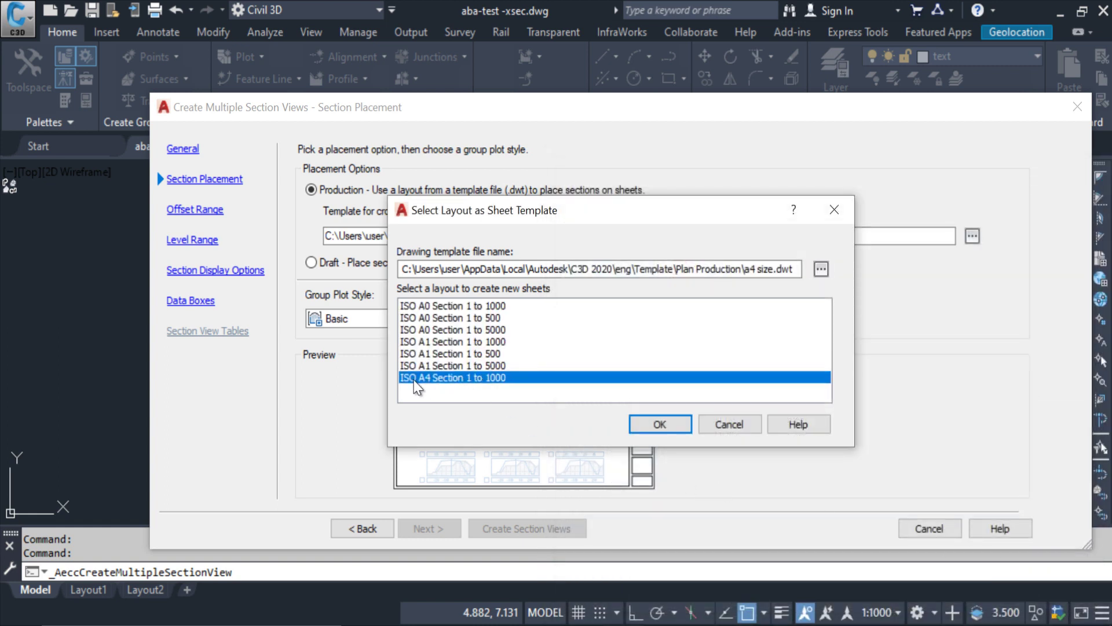
- Confirm the A4 layout and set the group plot style to Plot By Page
left_click(658, 424)
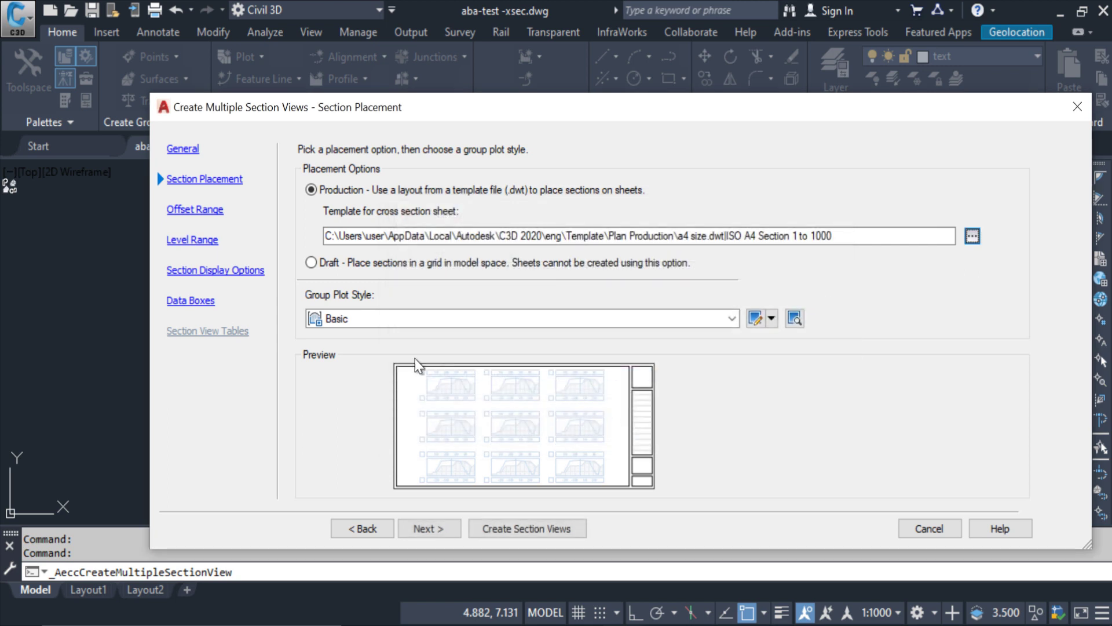
left_click(414, 320)
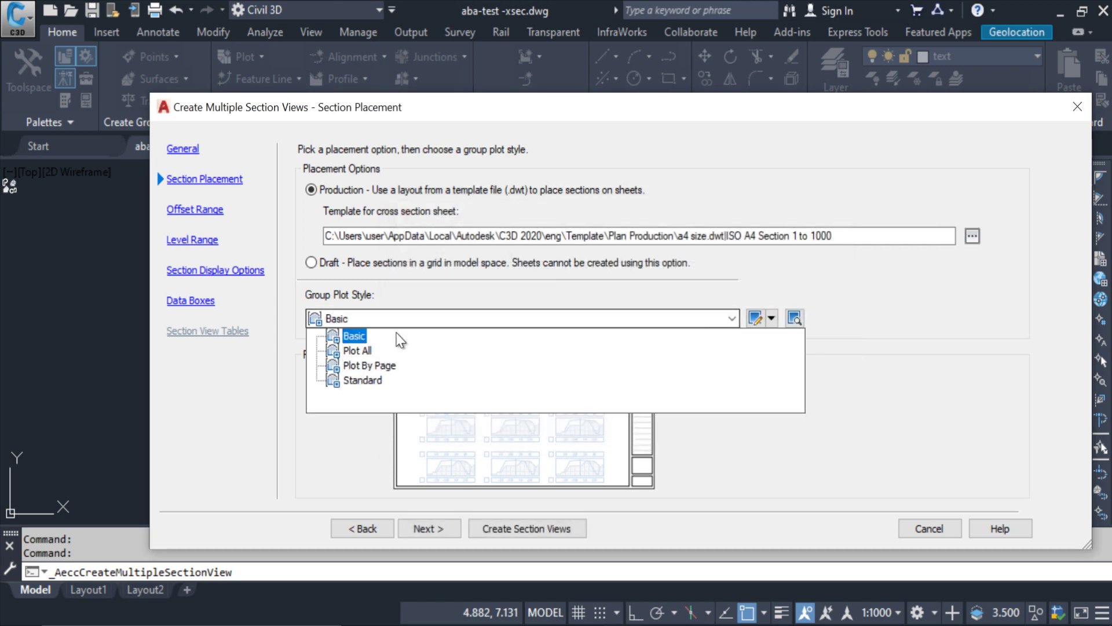
left_click(376, 367)
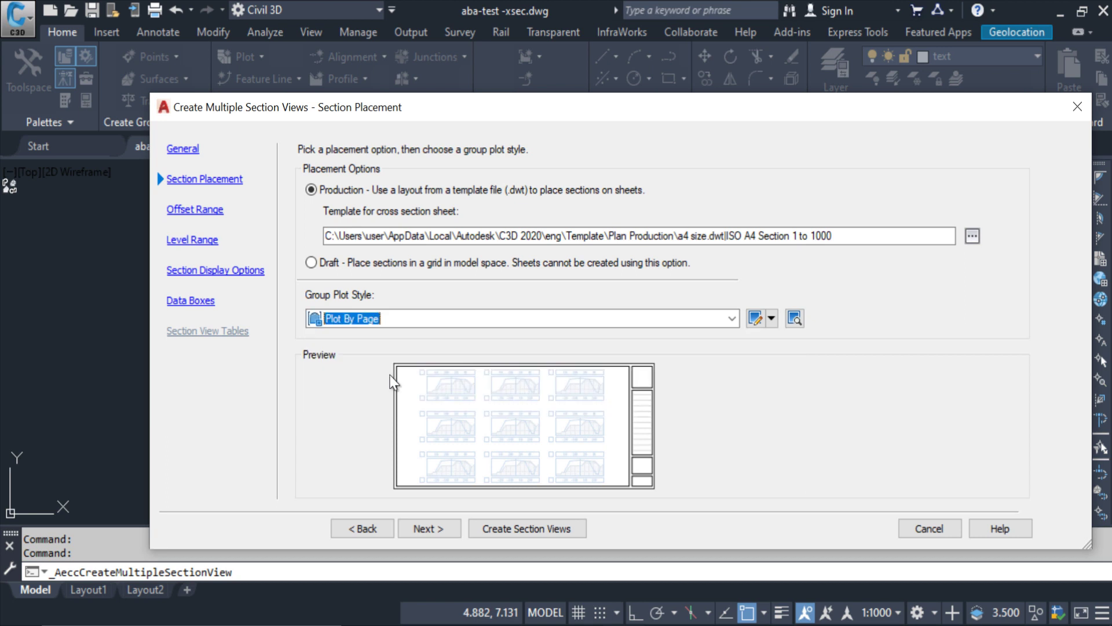
- Advance to the data band page, choose the CROSS SECTION01 band set, and create the section views
left_click(437, 533)
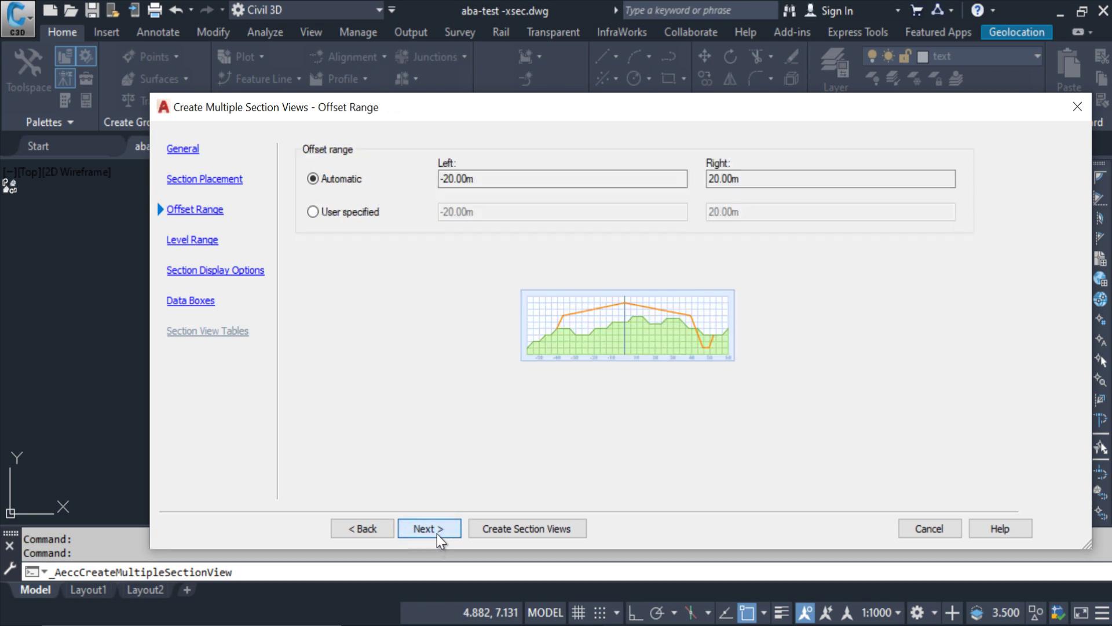
left_click(437, 529)
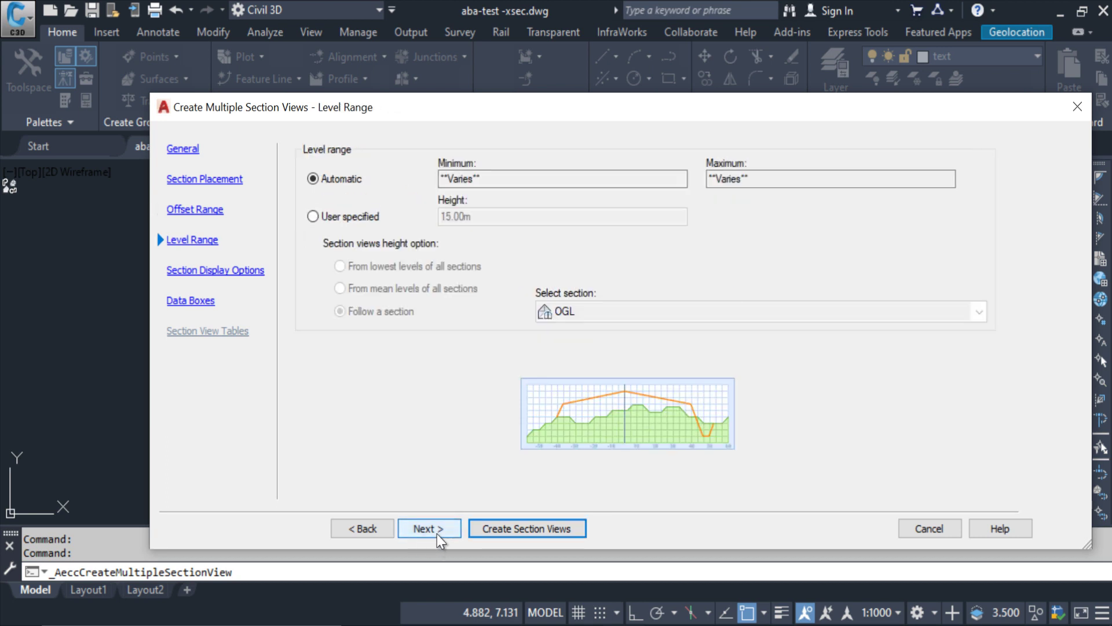
left_click(437, 528)
left_click(437, 529)
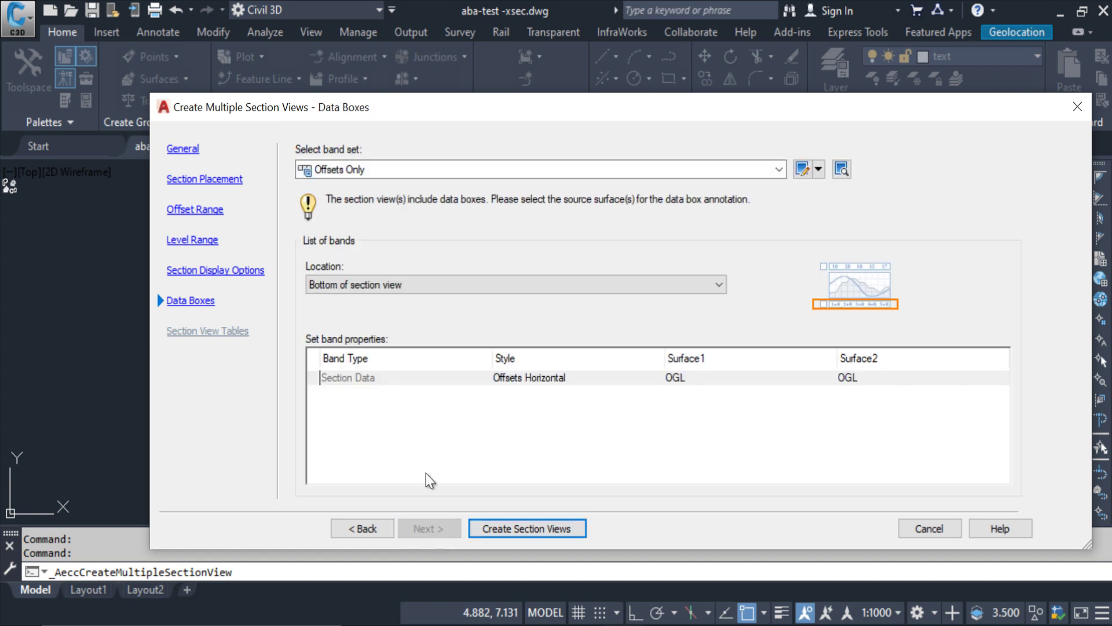
left_click(468, 174)
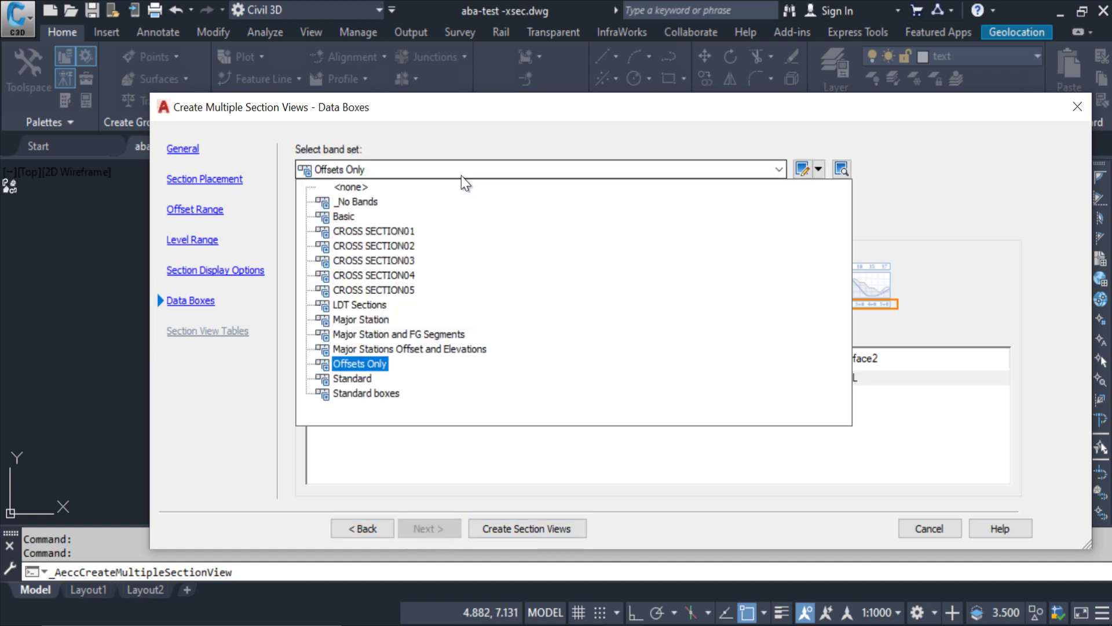
left_click(391, 231)
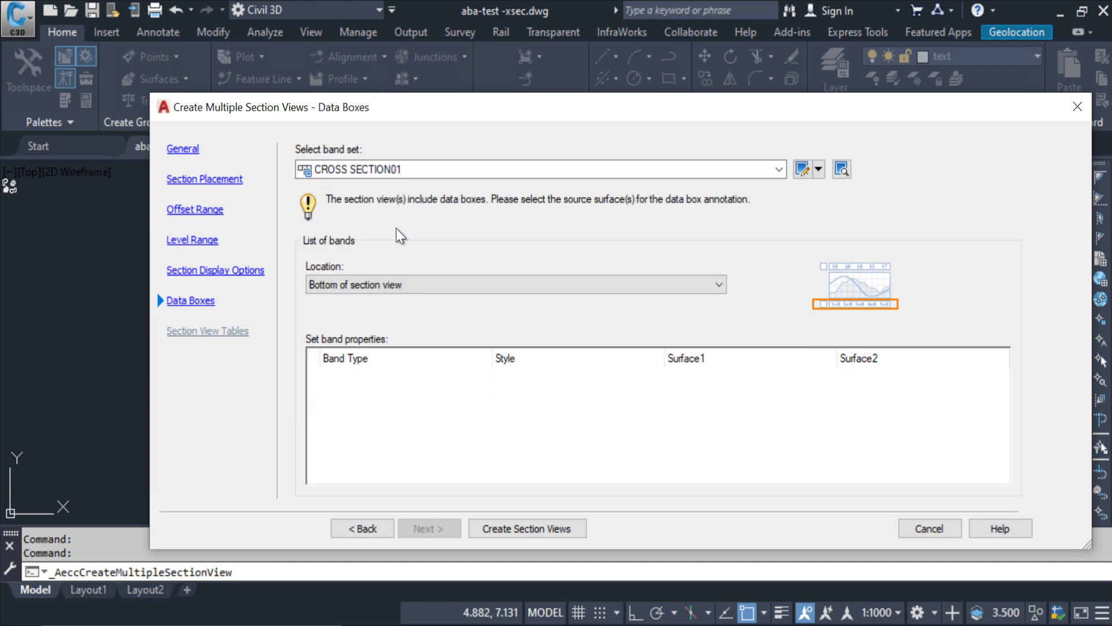
left_click(545, 528)
- Place the section view origin in empty model space and view the new row of sheet frames
scroll(537, 406, "down", 3)
mouse_move(537, 405)
middle_mouse_down()
mouse_move(569, 412)
mouse_move(454, 354)
middle_mouse_up()
left_click(705, 305)
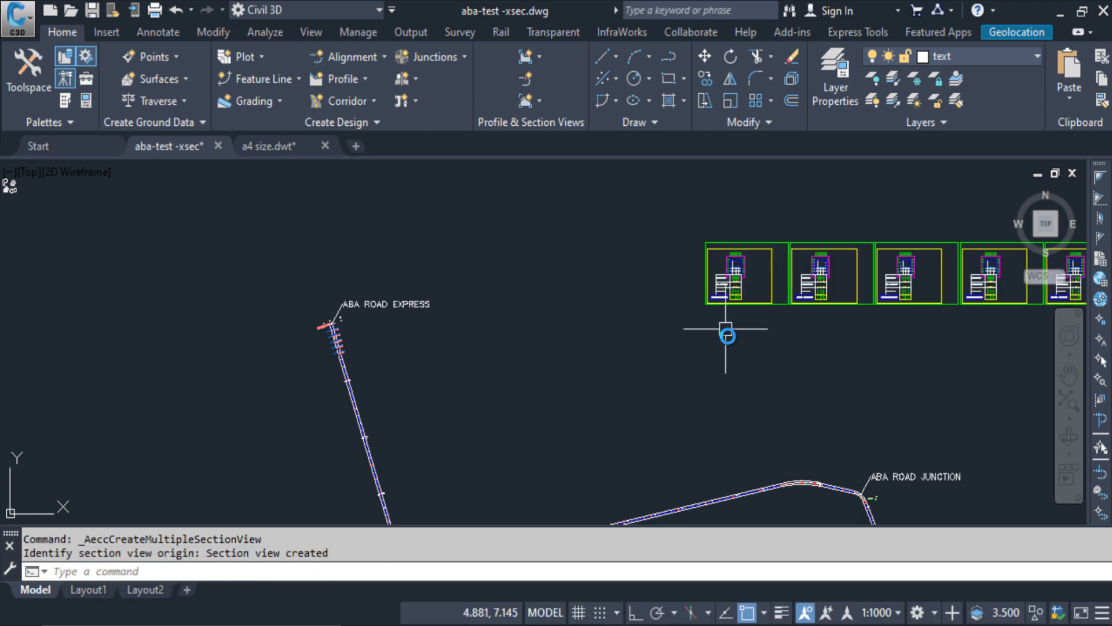
middle_click_drag(728, 332, 629, 372)
scroll(632, 376, "up", 5)
scroll(615, 384, "up", 4)
key("Escape")
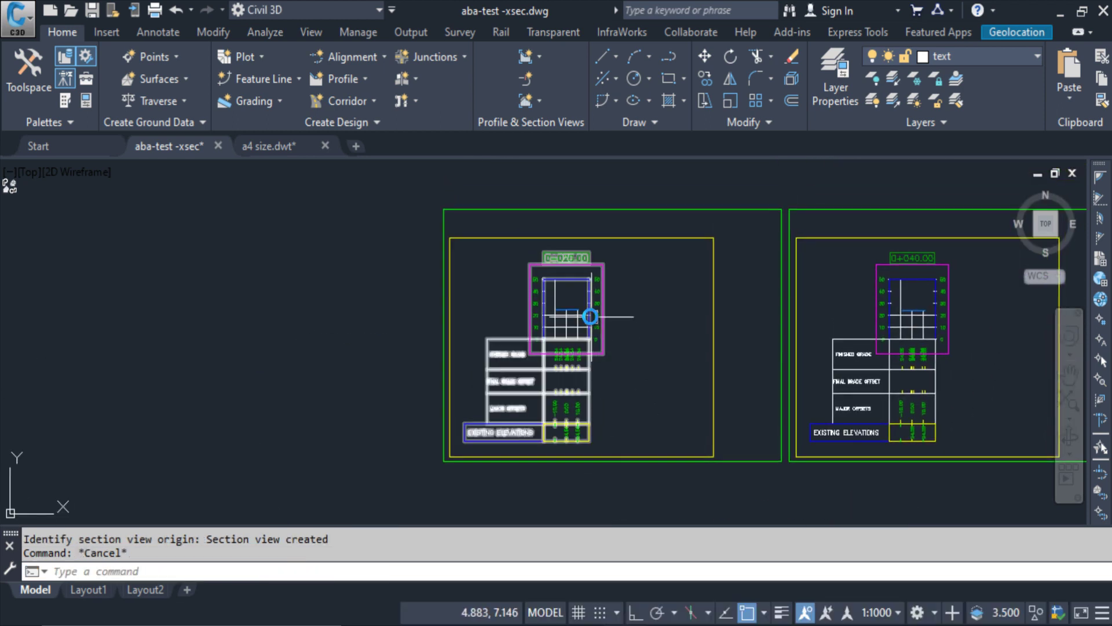
scroll(571, 385, "down", 2)
key("Escape")
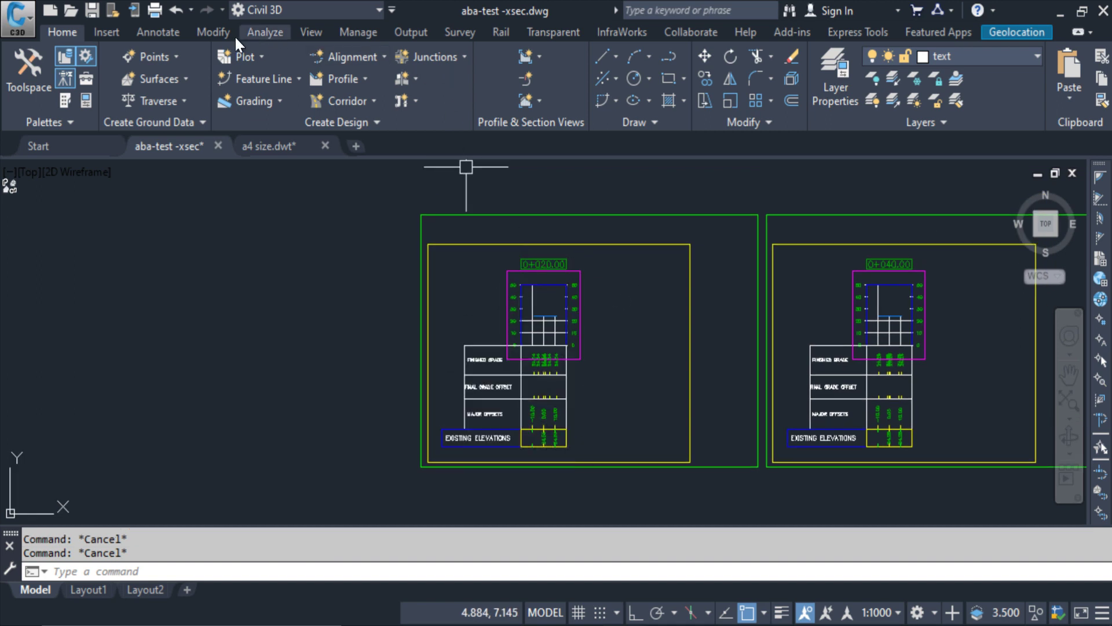
- Draw a test linear dimension across the top corners of a section sheet frame
left_click(158, 32)
left_click(387, 73)
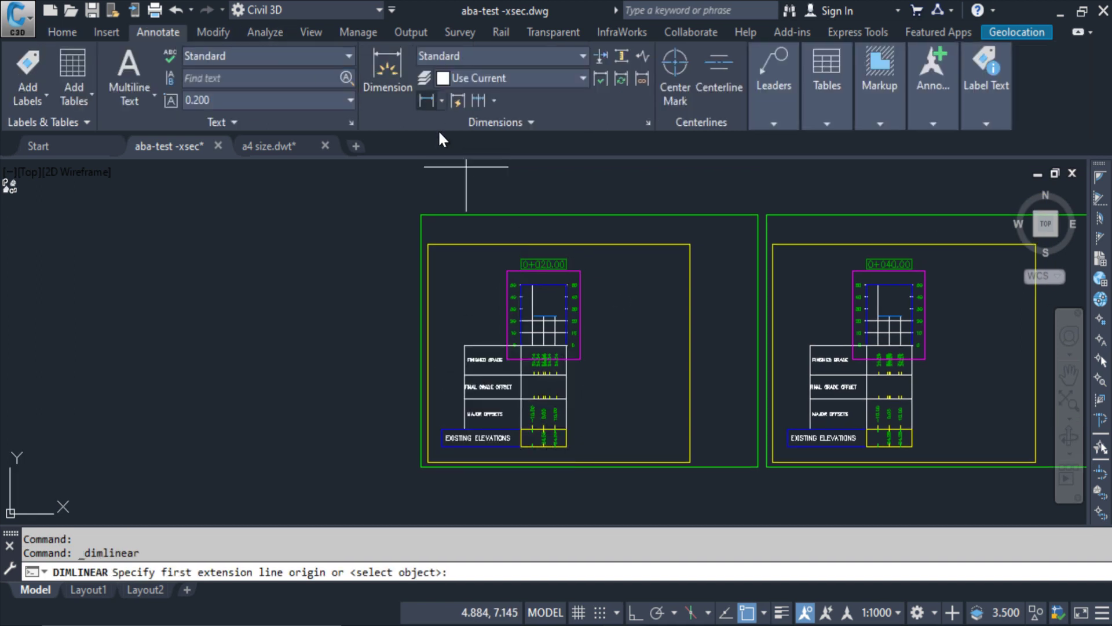
left_click(431, 241)
left_click(679, 242)
left_click(582, 178)
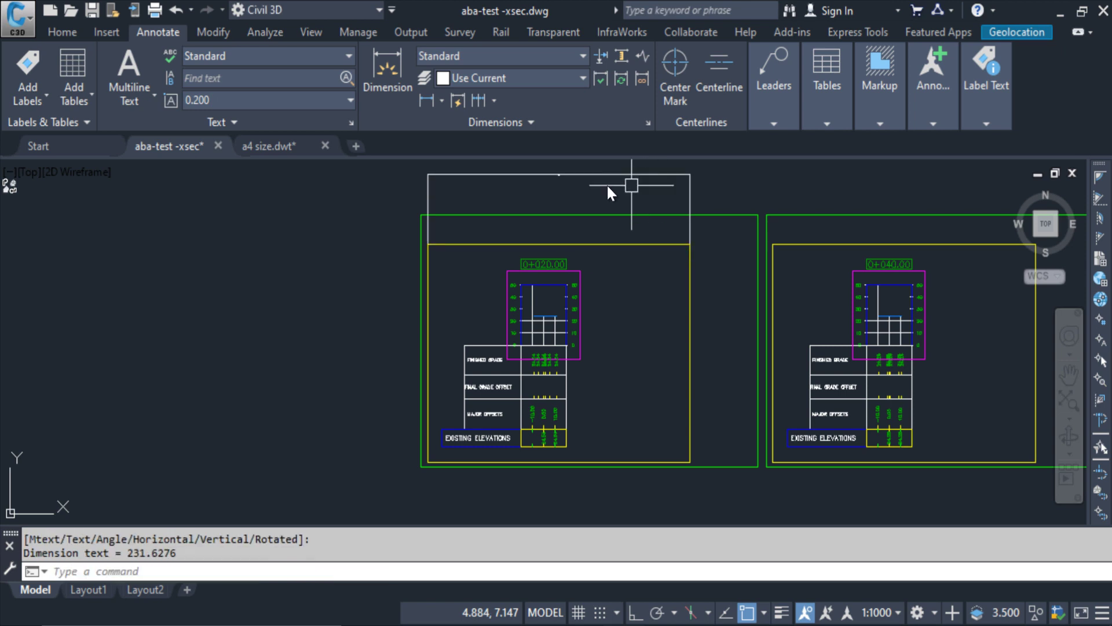
scroll(607, 185, "up", 5)
- Erase the temporary test dimension over the section sheets
left_click(537, 185)
left_click(504, 249)
type("e")
key("Return")
key("Escape")
scroll(655, 330, "down", 5)
scroll(591, 319, "down", 3)
scroll(497, 397, "up", 3)
key("Escape")
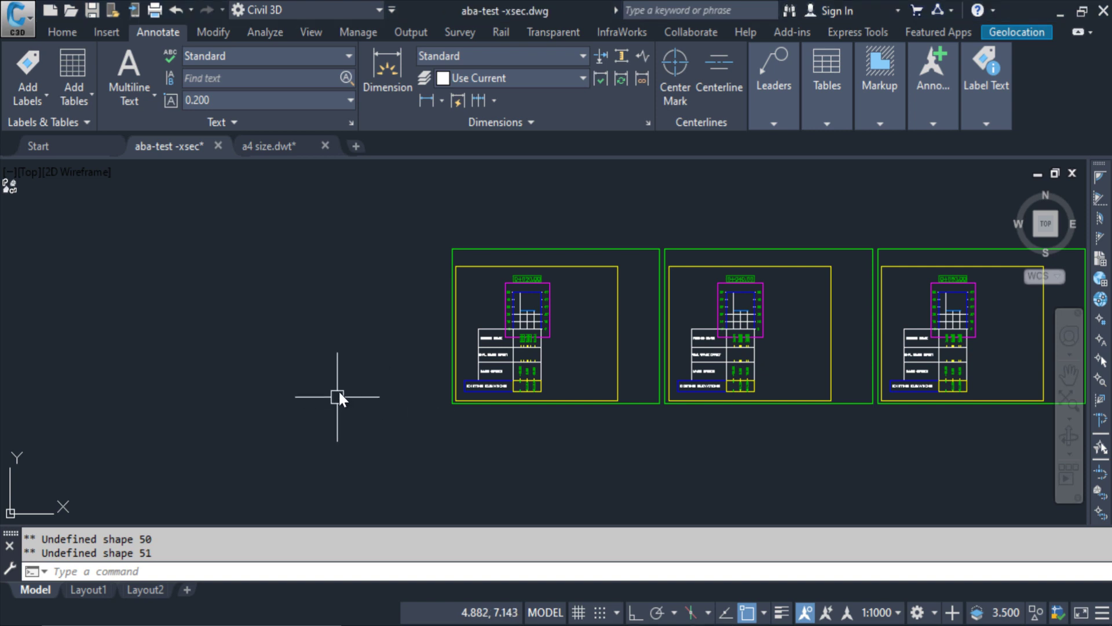
key("Escape")
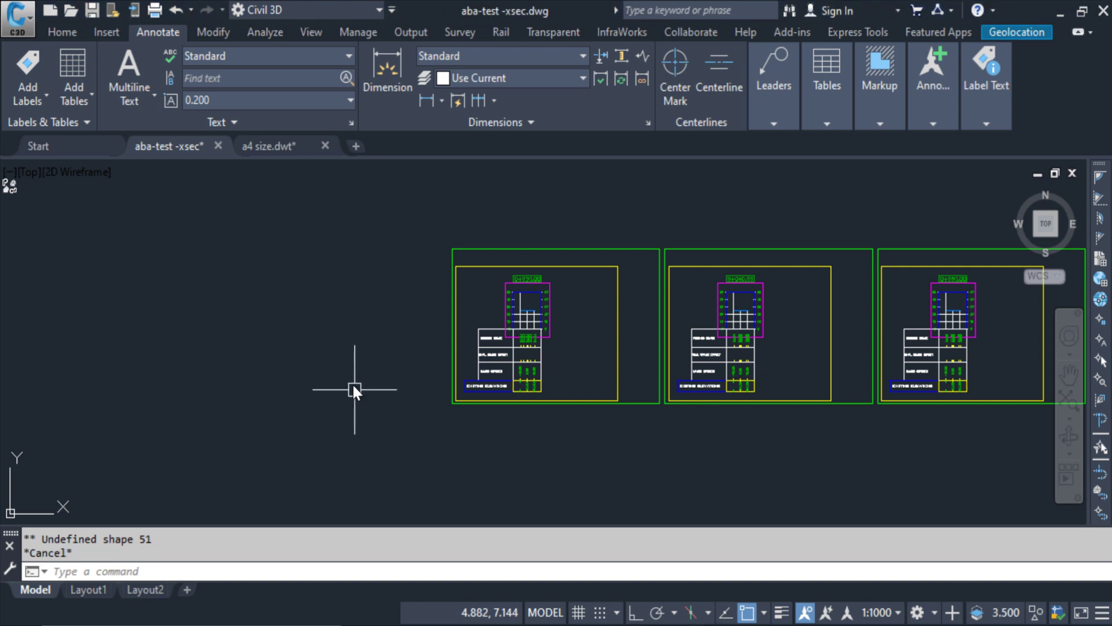
left_click(404, 37)
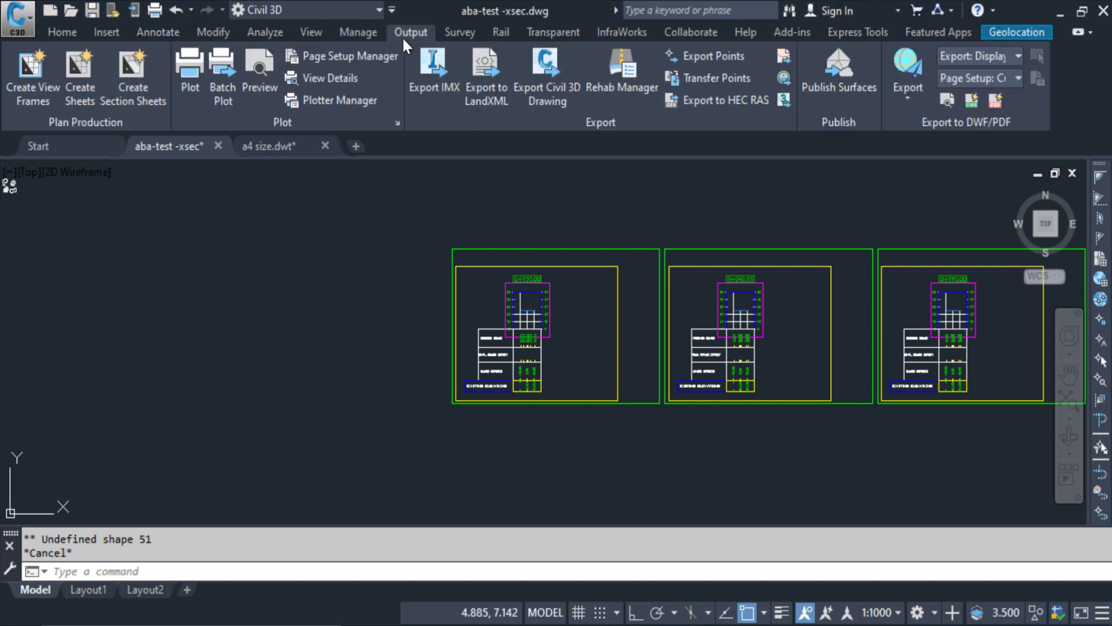
- Create section sheets from Section View Group - 1 into New Sheet Set 1 and confirm saving it
left_click(273, 298)
left_click(133, 81)
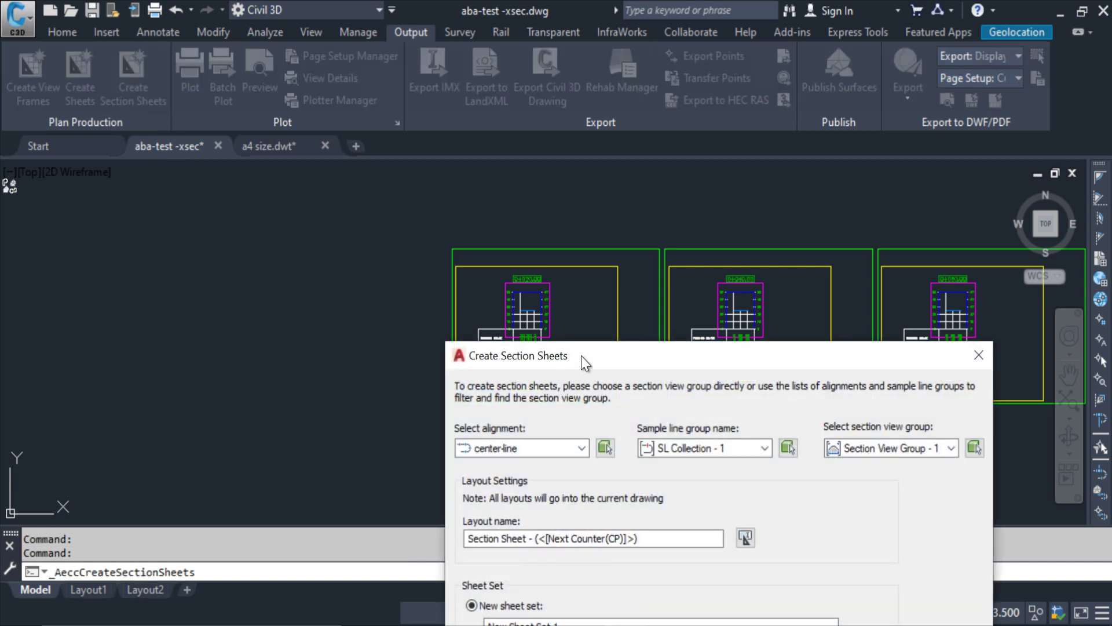
left_click_drag(584, 356, 461, 133)
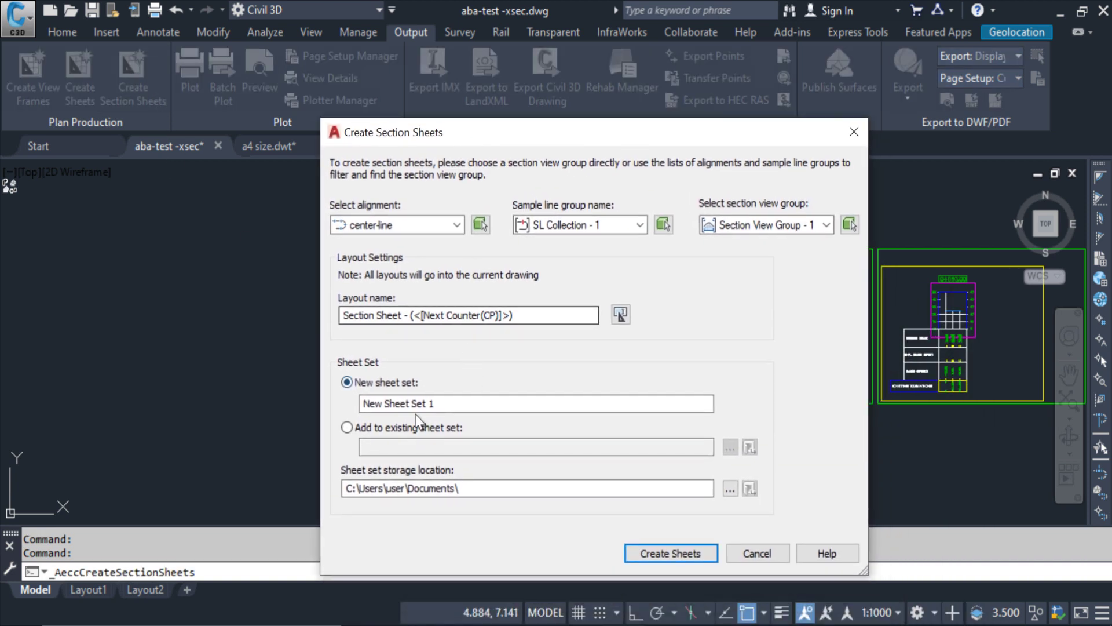
left_click(682, 556)
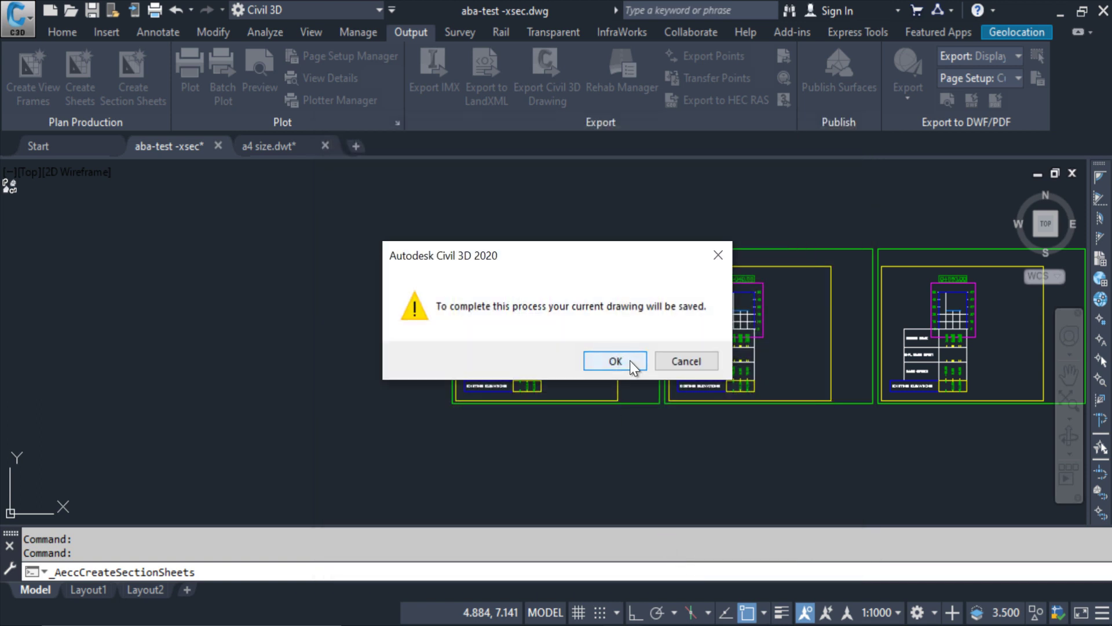
left_click(630, 361)
left_click(342, 419)
- Start deleting the Layout1 sheet from its tab's context menu, cancel, and reopen the menu
right_click(79, 591)
left_click(164, 346)
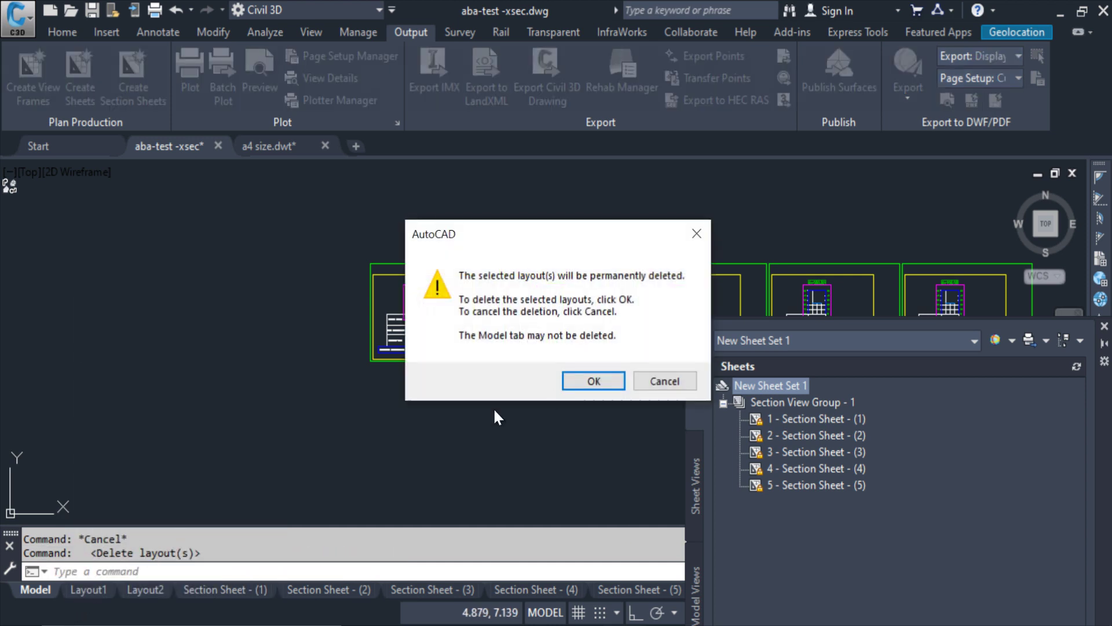
key("Escape")
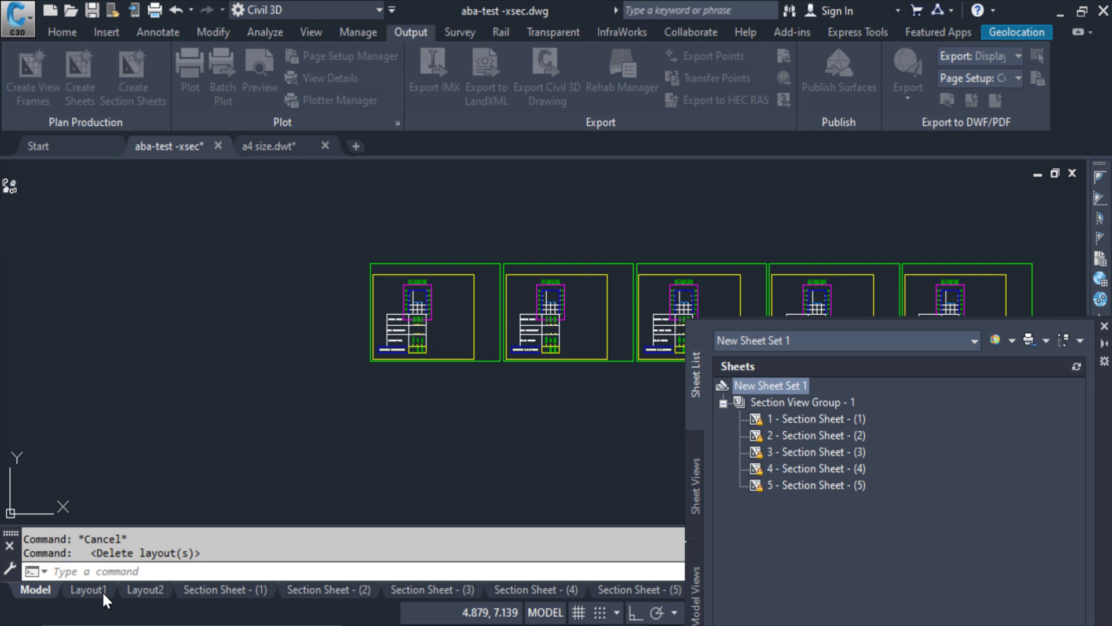
right_click(102, 591)
- Permanently delete Layout1 and Layout2 and pan over the section sheet frames
left_click(150, 346)
left_click(594, 381)
left_click(286, 394)
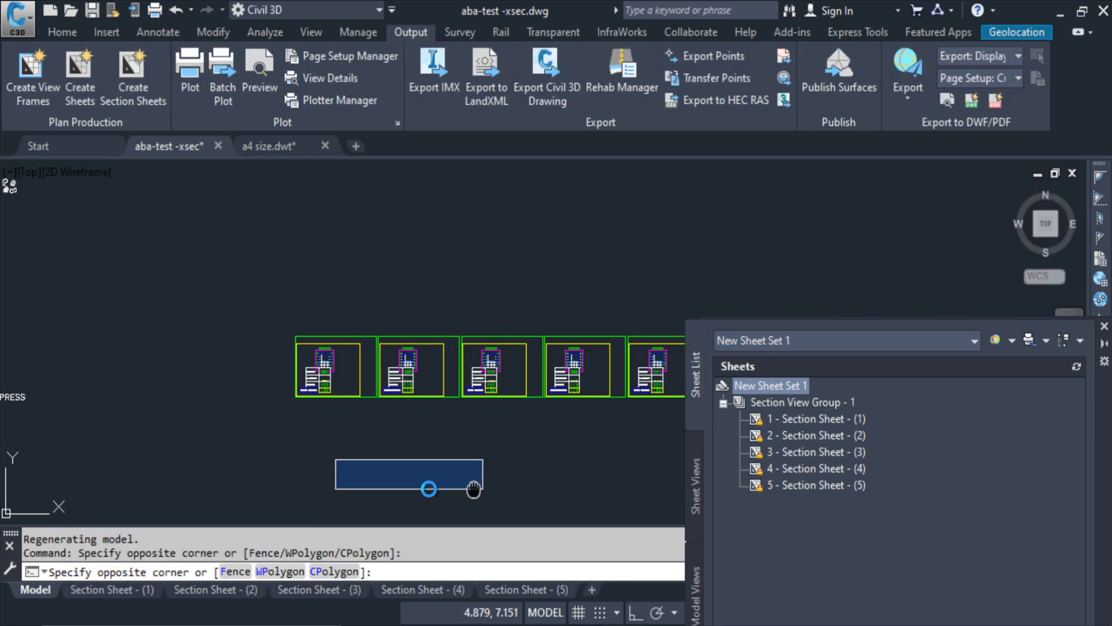
key("Escape")
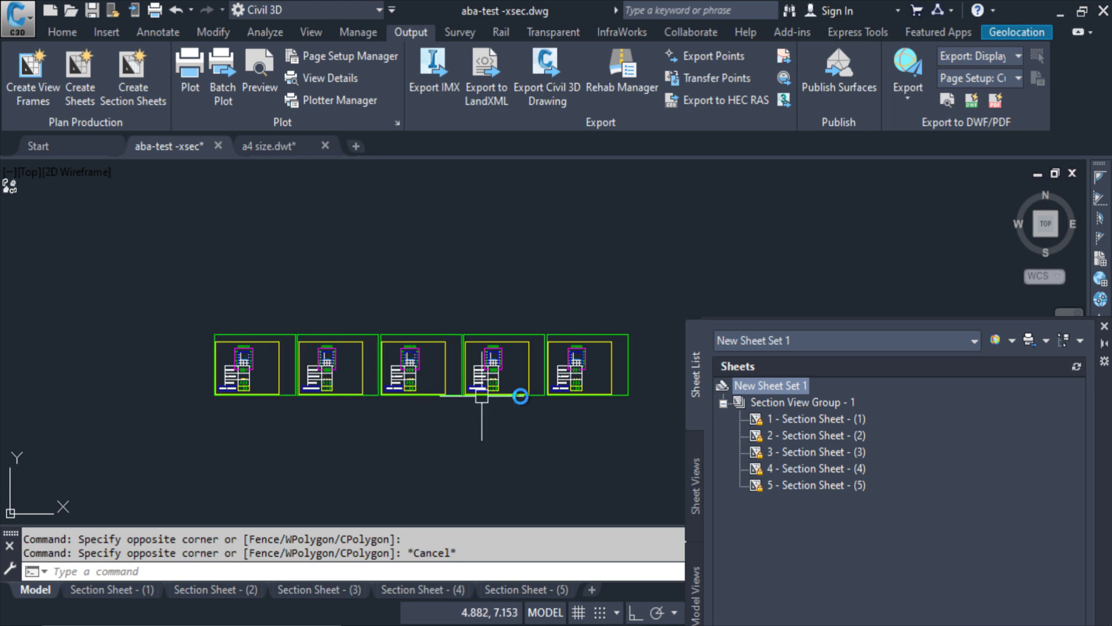
middle_click_drag(381, 477, 436, 458)
middle_click_drag(322, 522, 386, 489)
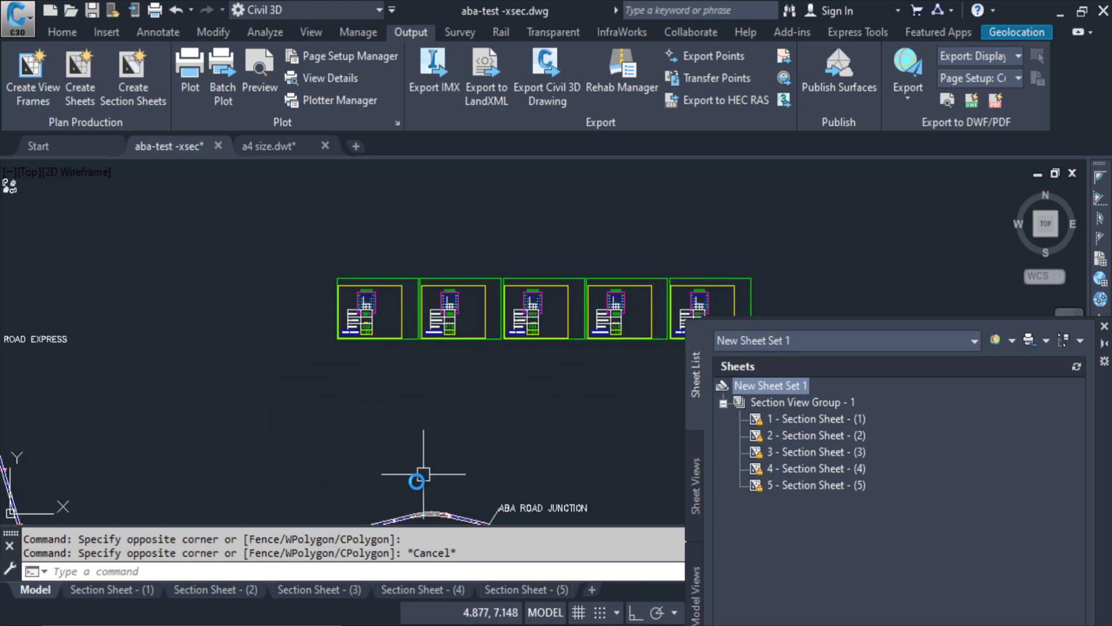
middle_click_drag(492, 434, 430, 432)
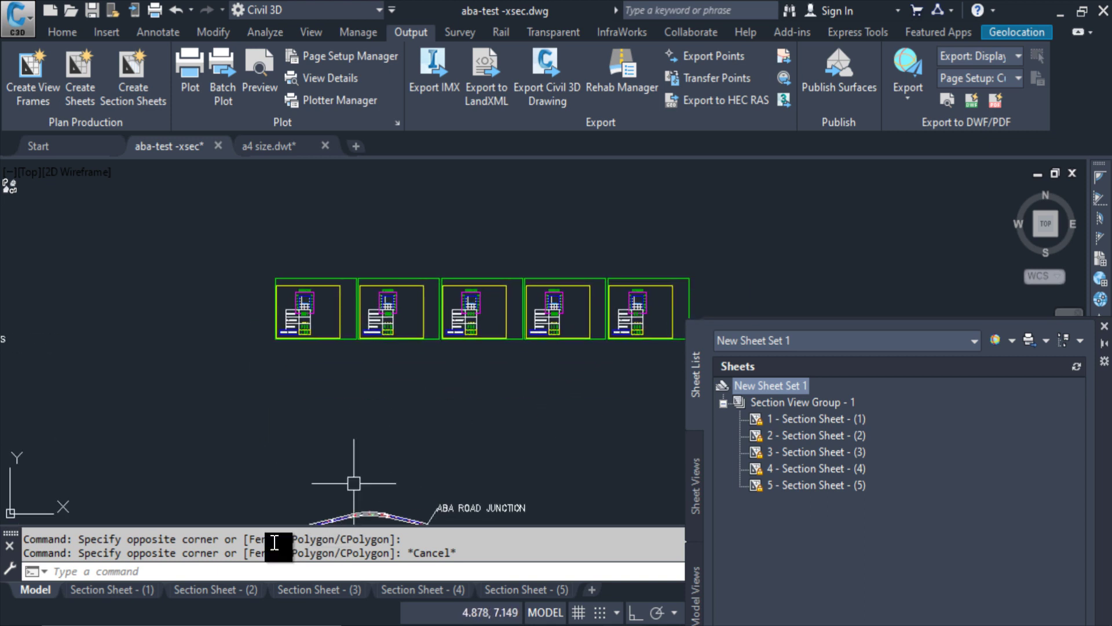
- Open the Section Sheet - (1) layout and try a single-sheet plot, then cancel it
left_click(129, 588)
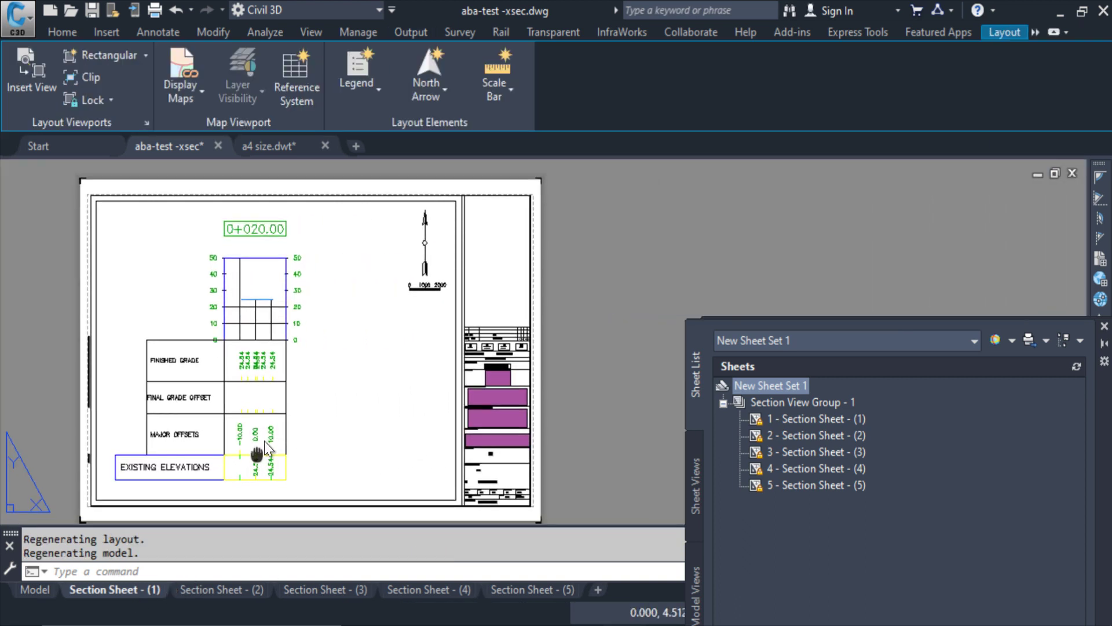
middle_click_drag(269, 432, 266, 289)
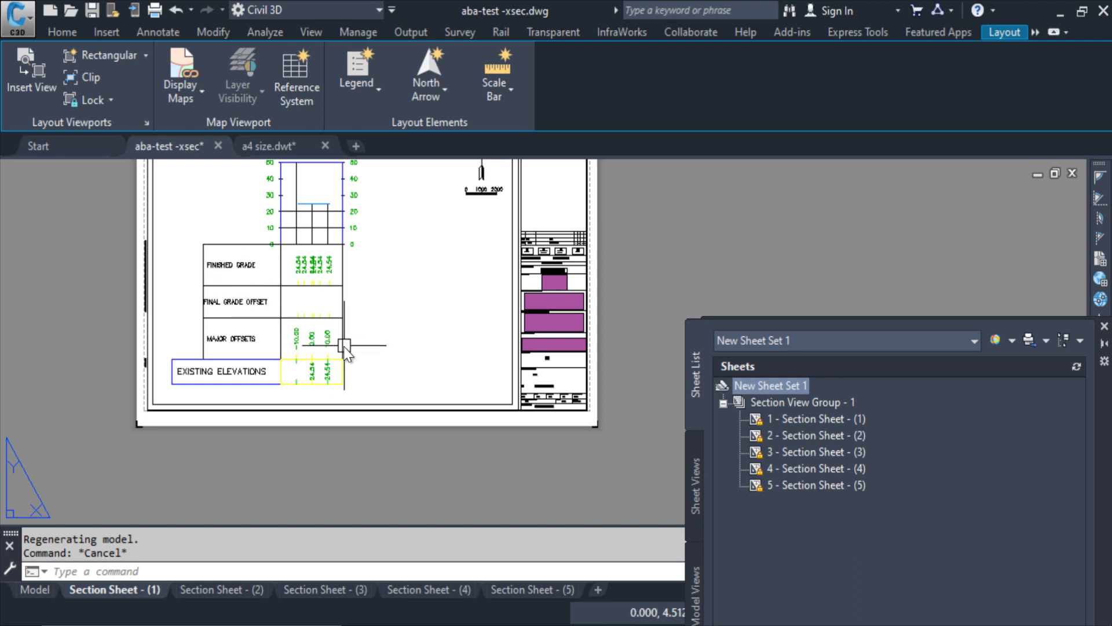
key("ctrl+p")
left_click(507, 367)
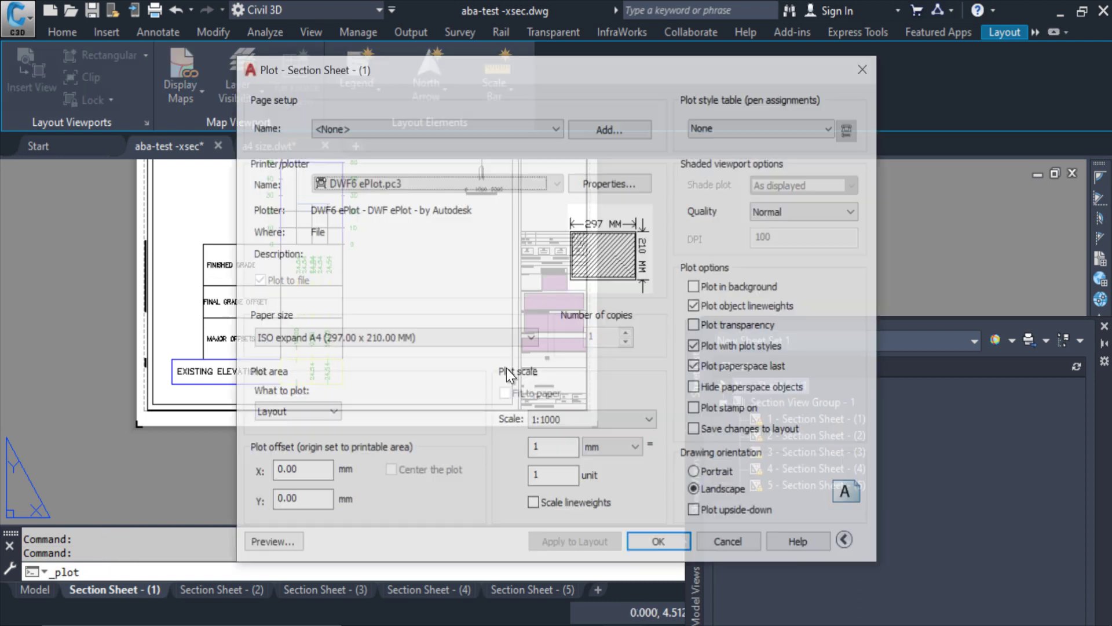
key("Escape")
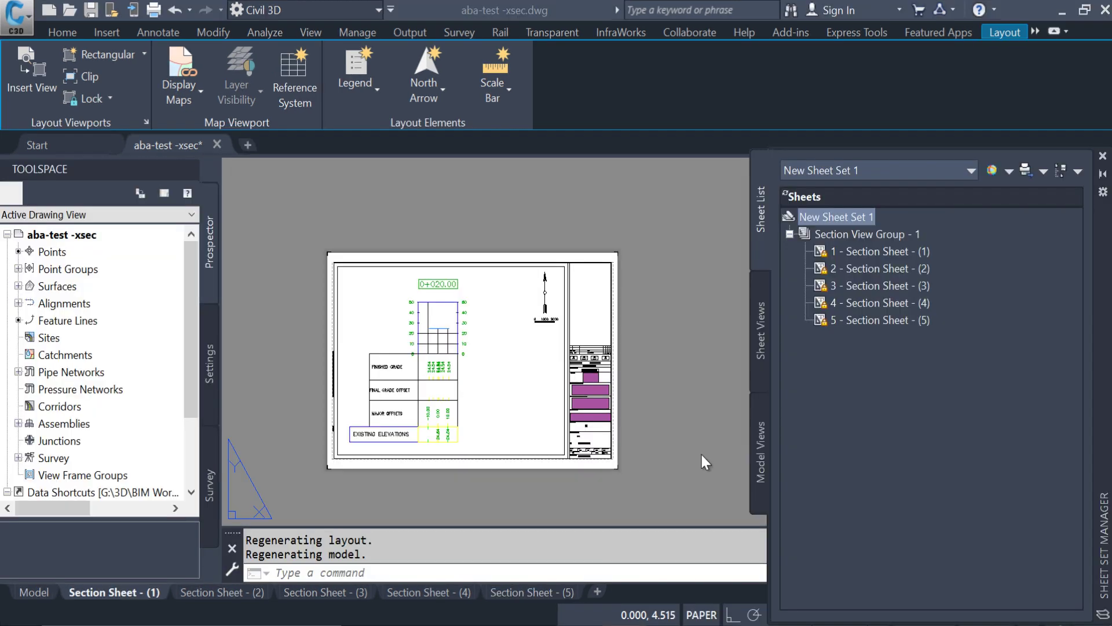
- Inside the viewport, grip-move the section view slightly right on Section Sheet - (1)
left_click(513, 338)
key("Escape")
double_click(516, 321)
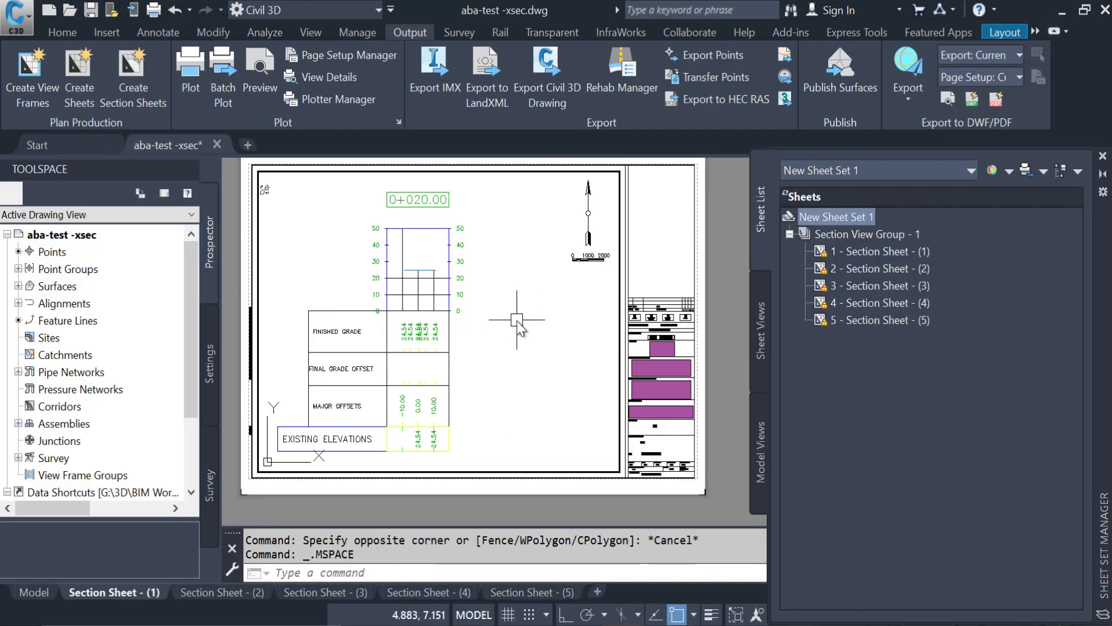
left_click(435, 316)
left_click(417, 310)
left_click(449, 309)
key("Escape")
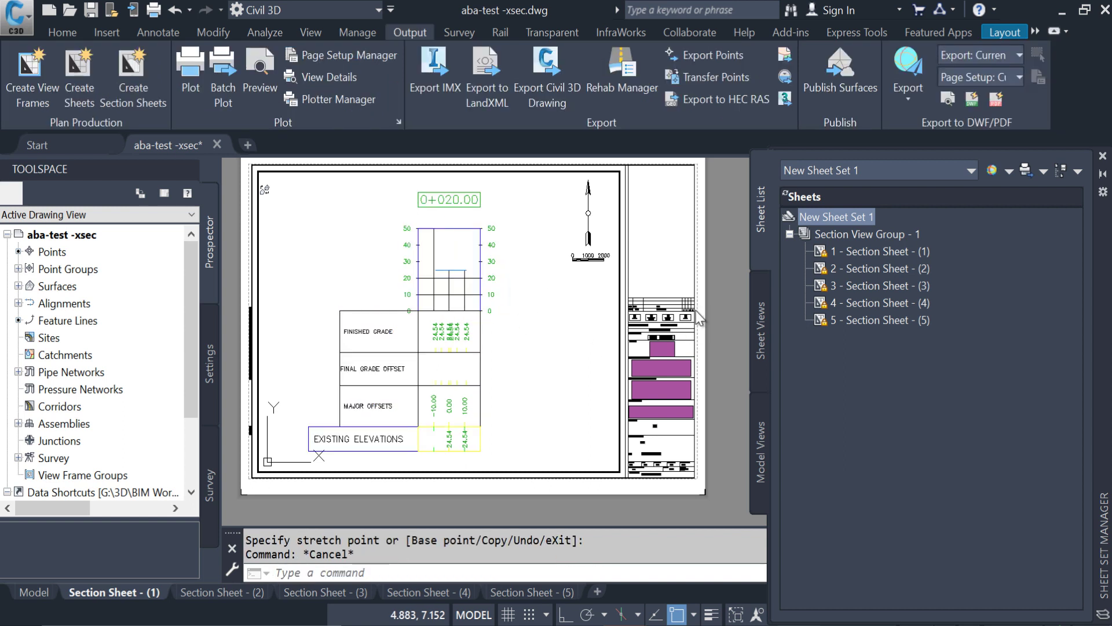
- Return to paper space and zoom and pan to the title block's Drawing No. field
double_click(702, 327)
scroll(703, 327, "up", 3)
scroll(555, 426, "down", 1)
scroll(532, 284, "up", 1)
scroll(522, 325, "up", 2)
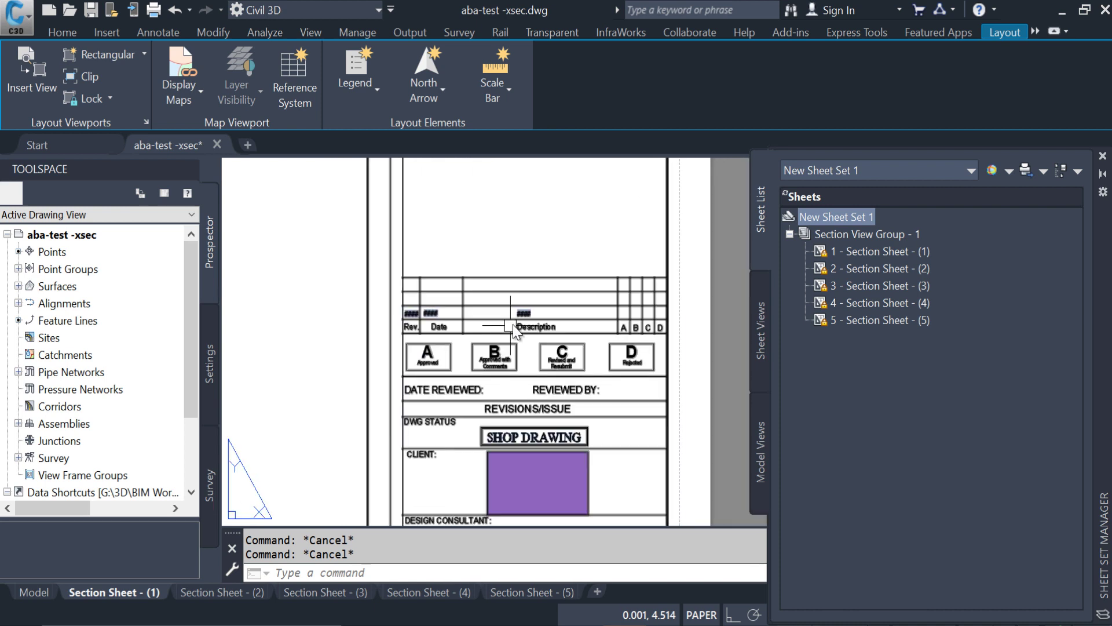
mouse_move(581, 421)
middle_mouse_down()
mouse_move(665, 495)
mouse_move(616, 427)
mouse_move(585, 323)
mouse_move(580, 377)
mouse_move(554, 423)
middle_mouse_up()
mouse_move(538, 432)
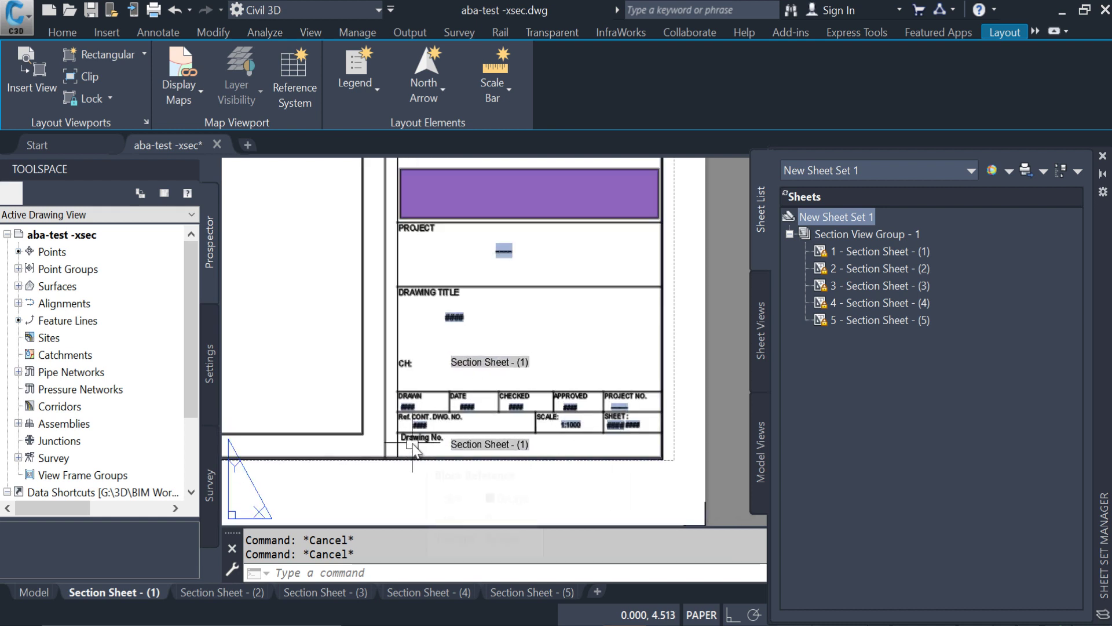
mouse_move(413, 451)
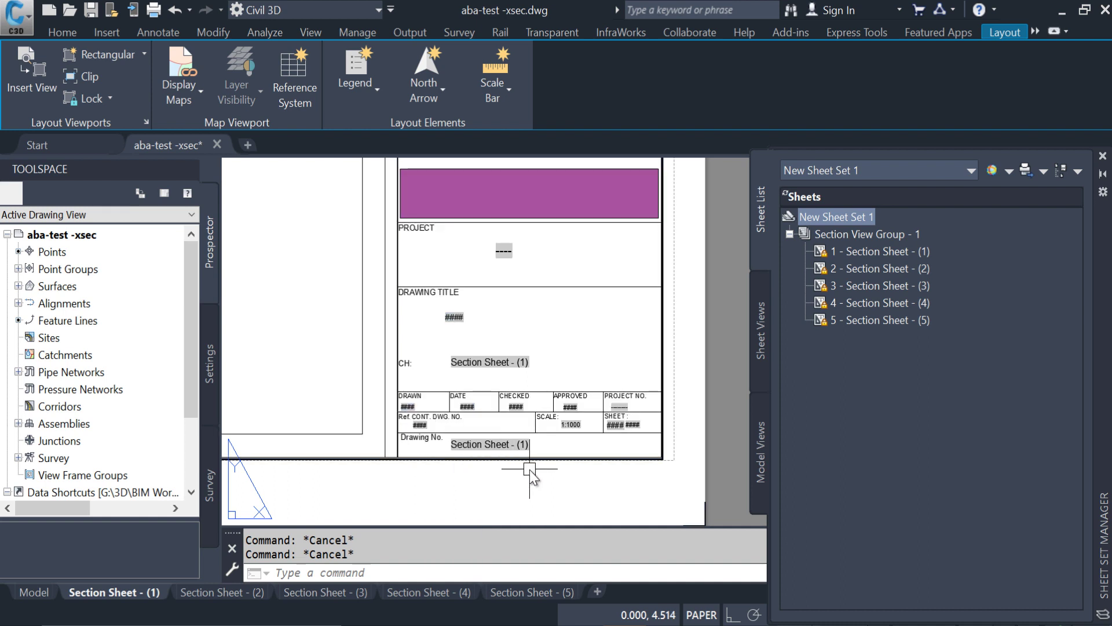
mouse_move(530, 470)
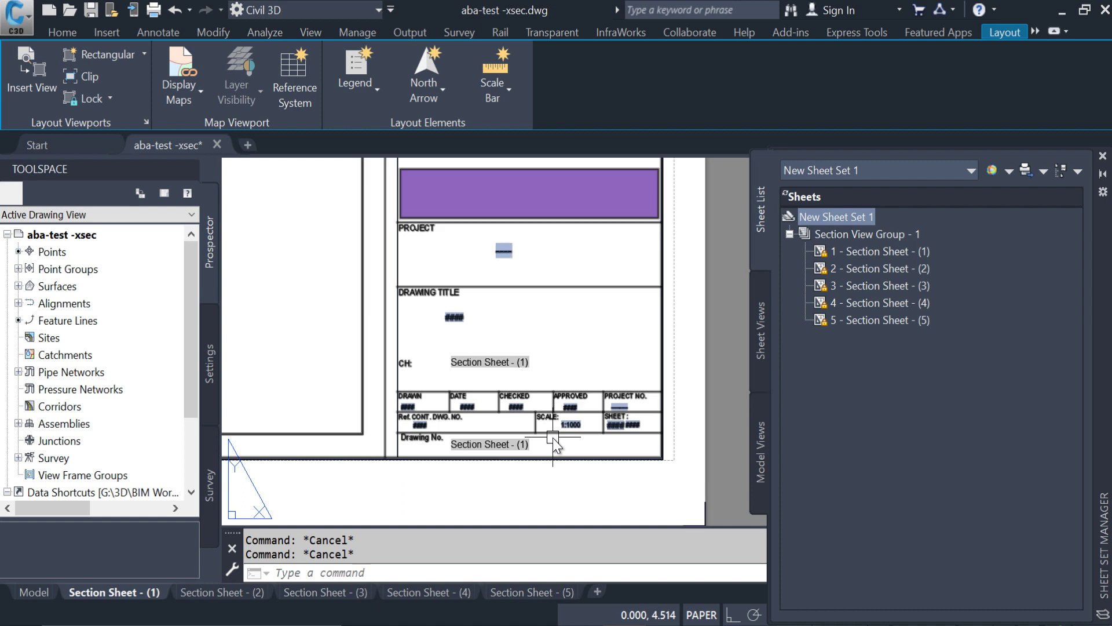
middle_click_drag(604, 347, 603, 365)
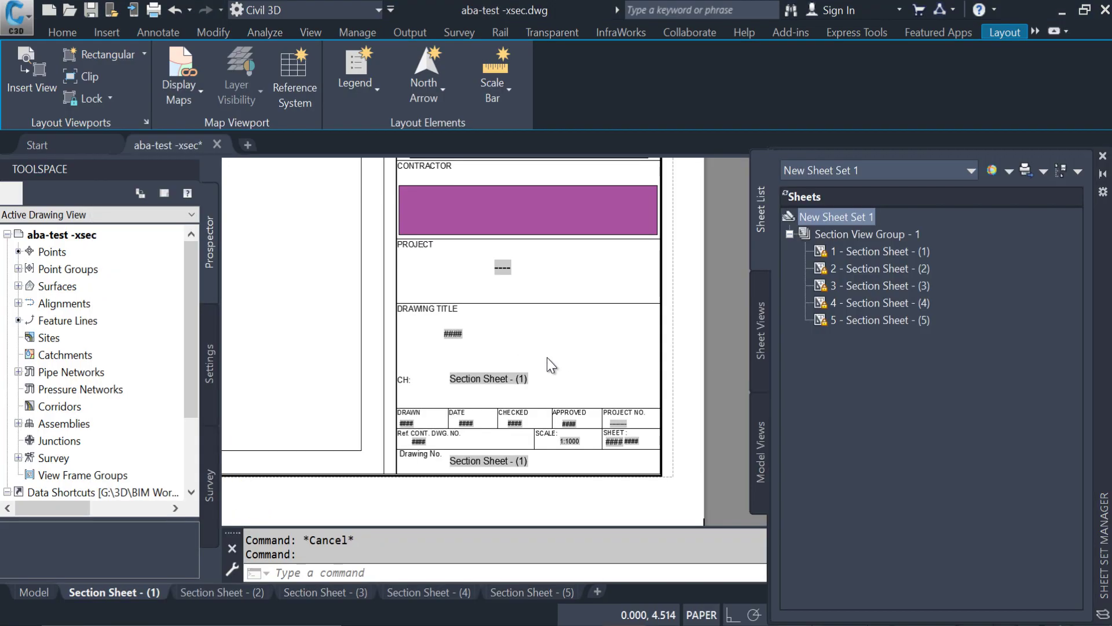
- Rename sheet 1's layout to 0+020 and paste the drawing number as its sheet title
scroll(547, 357, "down", 4)
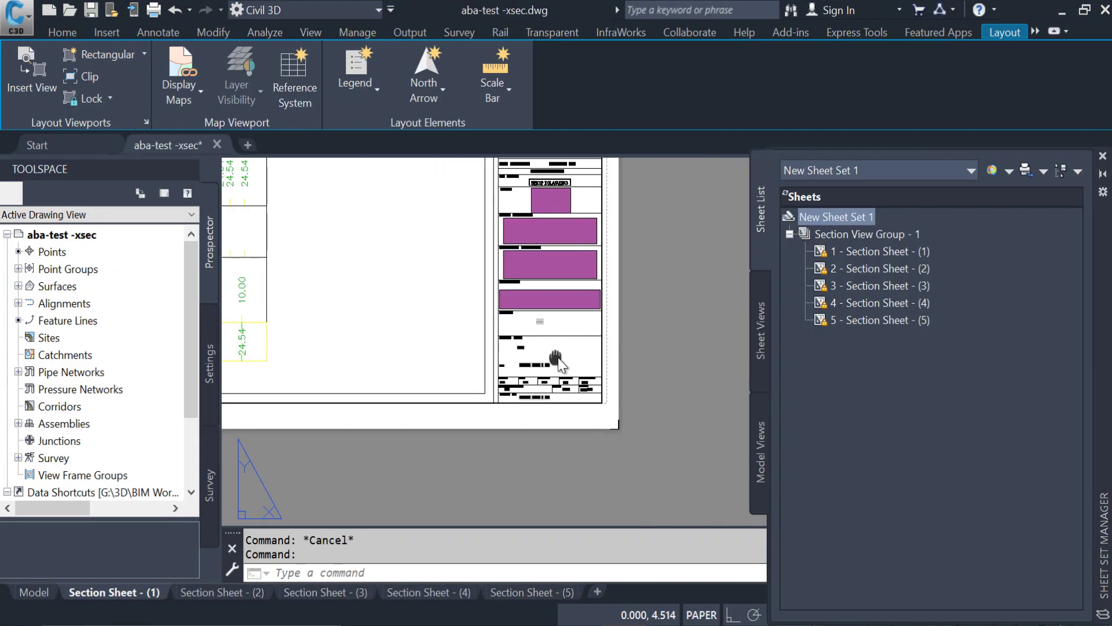
right_click(862, 257)
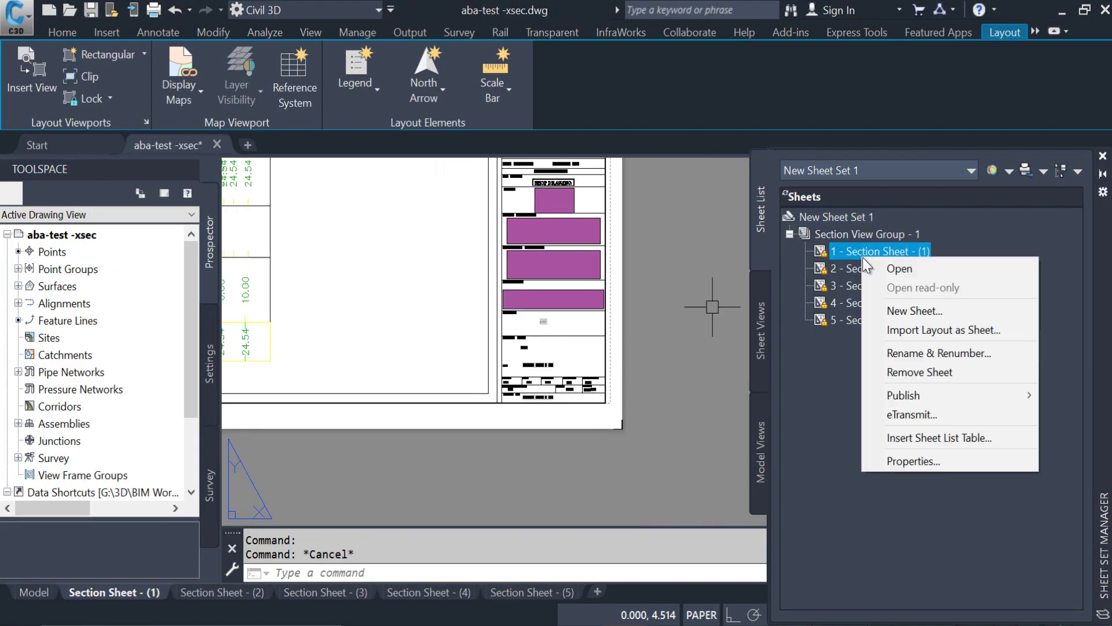
left_click(898, 358)
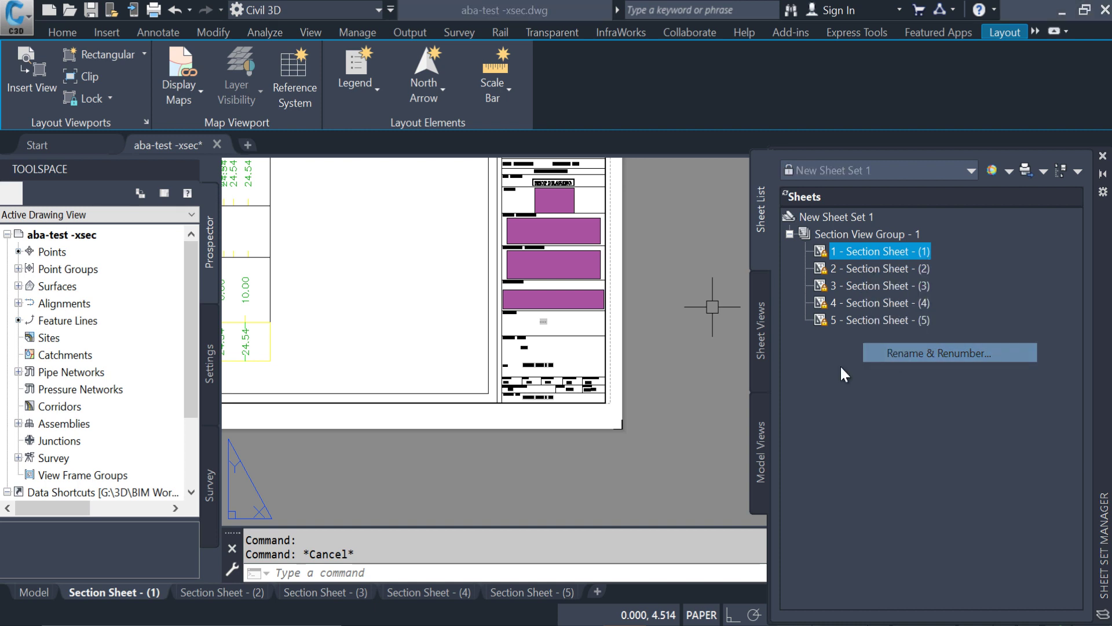
left_click_drag(818, 301, 616, 309)
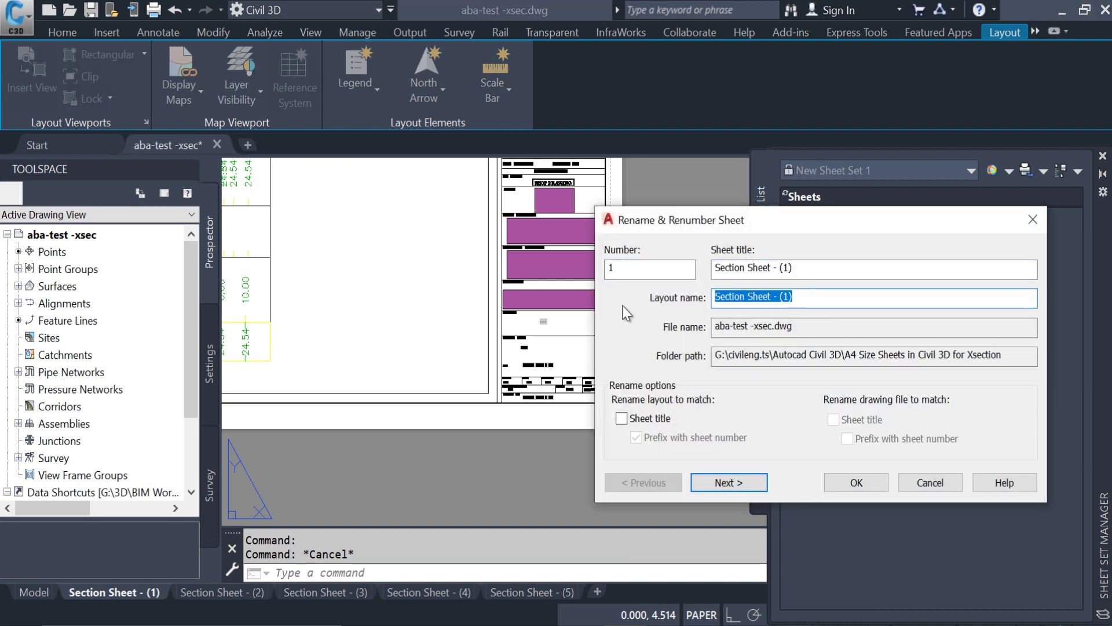
type("0+020")
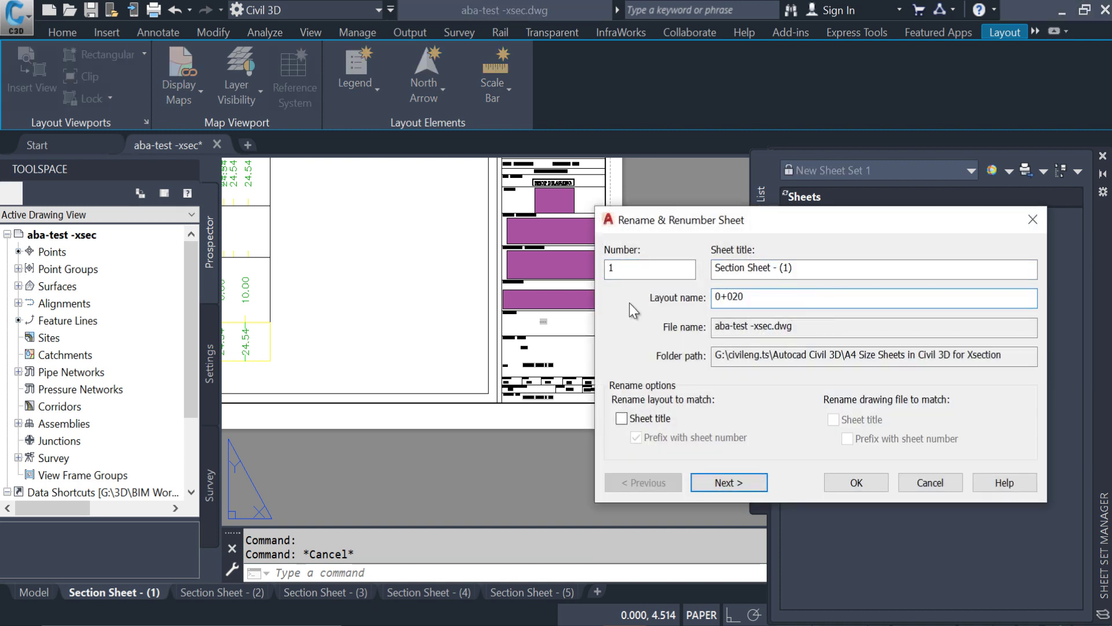
left_click_drag(814, 265, 558, 265)
type("57780-00SIT-ZZ-CGC-CIN-SPD-3050-00")
left_click(742, 482)
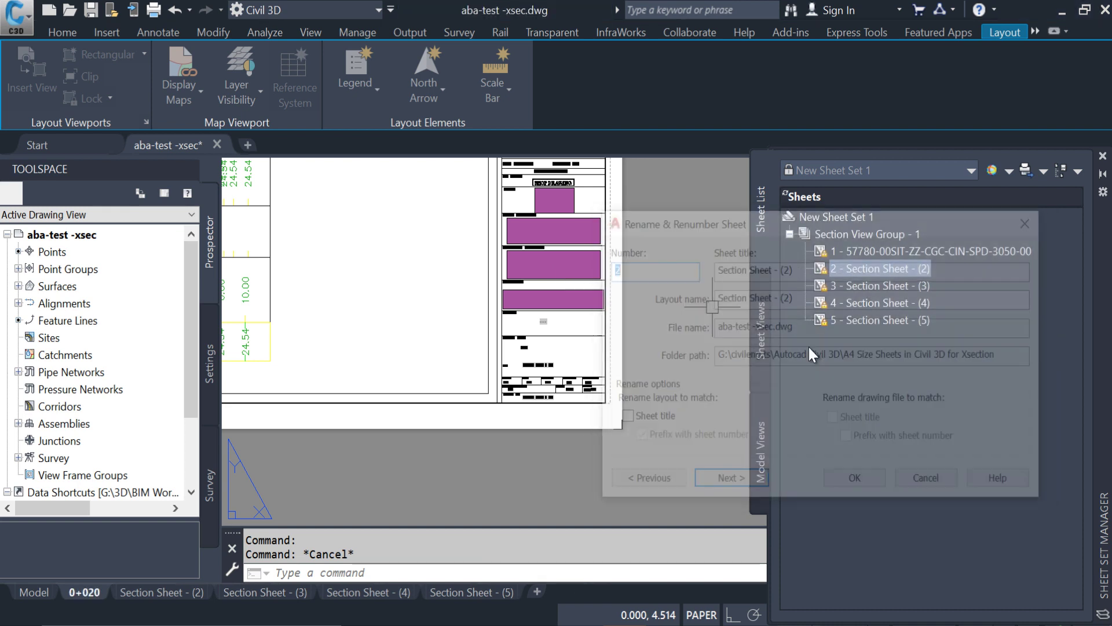
- Rename sheets 2 and 3 to layouts 0+040 and 0+060, pasting drawing-number sheet titles
left_click_drag(812, 299, 711, 301)
type("0+040")
left_click_drag(823, 268, 623, 264)
type("57780-00SIT-ZZ-CGC-CIN-SPD-3050-00")
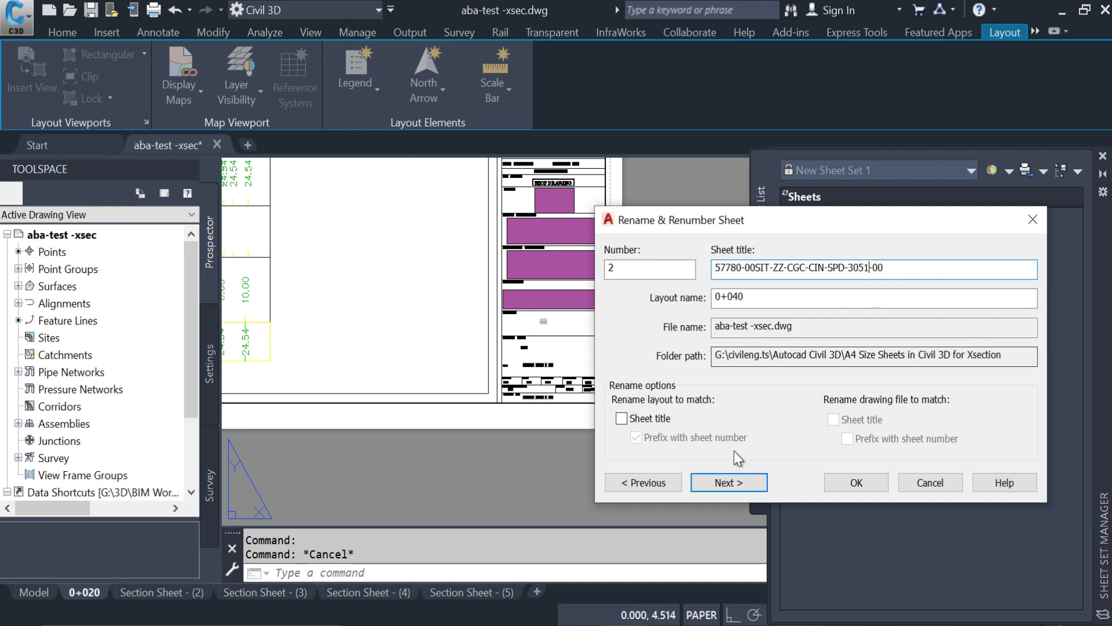
left_click(736, 482)
left_click_drag(807, 301, 653, 297)
type("0+")
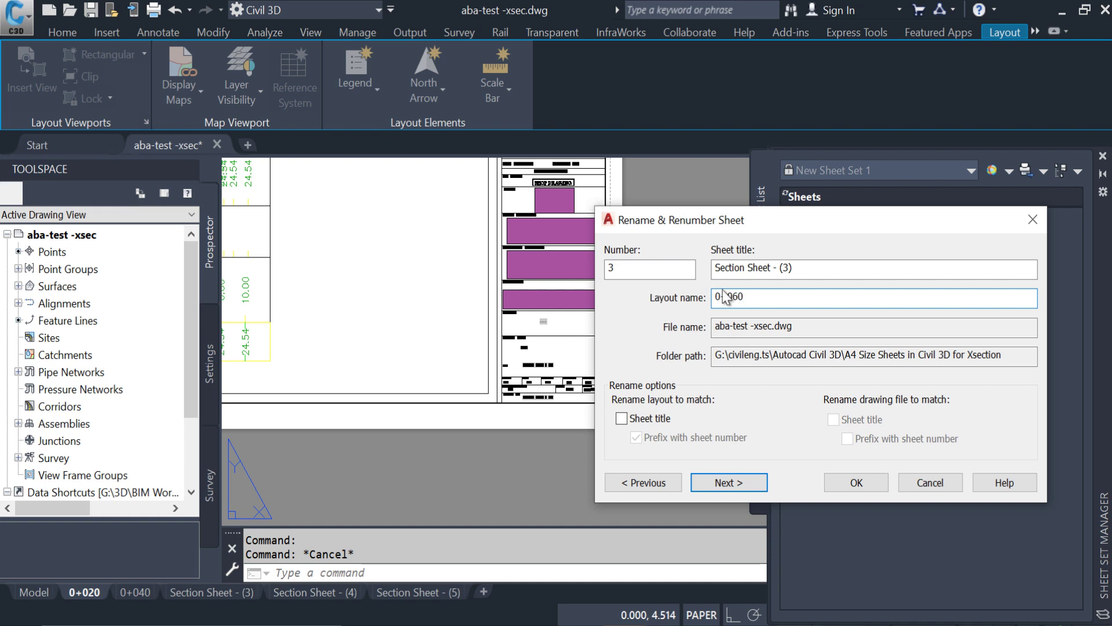
type("060")
left_click_drag(811, 268, 623, 267)
type("57780-00SIT-ZZ-CGC-CIN-SPD-3050-00")
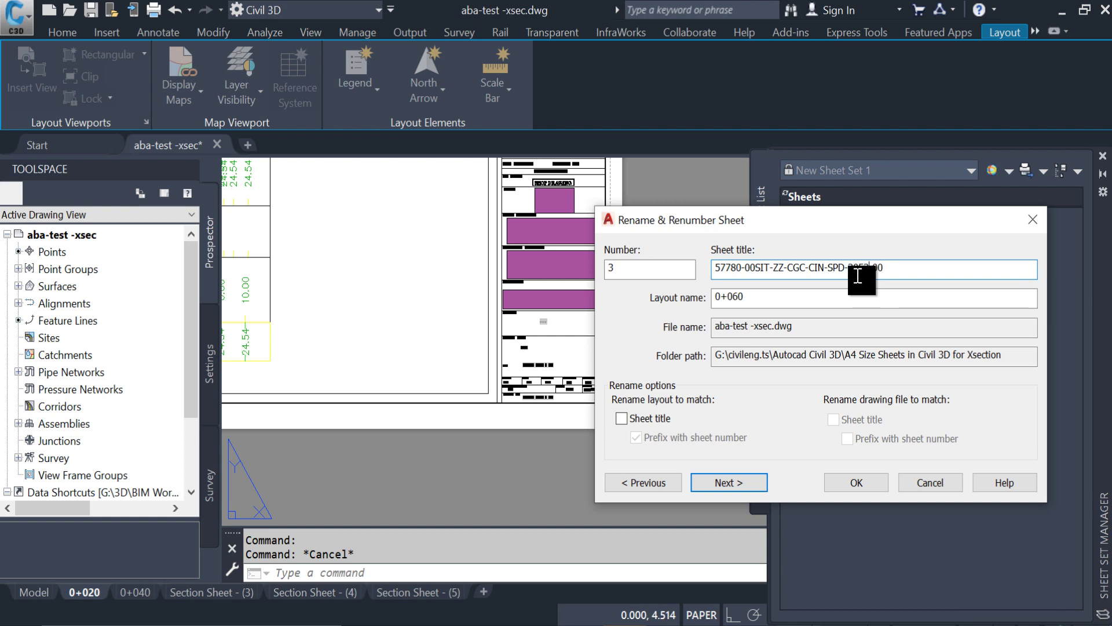
left_click(729, 482)
- Rename sheet 4's layout to 0+080 with a drawing-number title ending 3054
left_click_drag(810, 300, 600, 298)
type("0+080")
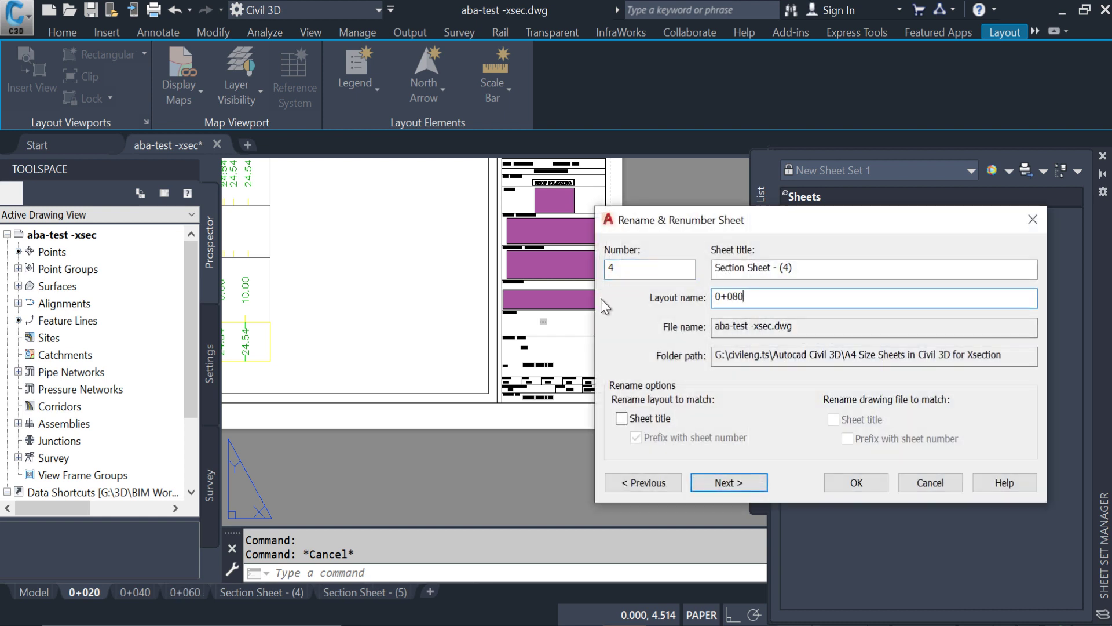
left_click_drag(714, 267, 820, 268)
type("57780-00SIT-ZZ-CGC-CIN-SPD-3050-00")
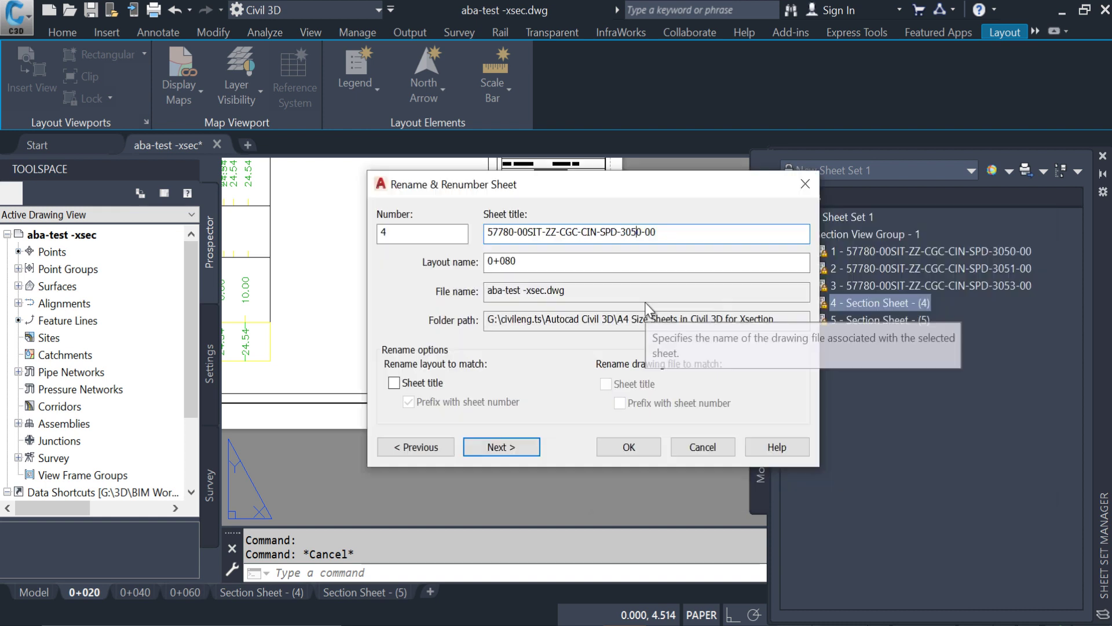
key("Delete")
type("4")
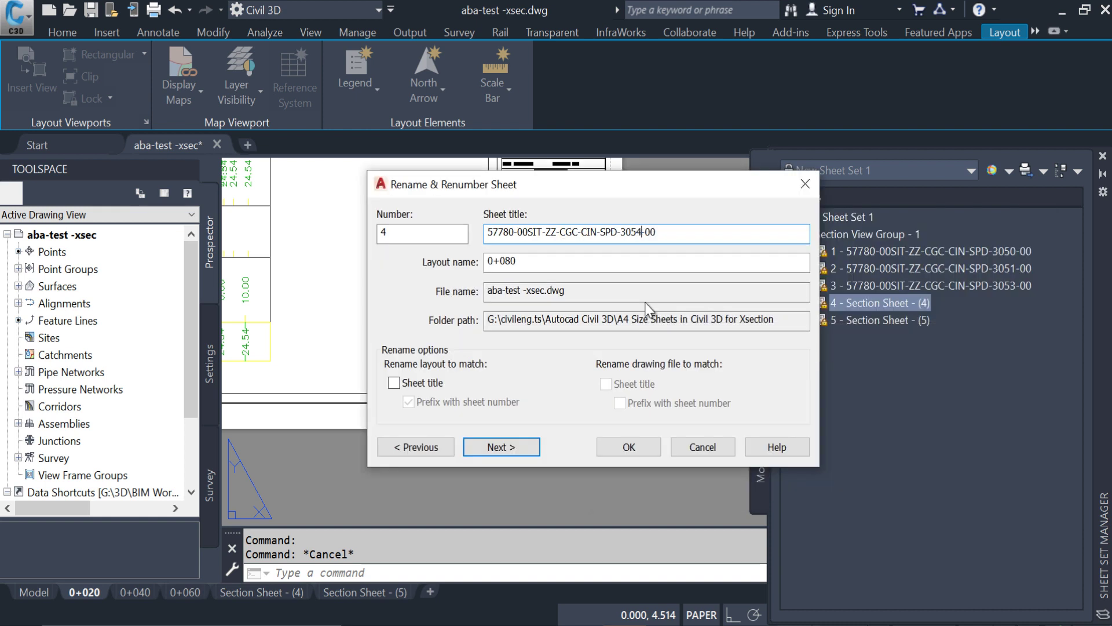
left_click(524, 447)
- Give sheet 5 a title ending 3055 and layout name 0+100, then apply all renames
key("Tab")
type("57780-00SIT-ZZ-CGC-CIN-SPD-3050-00")
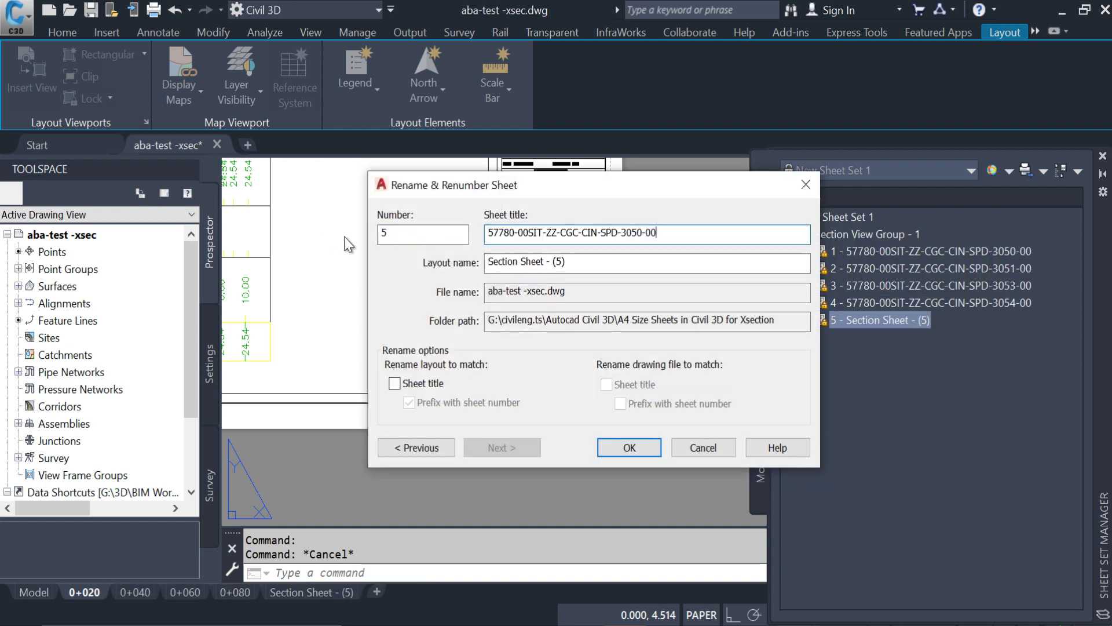
left_click(638, 233)
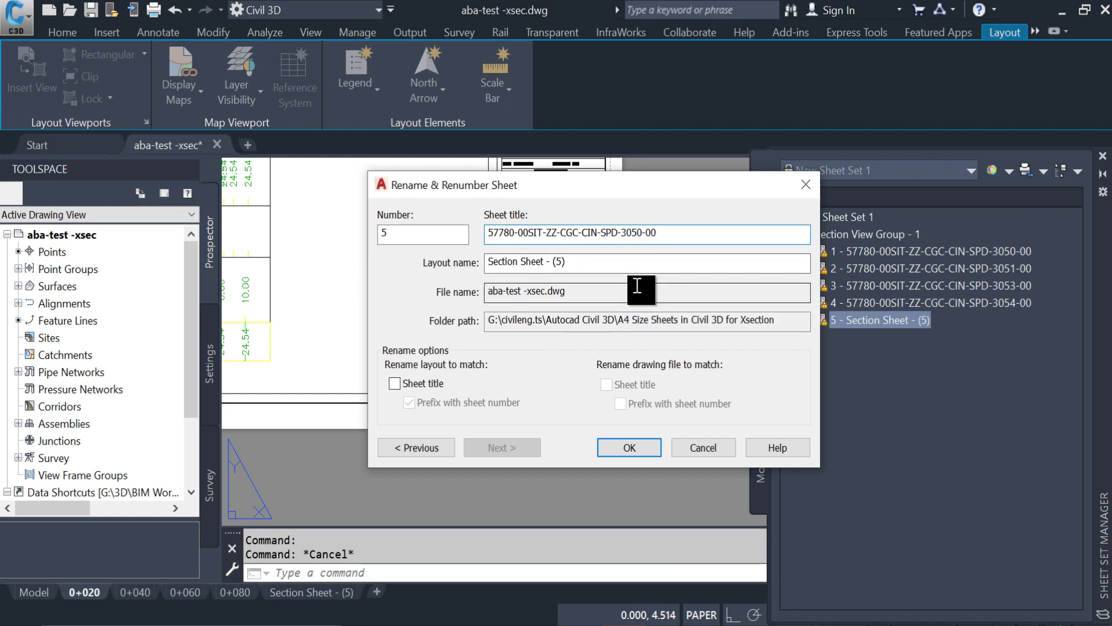
key("Delete")
type("5")
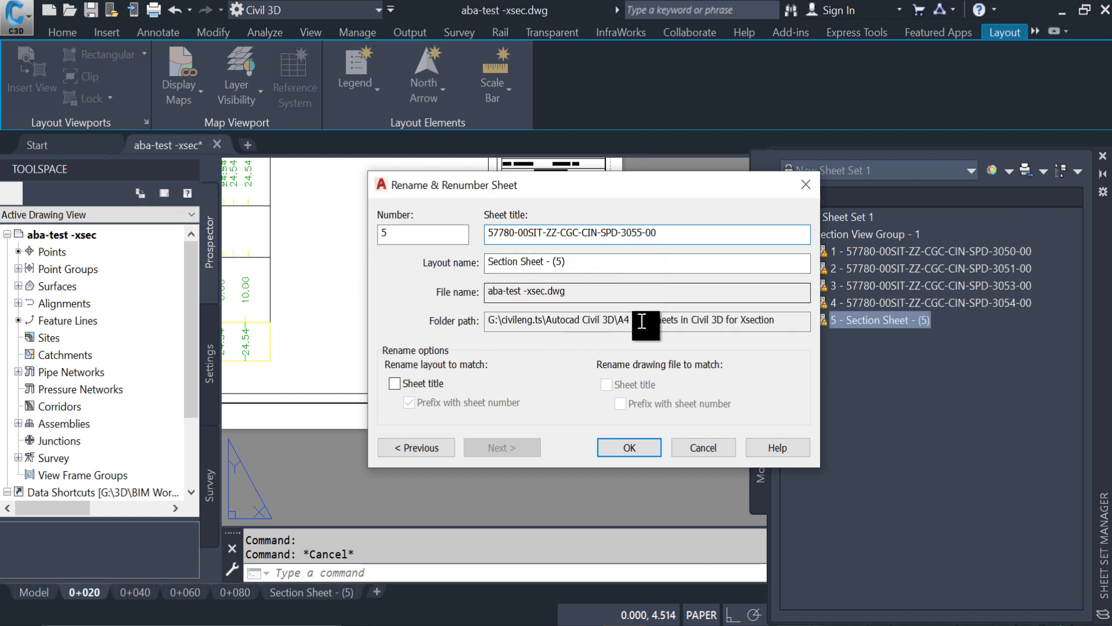
left_click_drag(564, 250, 468, 262)
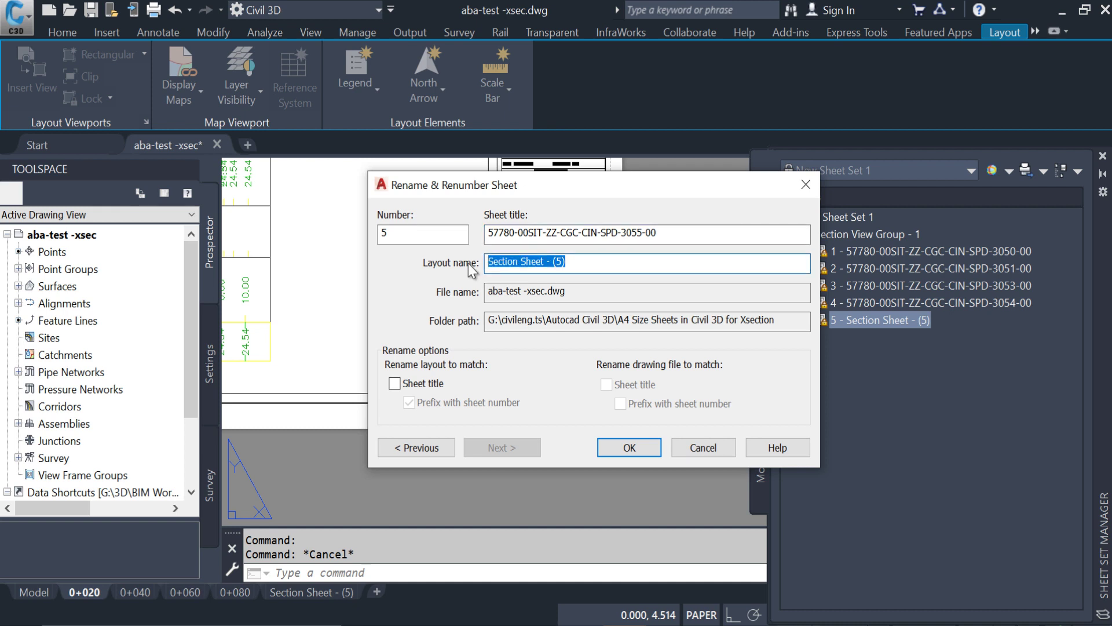
key("BackSpace")
type("0+10")
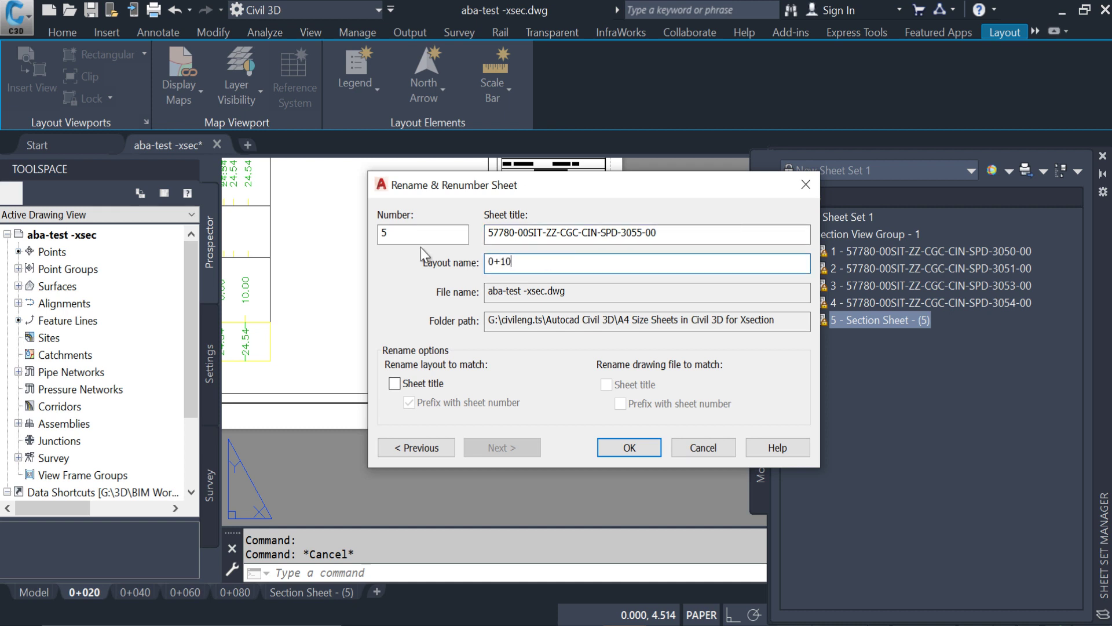
type("0")
left_click(620, 448)
- Resave all sheets in New Sheet Set 1 and check the updated title block
right_click(857, 213)
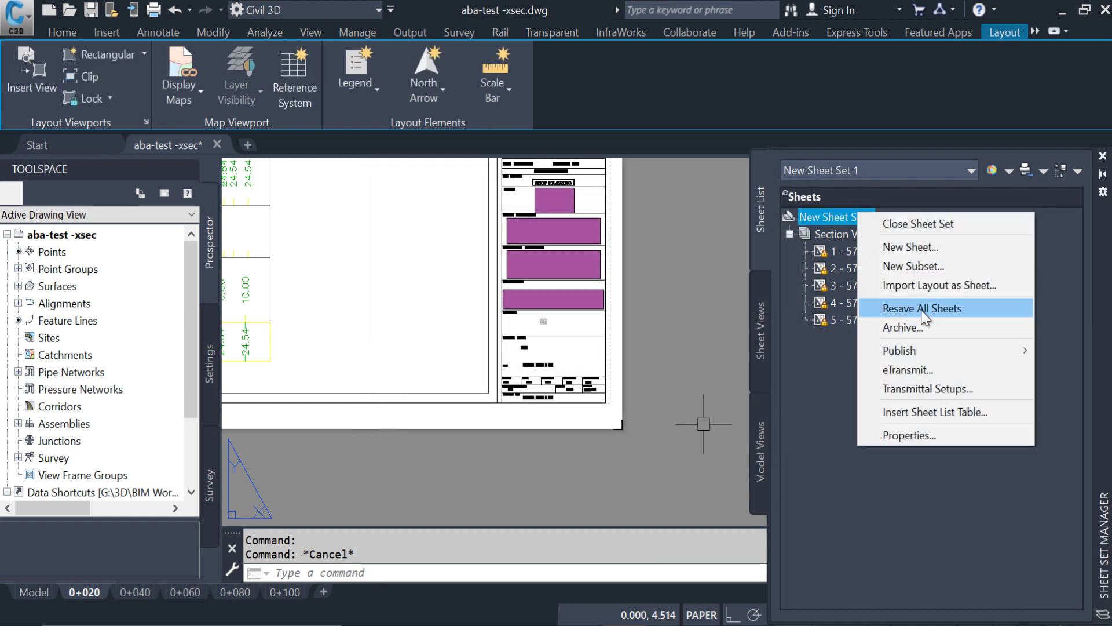
left_click(930, 310)
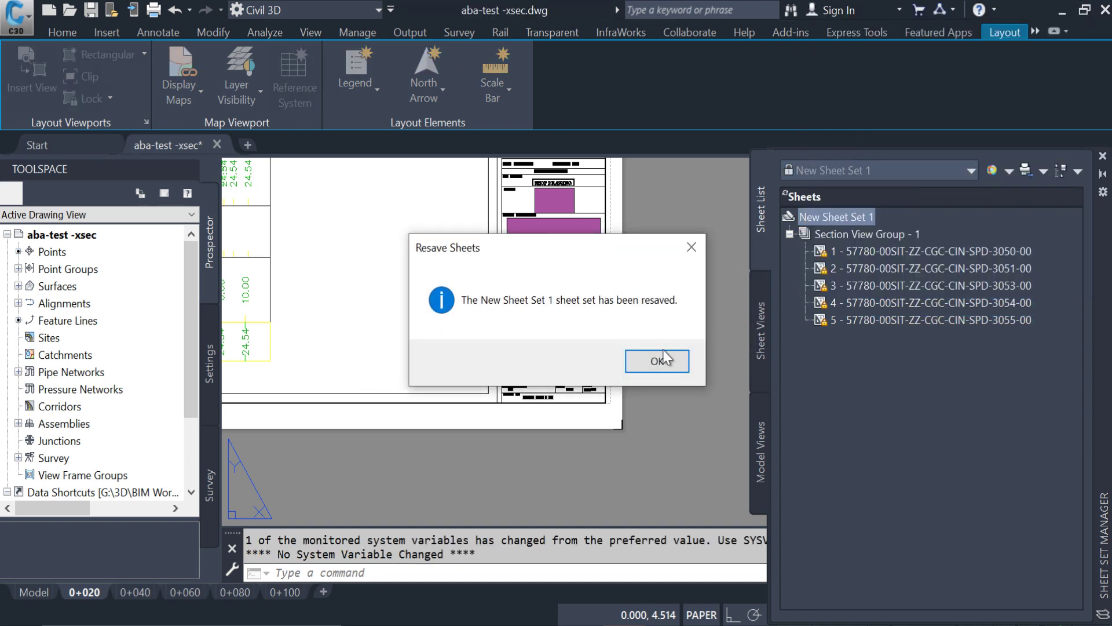
left_click(657, 361)
scroll(557, 368, "up", 5)
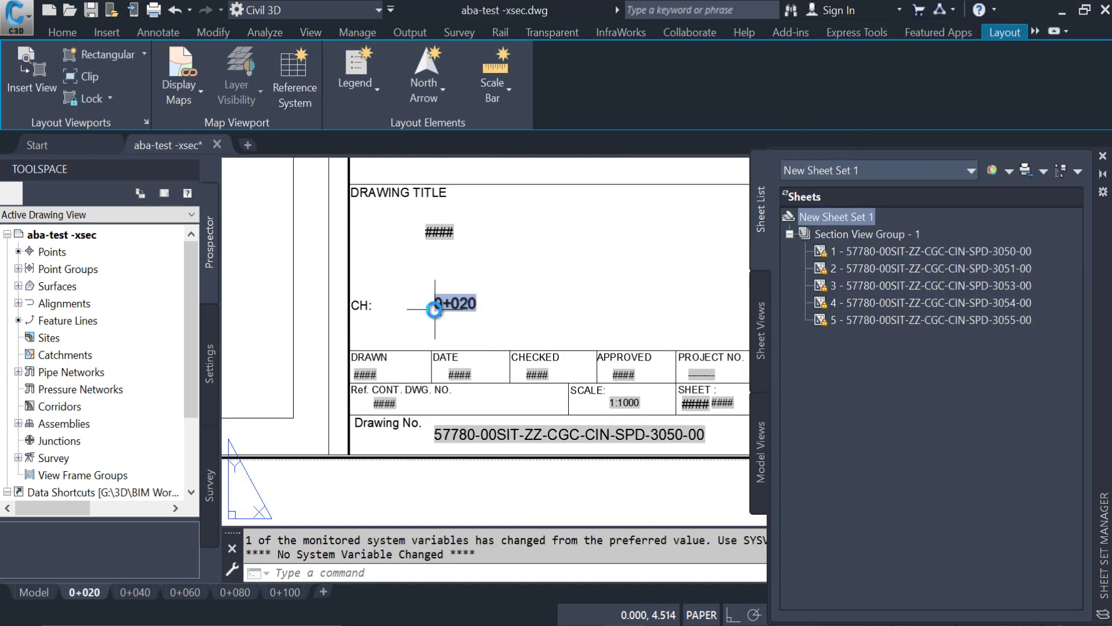
scroll(355, 355, "down", 5)
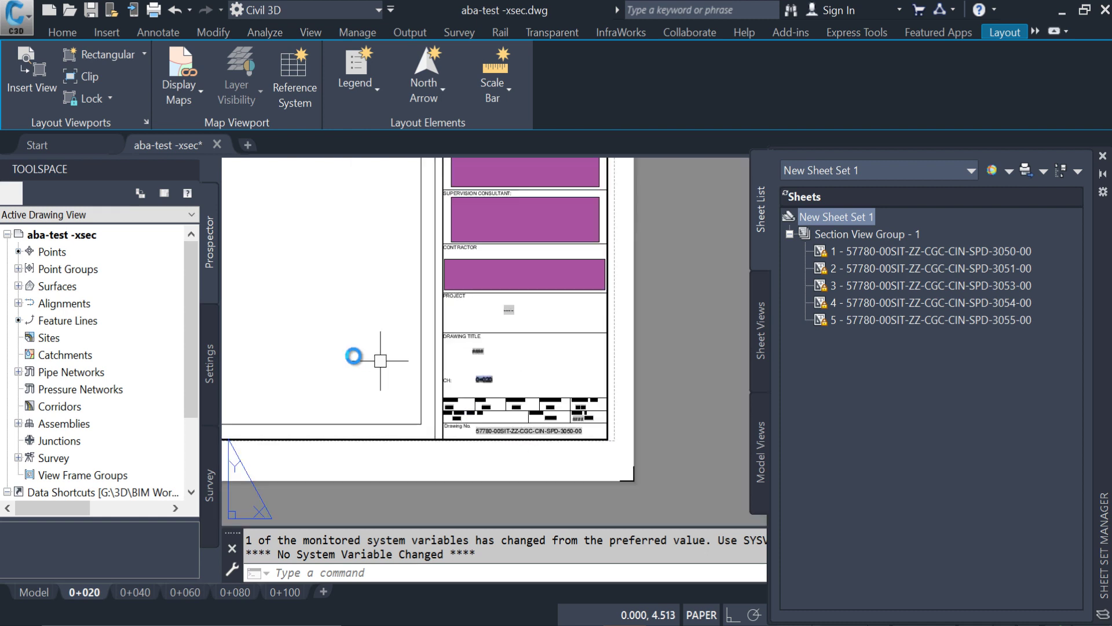
- Switch to the 0+040 layout to view its 0+040.00 cross section
left_click(133, 594)
scroll(520, 338, "up", 5)
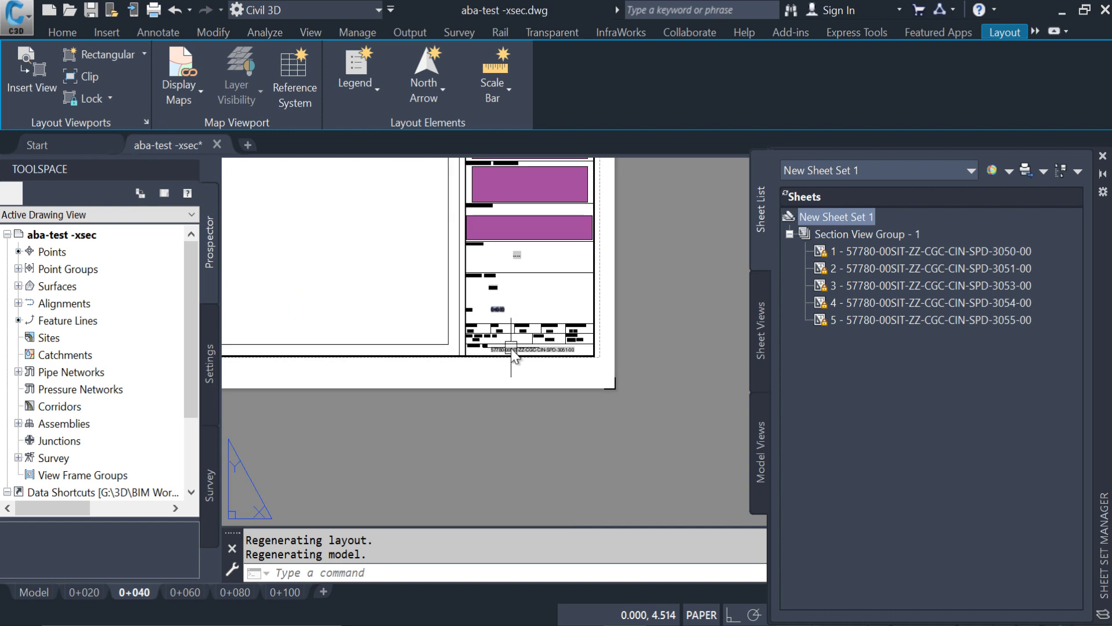
scroll(517, 342, "down", 6)
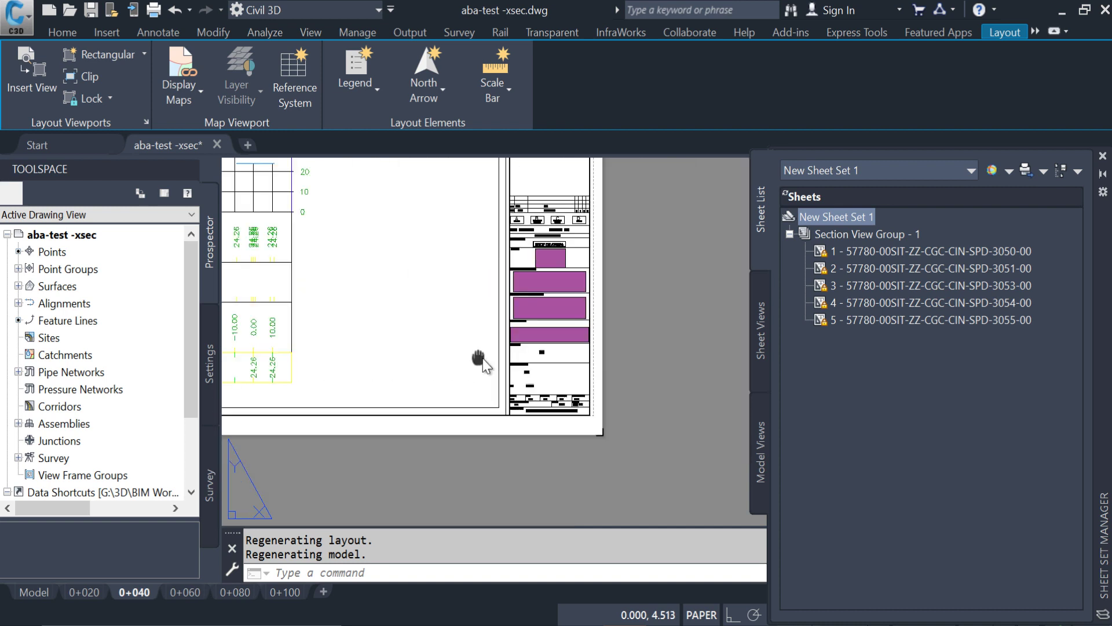
key("Escape")
key("Escape")
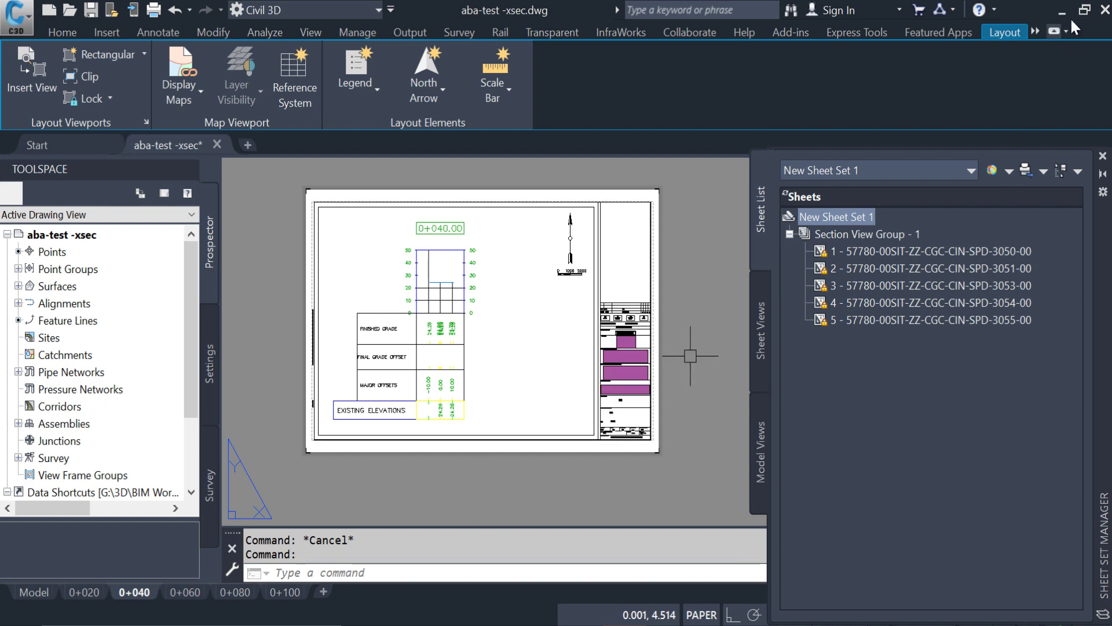
- Minimize Civil 3D to reveal the desktop end card
left_click(1063, 12)
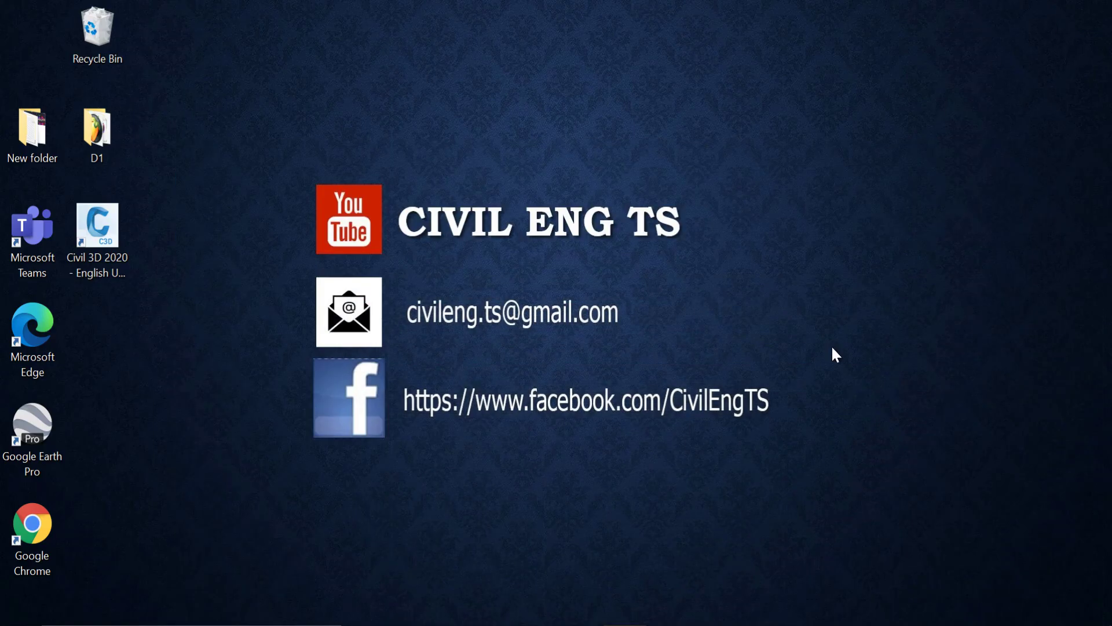